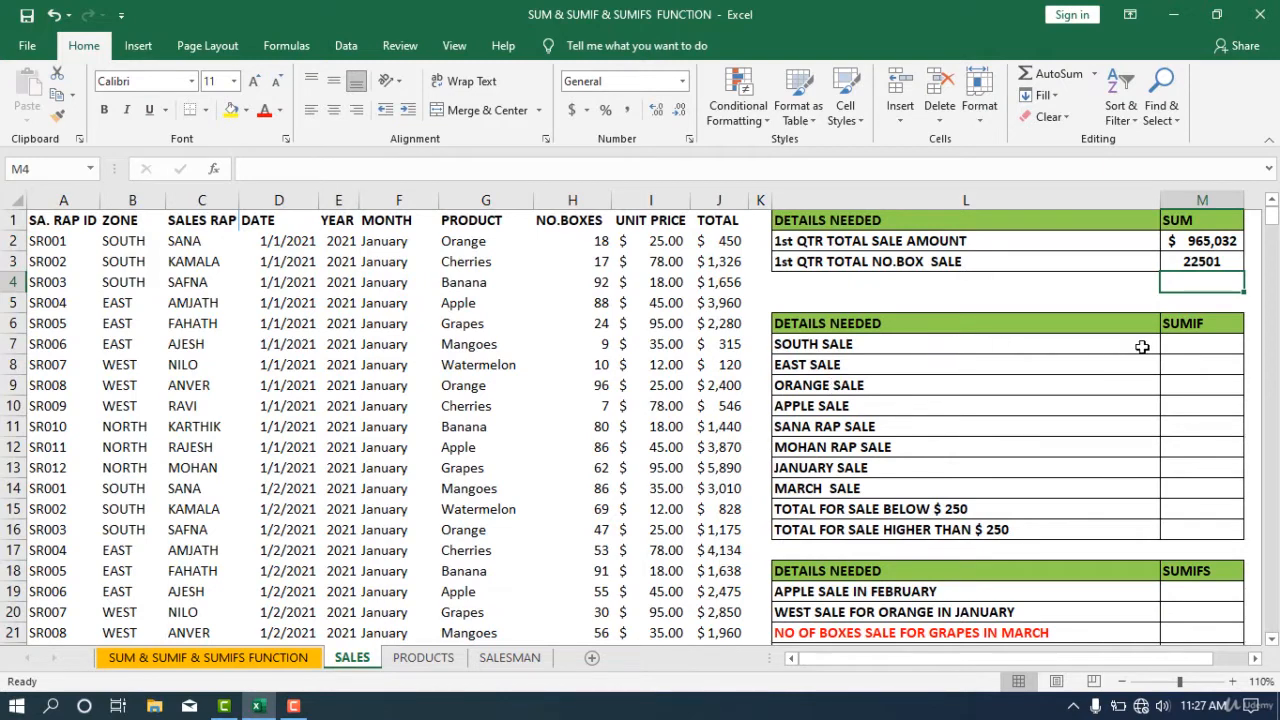
- Start a SUMIF formula in the SOUTH SALE cell using zone range B2:B448 and criterion B2
left_click(1179, 346)
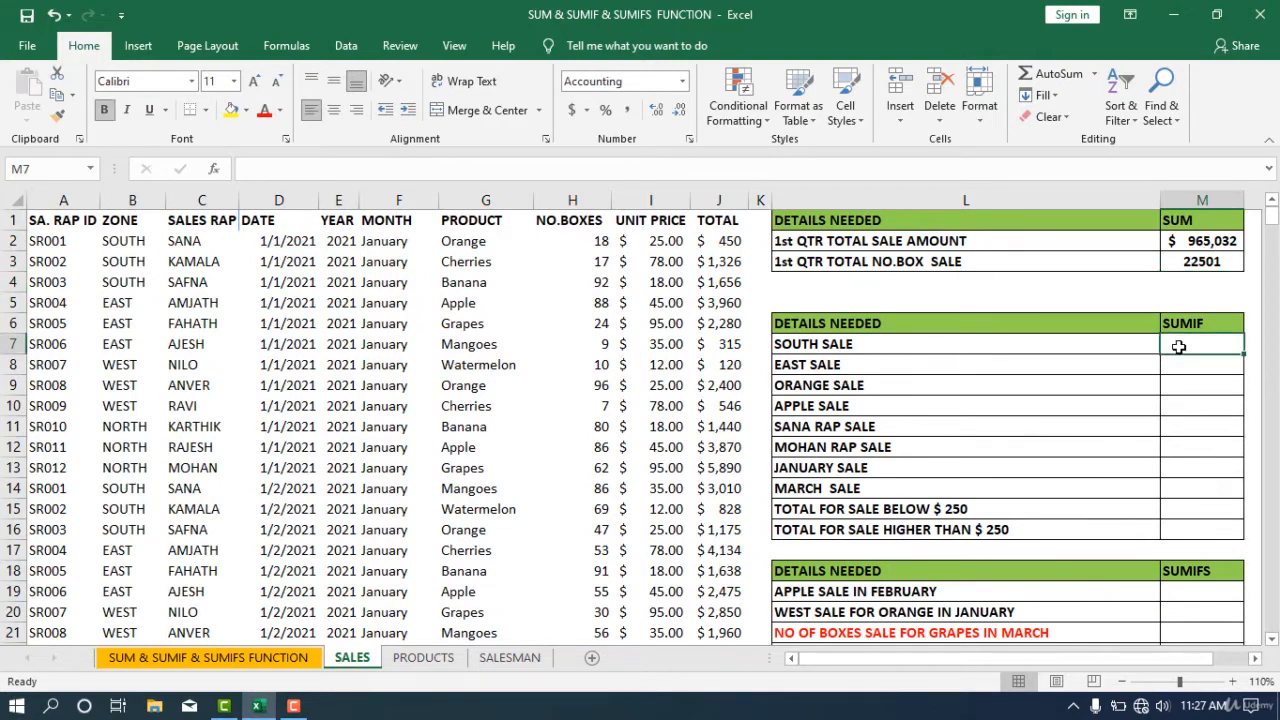
type("=")
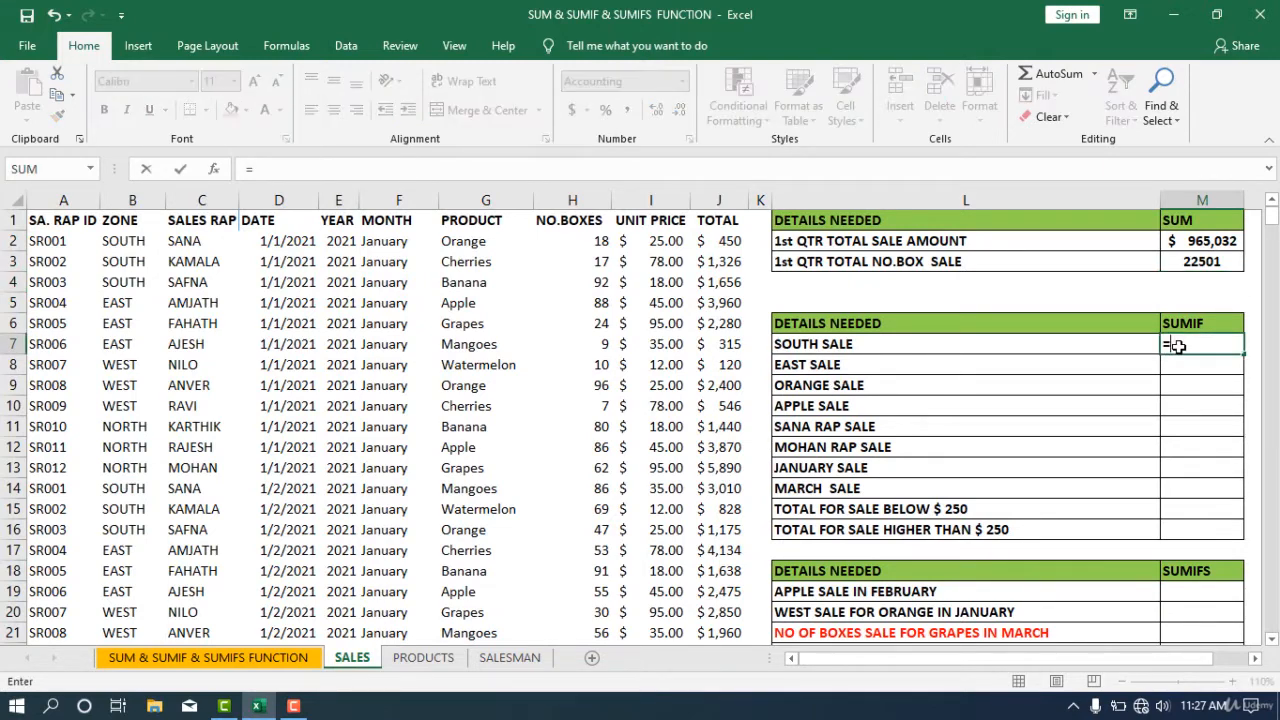
type("SUMIF")
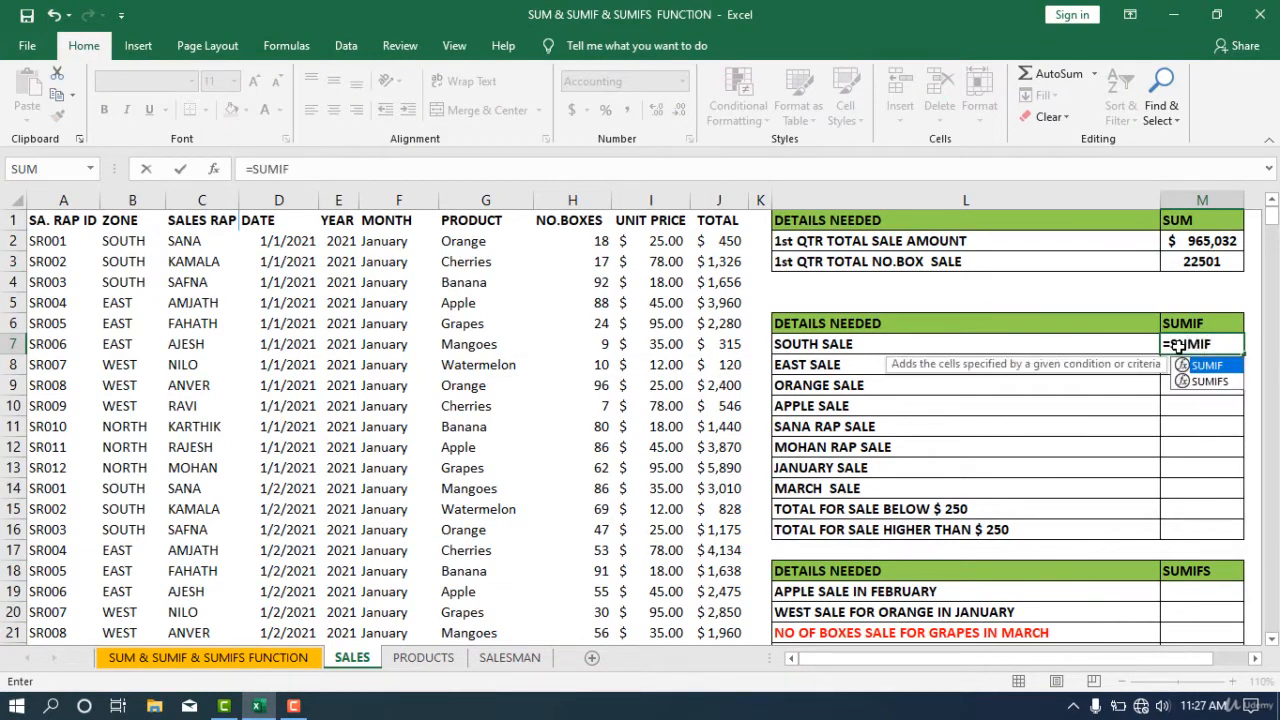
type("(")
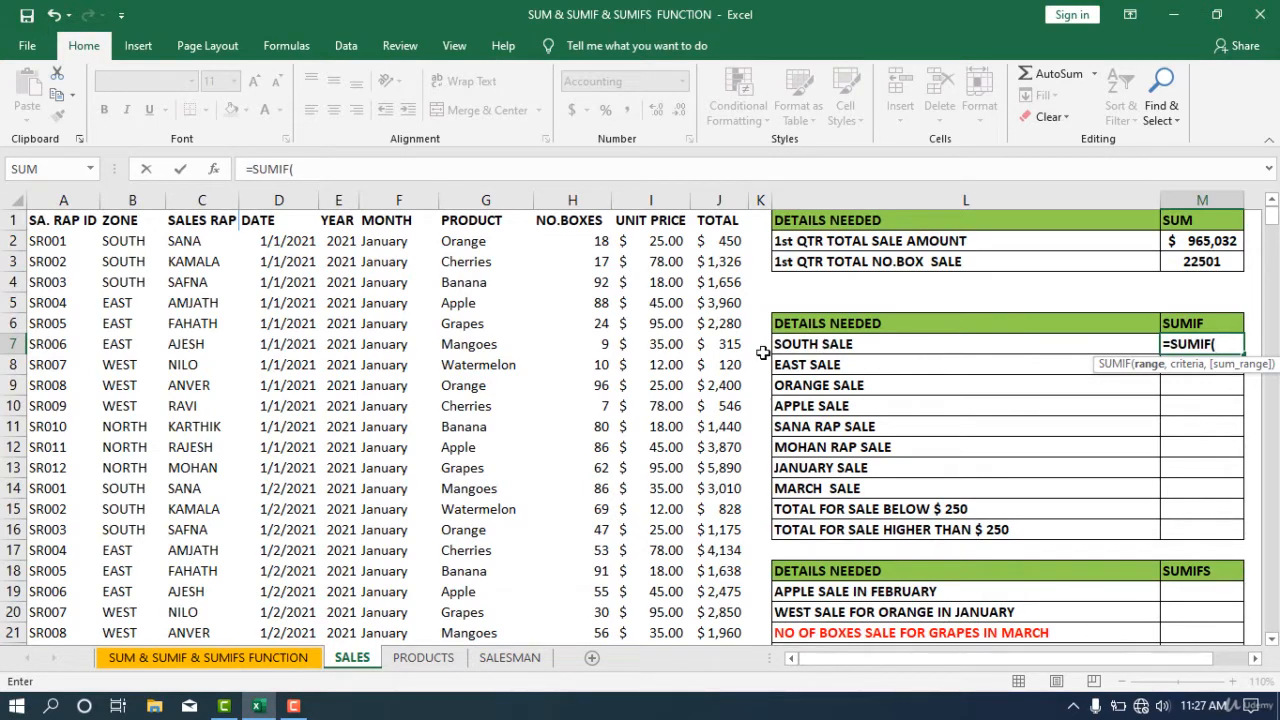
left_click(128, 244)
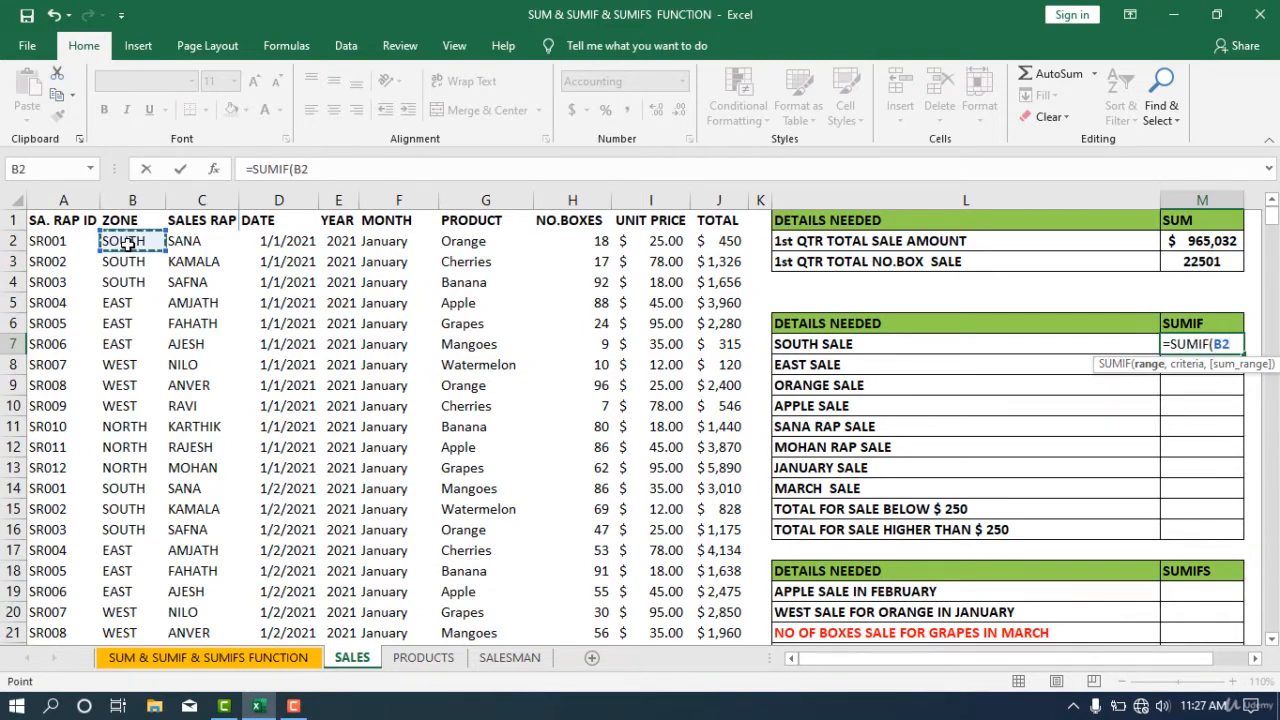
key("ctrl+shift+Down")
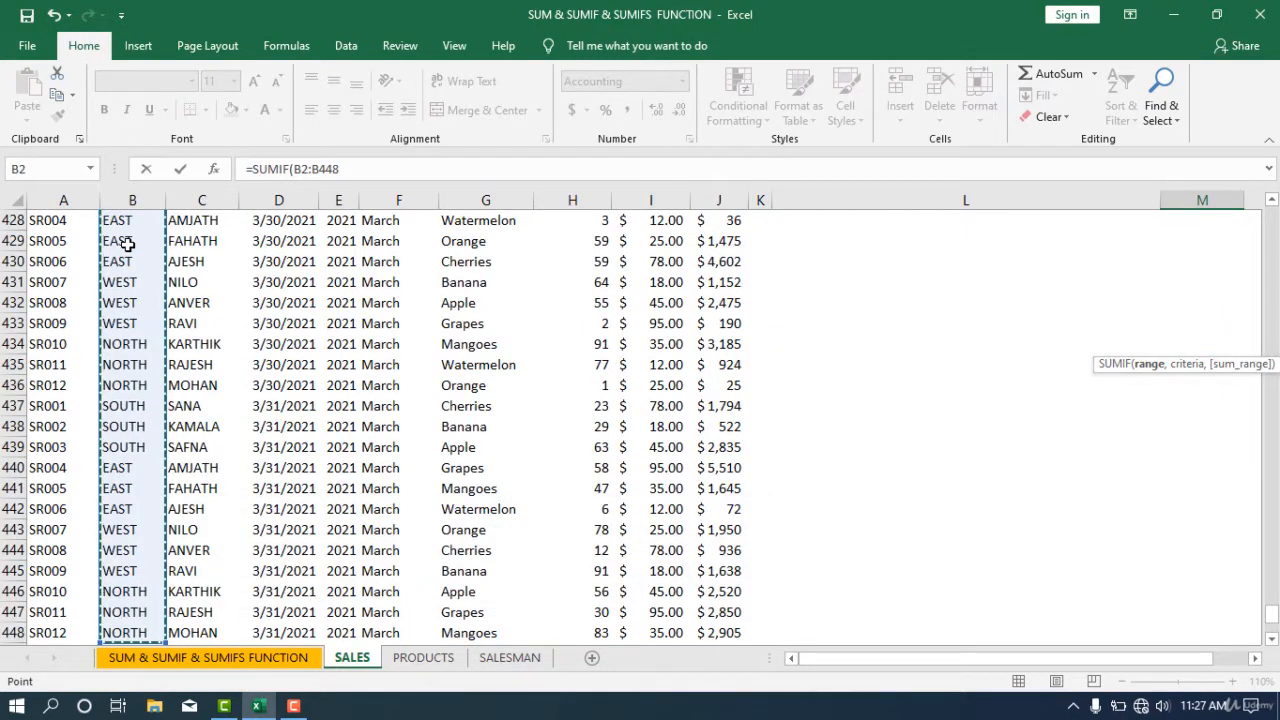
type(",")
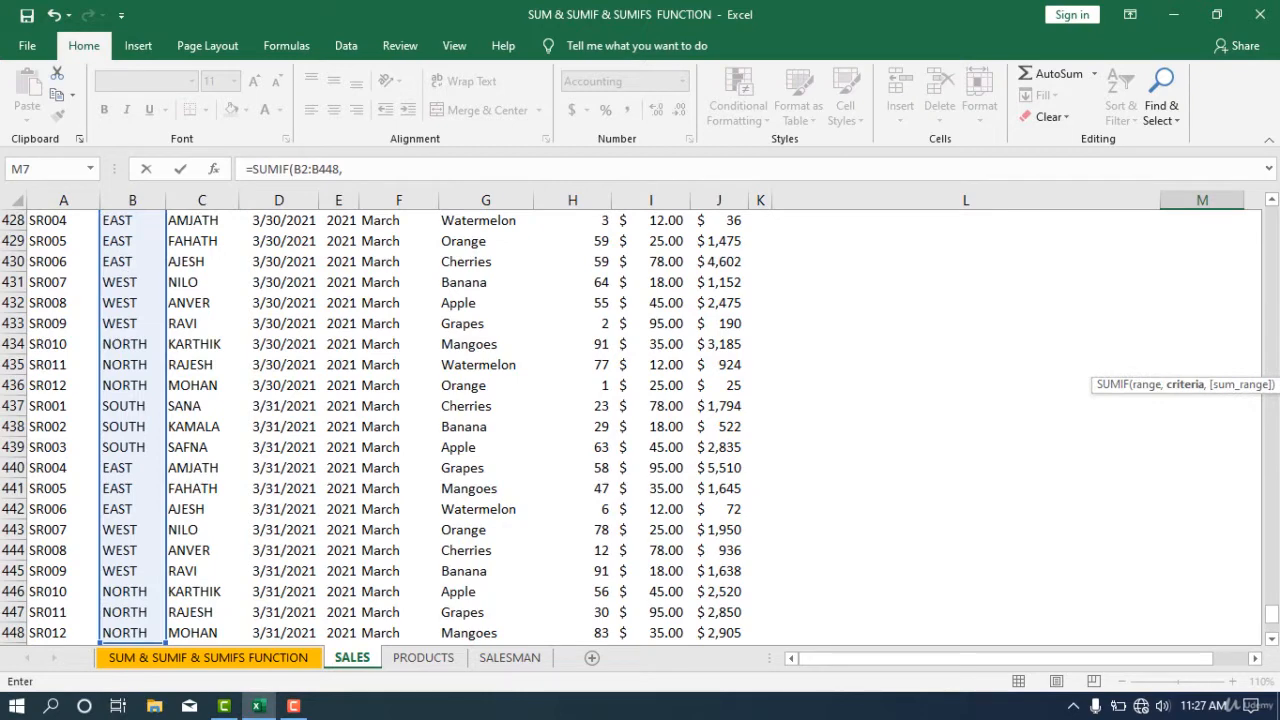
left_click_drag(1272, 614, 1272, 212)
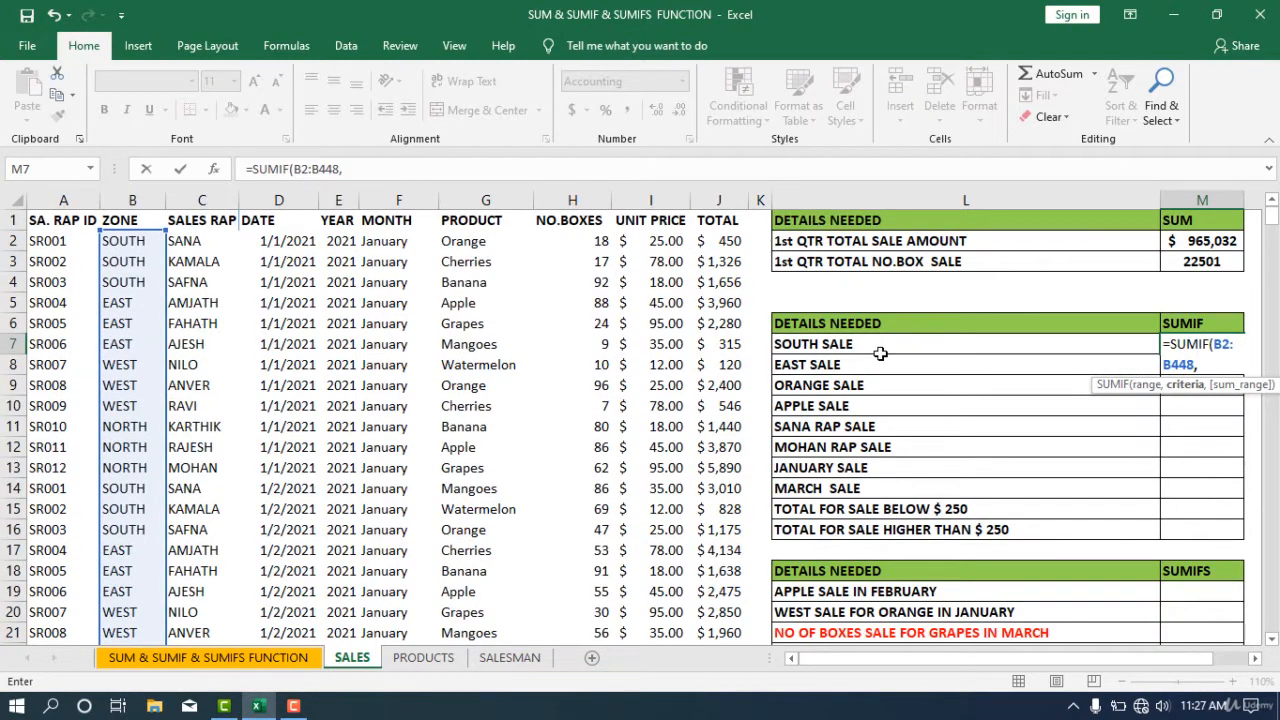
left_click(117, 250)
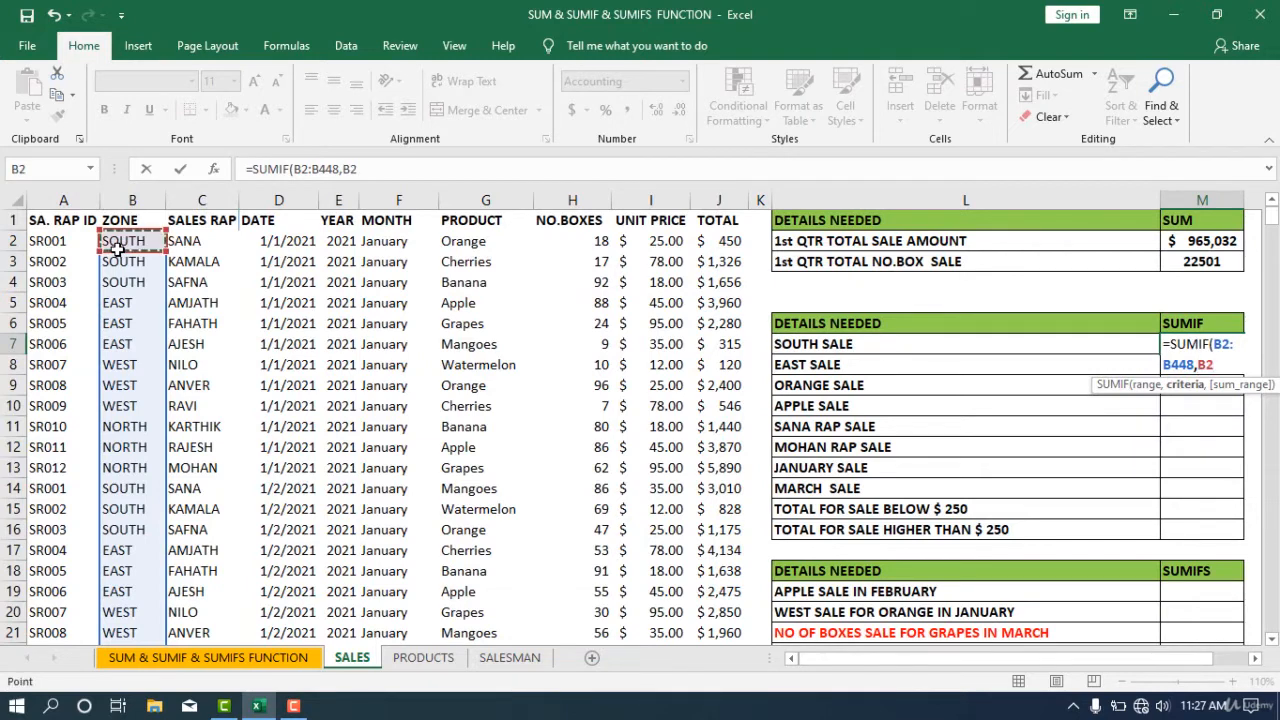
type(",")
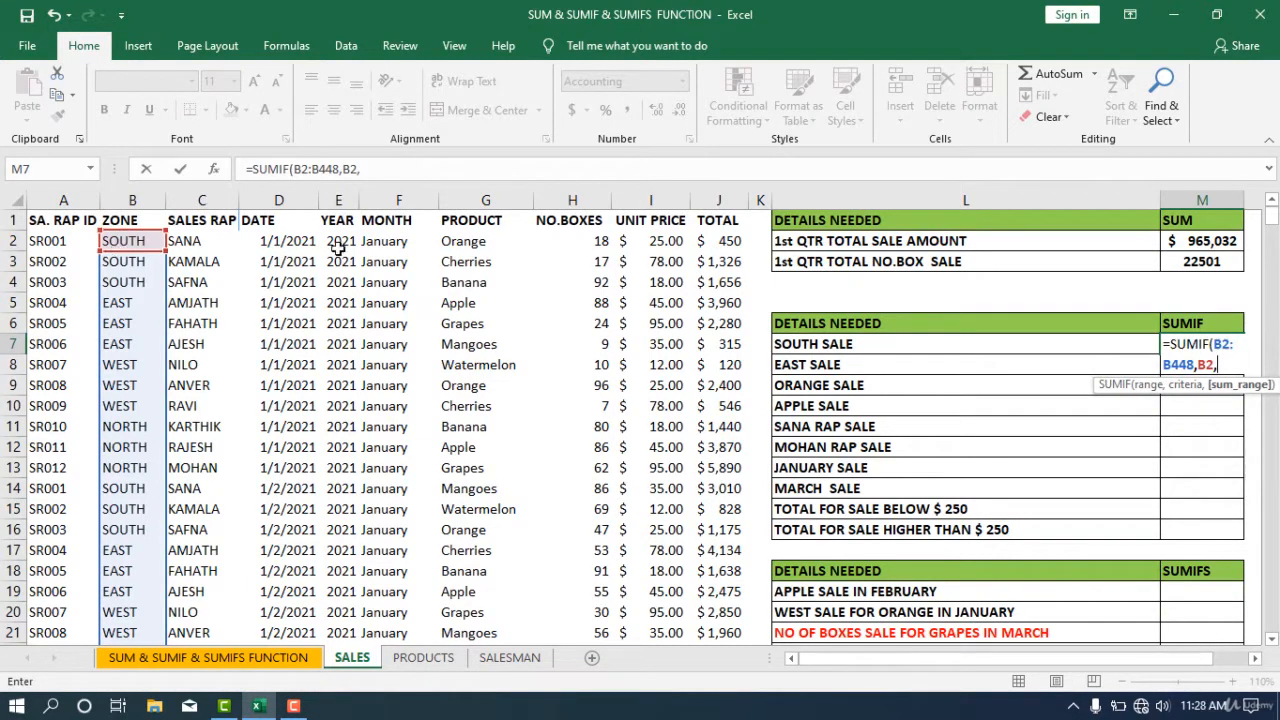
- Complete the formula with sum range J2:J448 and enter it
left_click(731, 242)
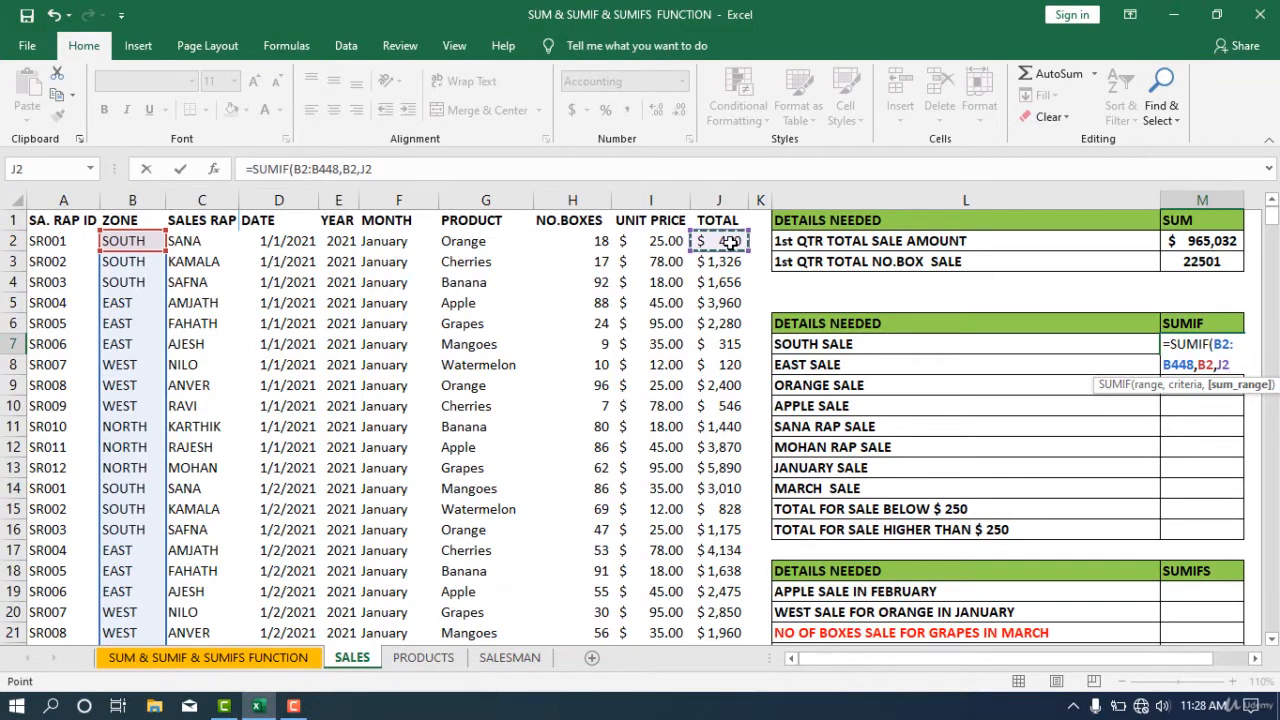
key("ctrl+shift+Down")
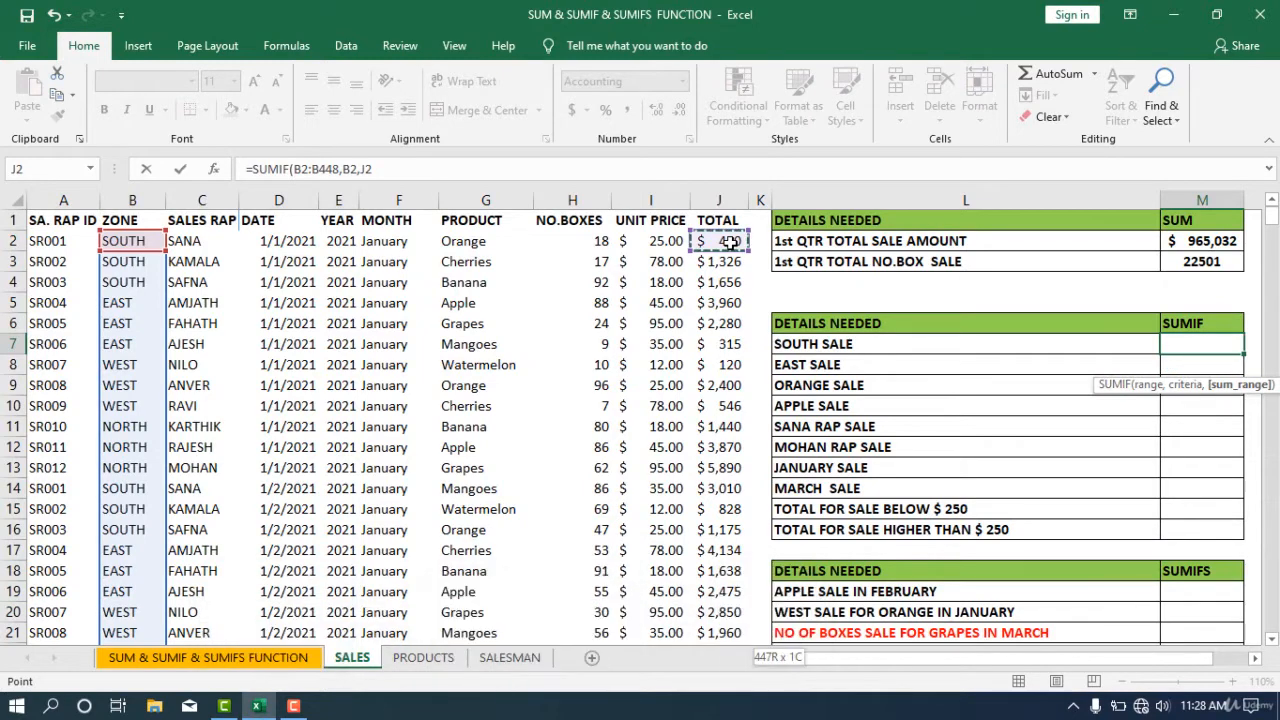
key("ctrl+shift+Down")
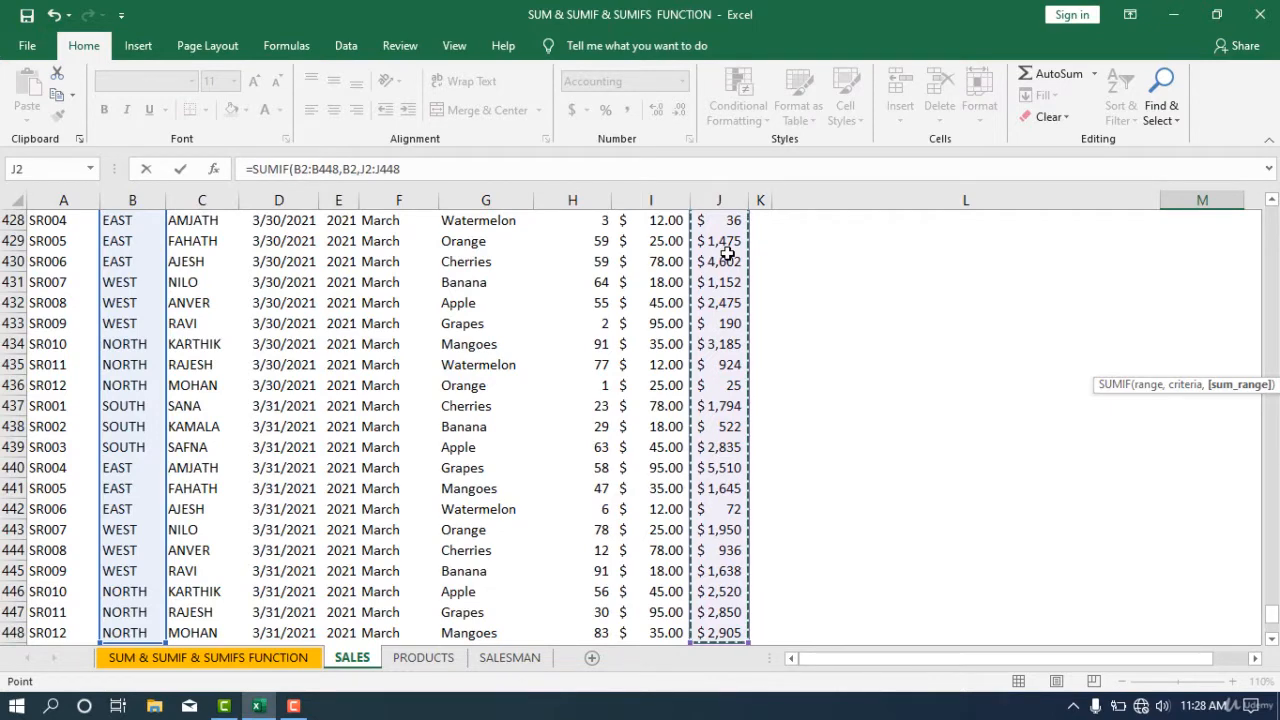
type(")")
key("Return")
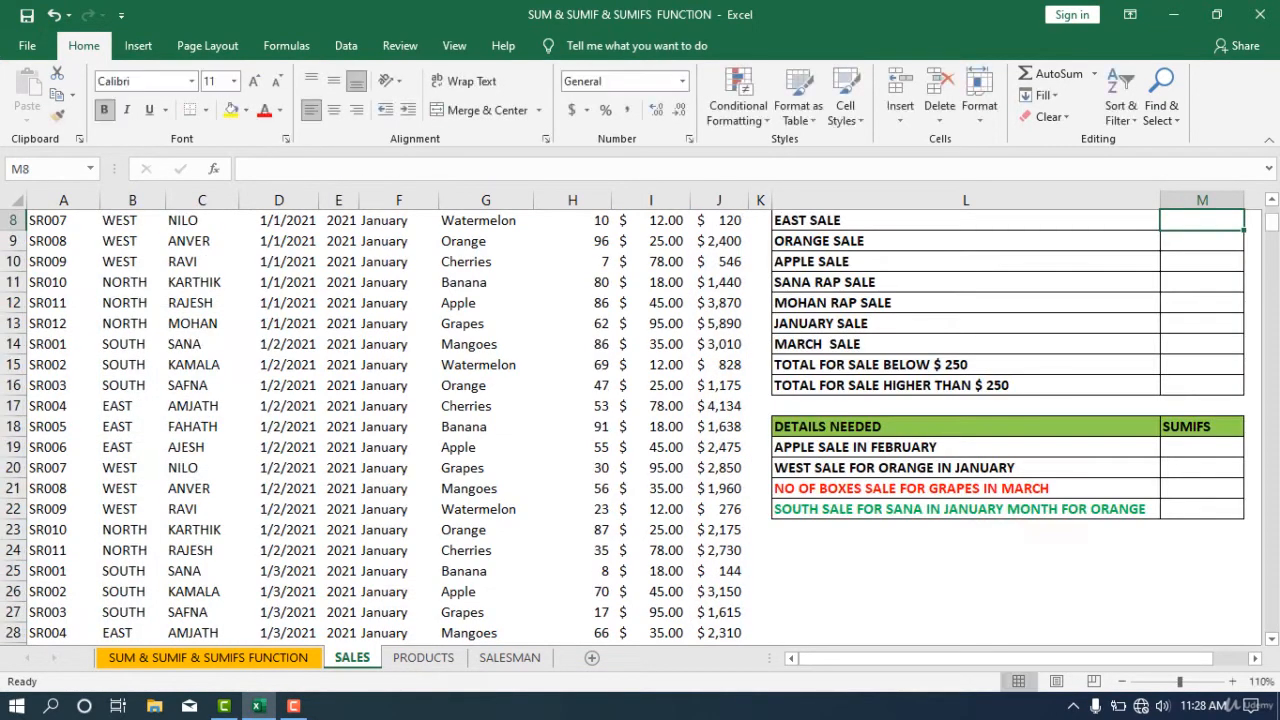
- Apply the accounting currency format to the SOUTH SALE result
scroll(1237, 483, "up", 3)
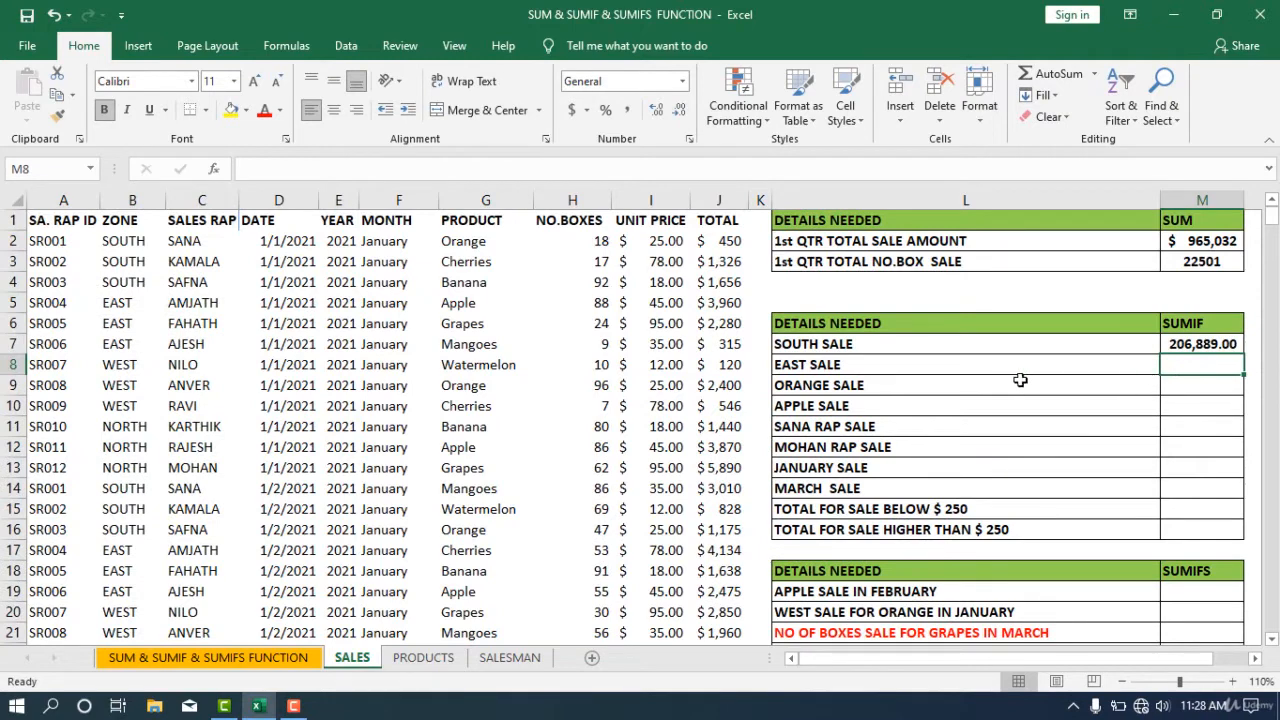
left_click(1162, 343)
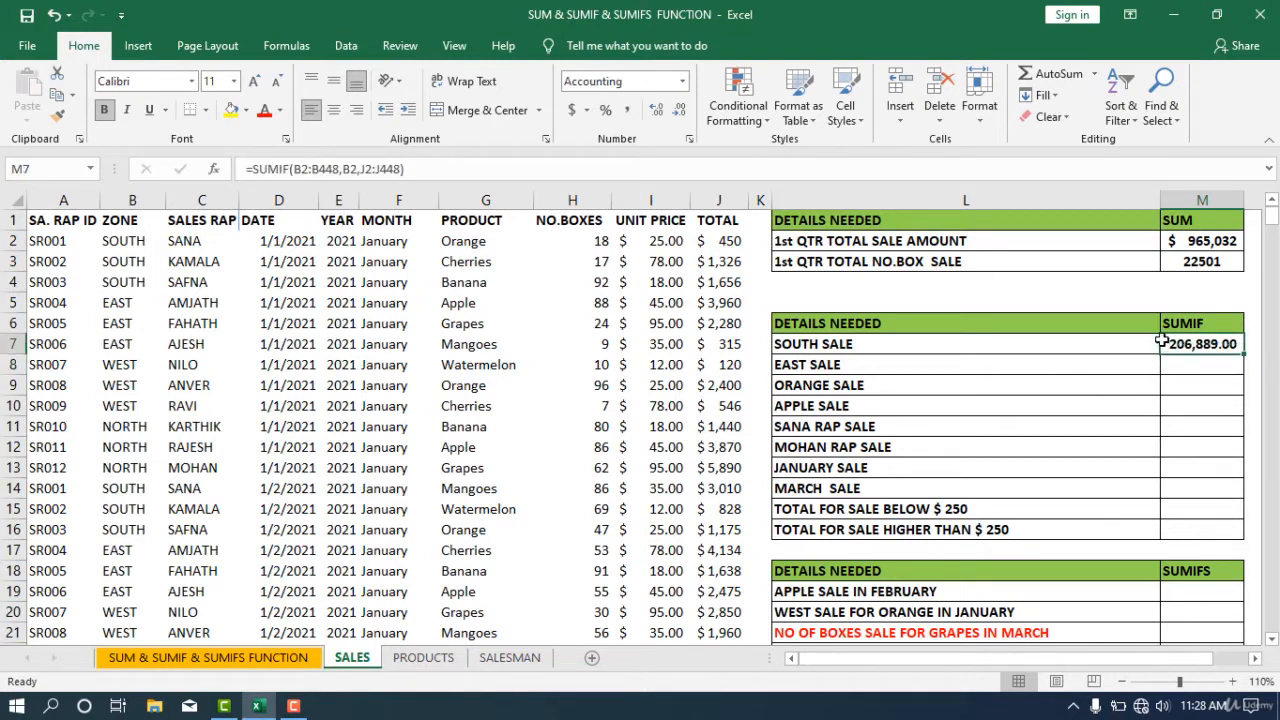
left_click(572, 110)
- Turn on filtering for the sales table and filter the ZONE column to show only SOUTH
left_click(1215, 490)
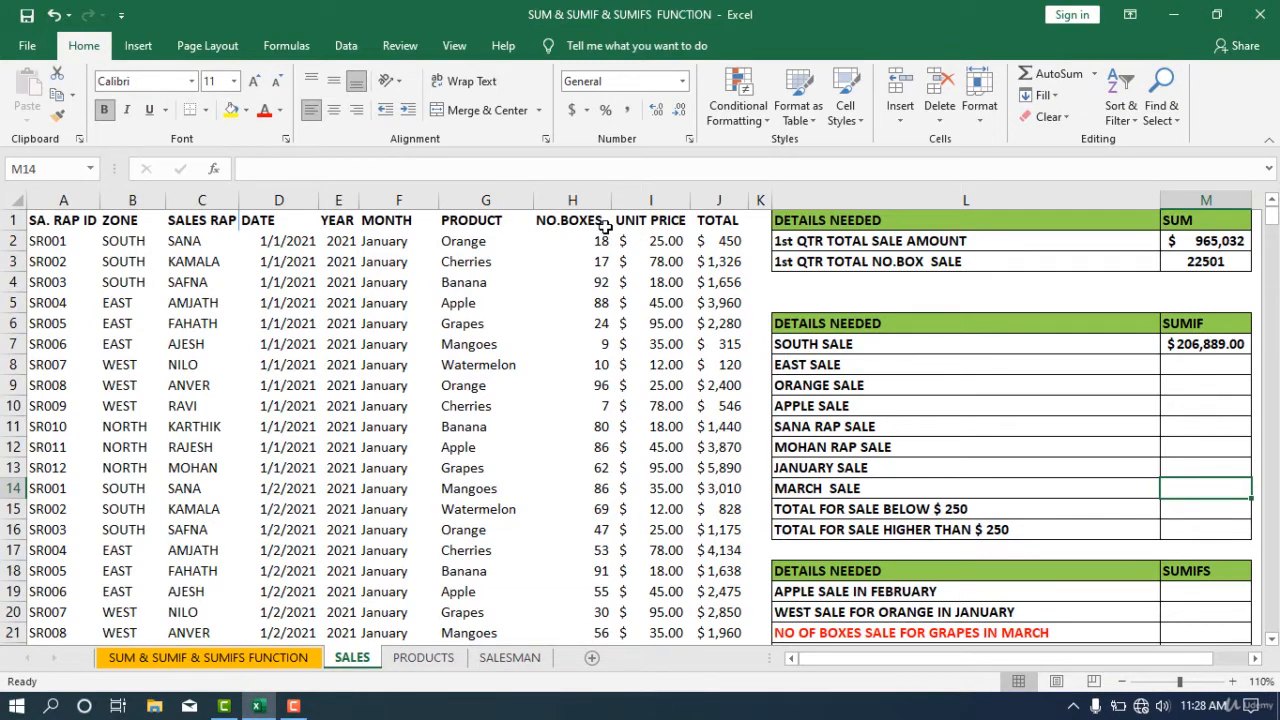
left_click(92, 221)
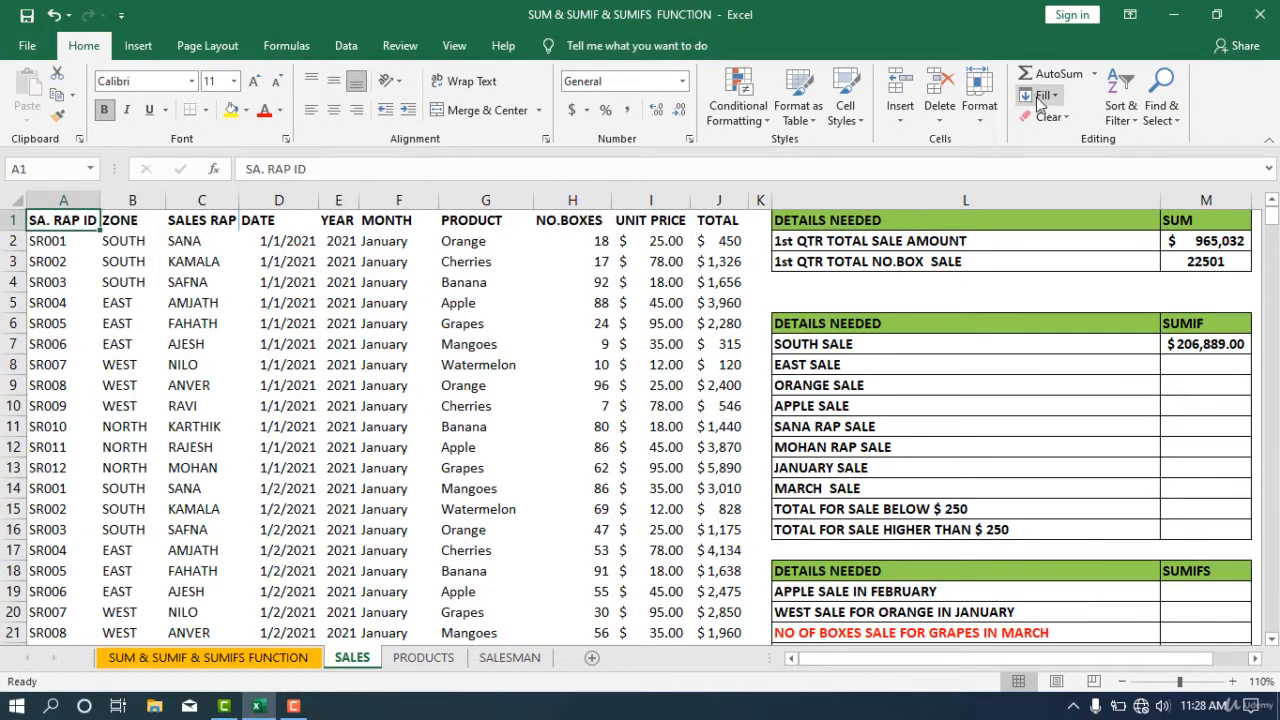
left_click(1117, 117)
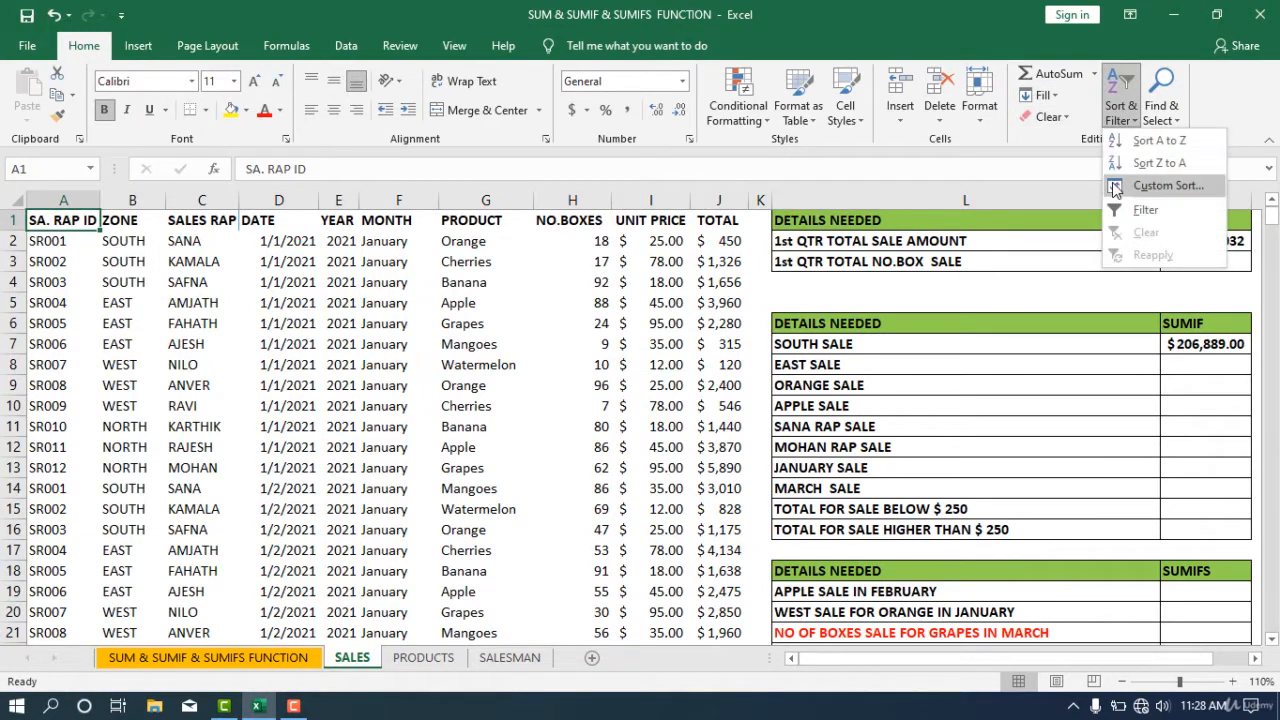
left_click(1118, 208)
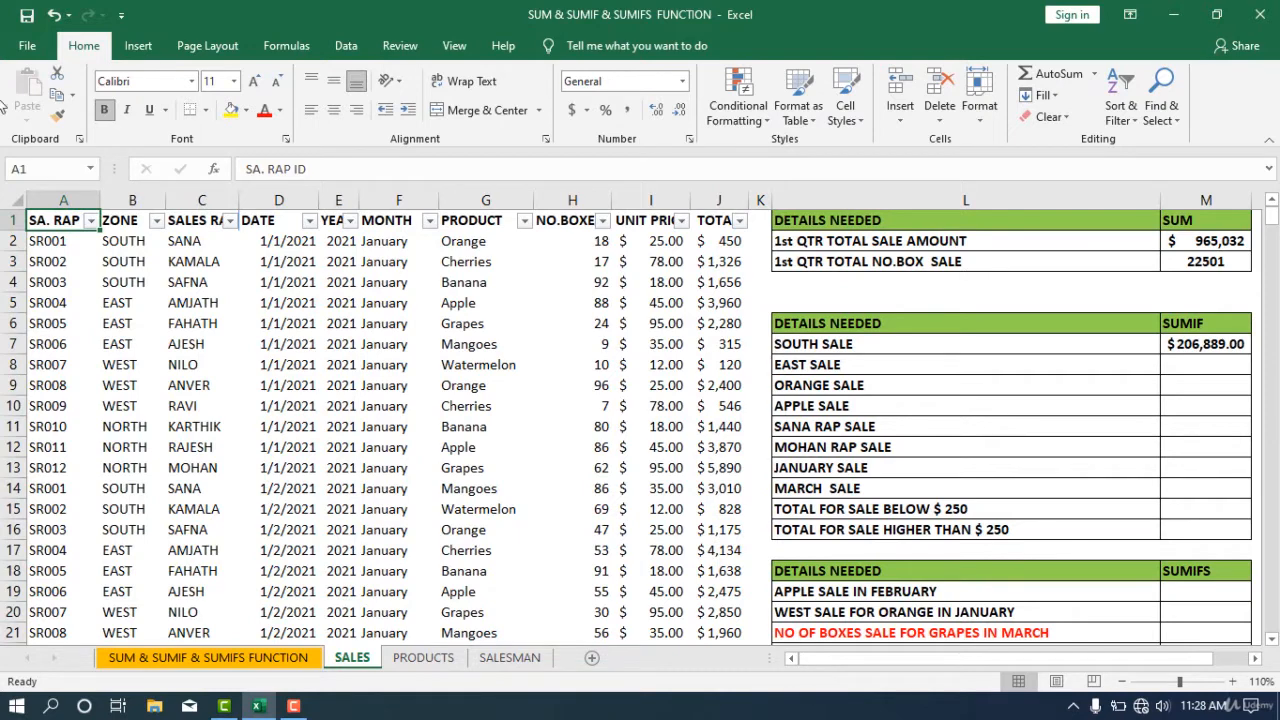
left_click(156, 220)
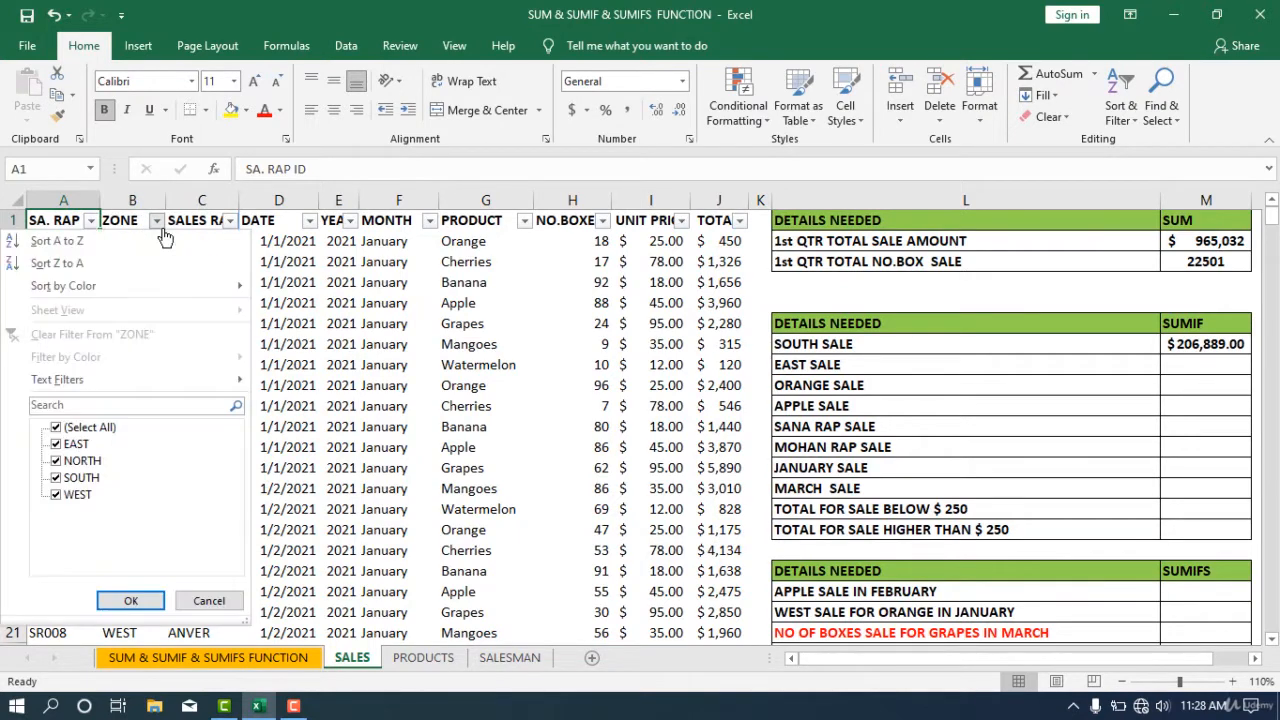
left_click(77, 430)
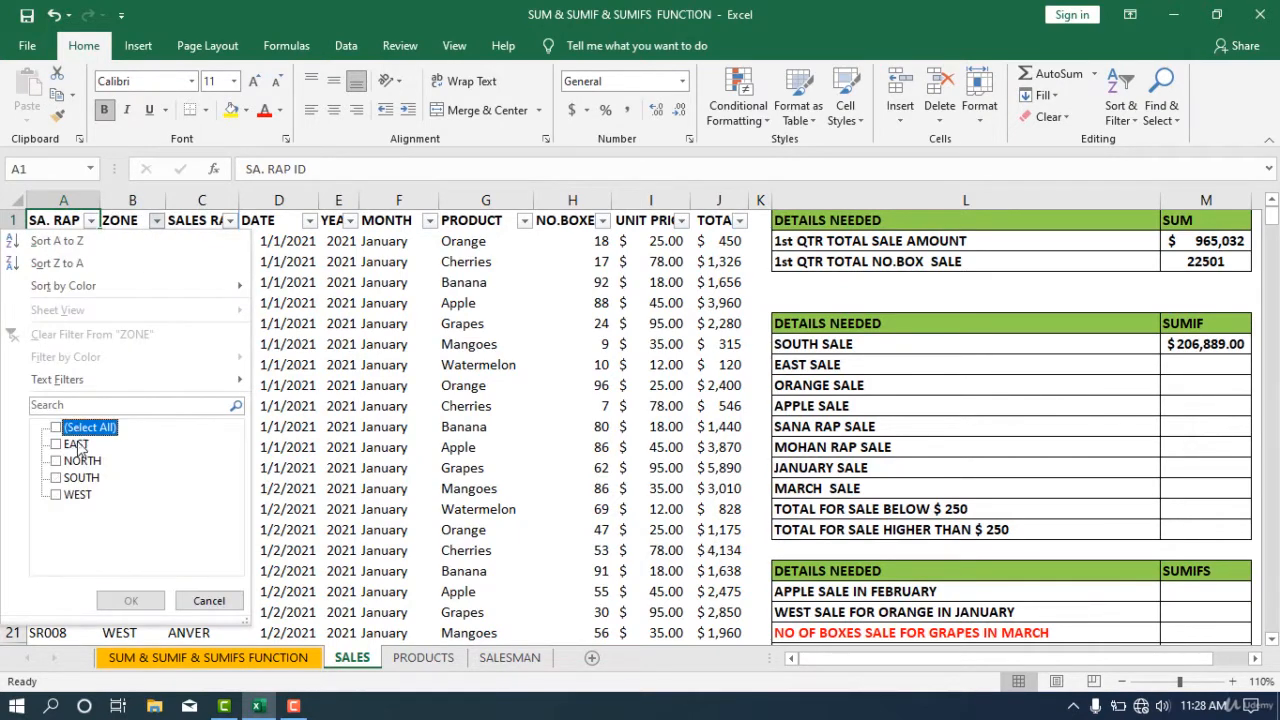
left_click(78, 478)
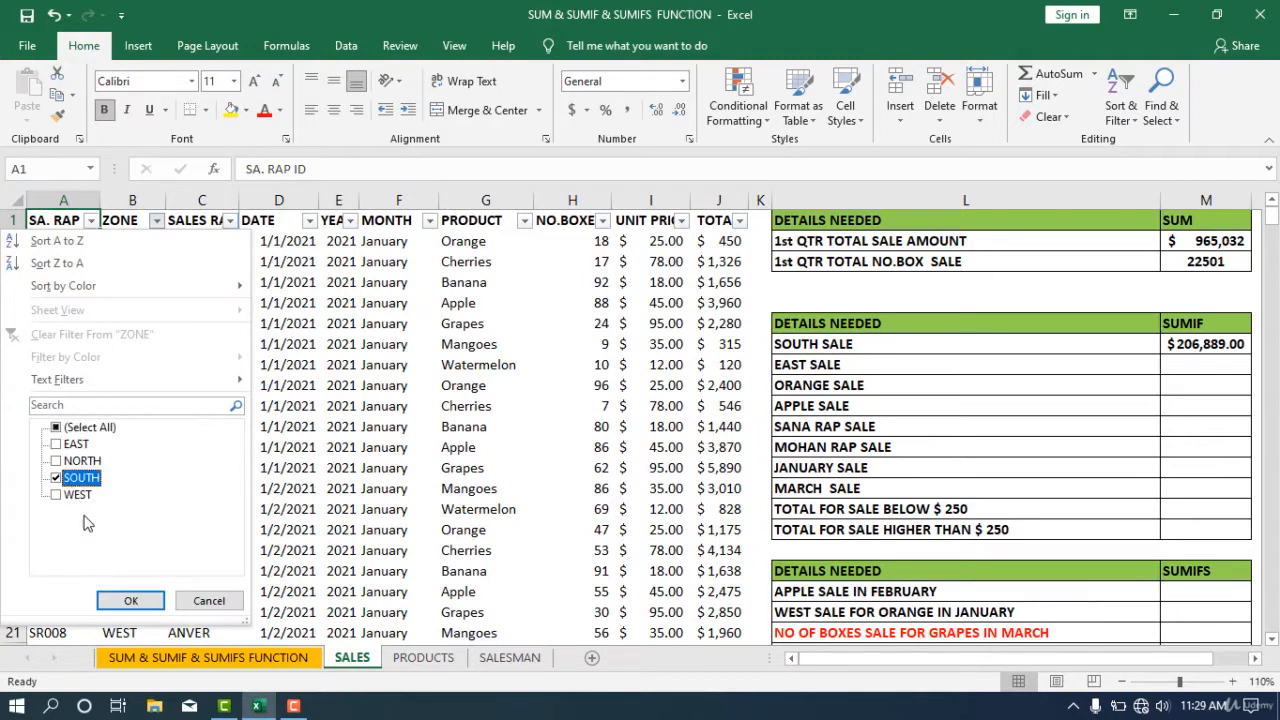
left_click(131, 600)
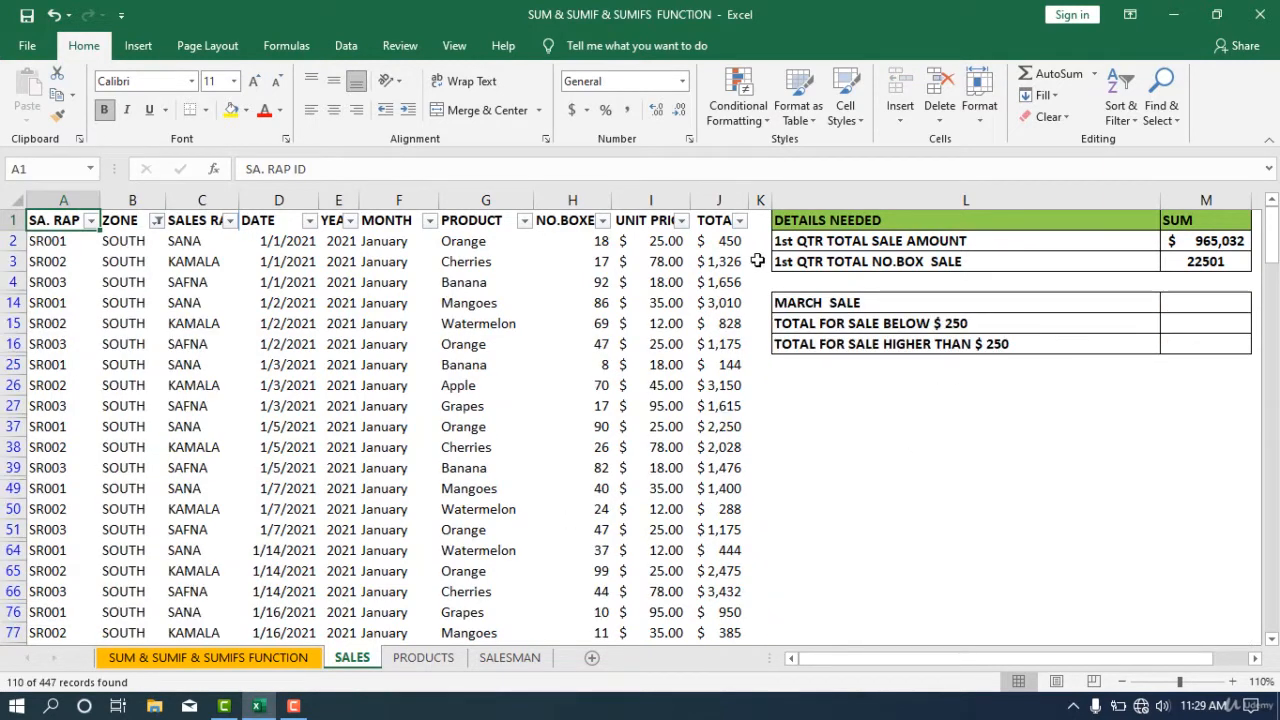
- Select the filtered TOTAL values to check their sum, then clear the filter
left_click_drag(720, 241, 732, 620)
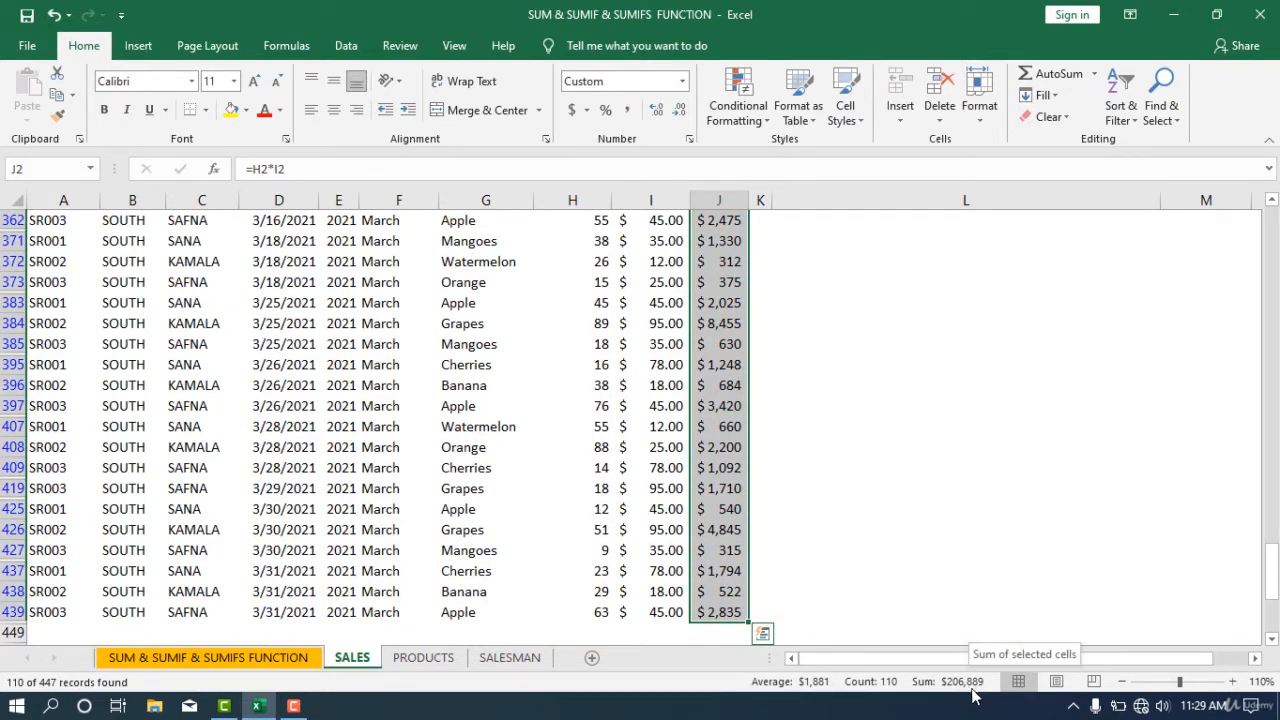
left_click_drag(1270, 572, 1268, 232)
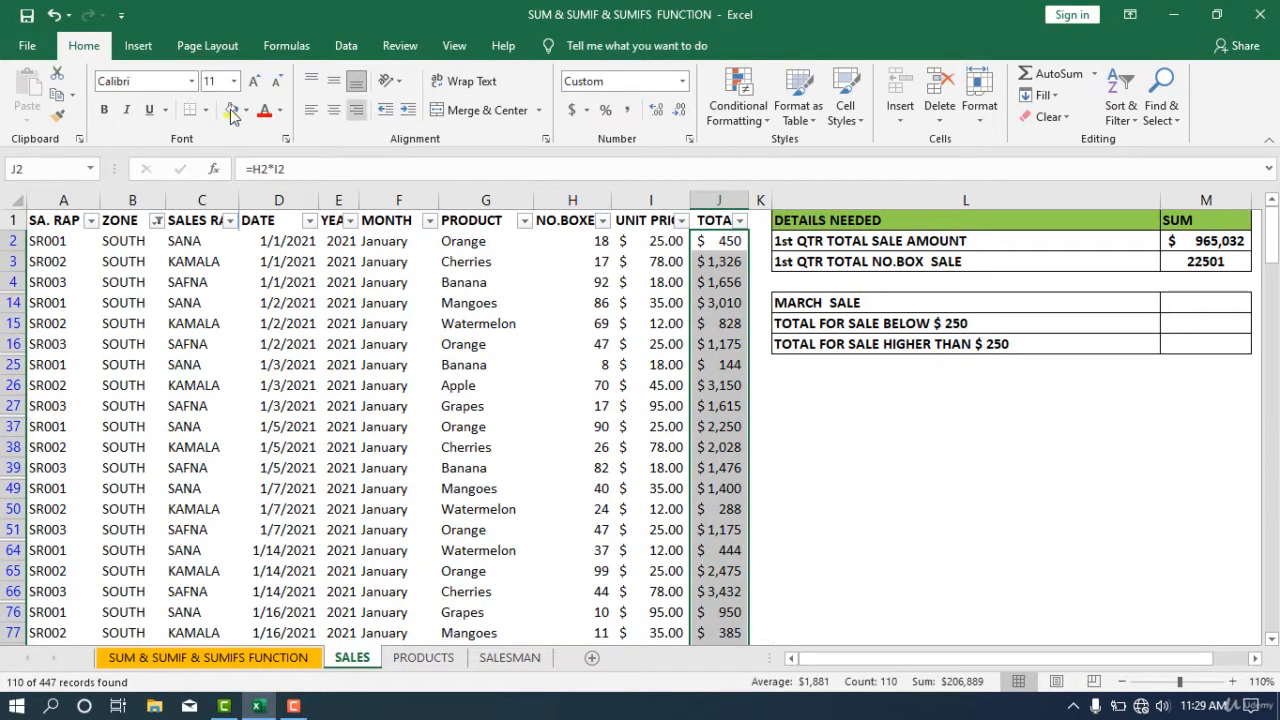
left_click(1121, 110)
left_click(1143, 232)
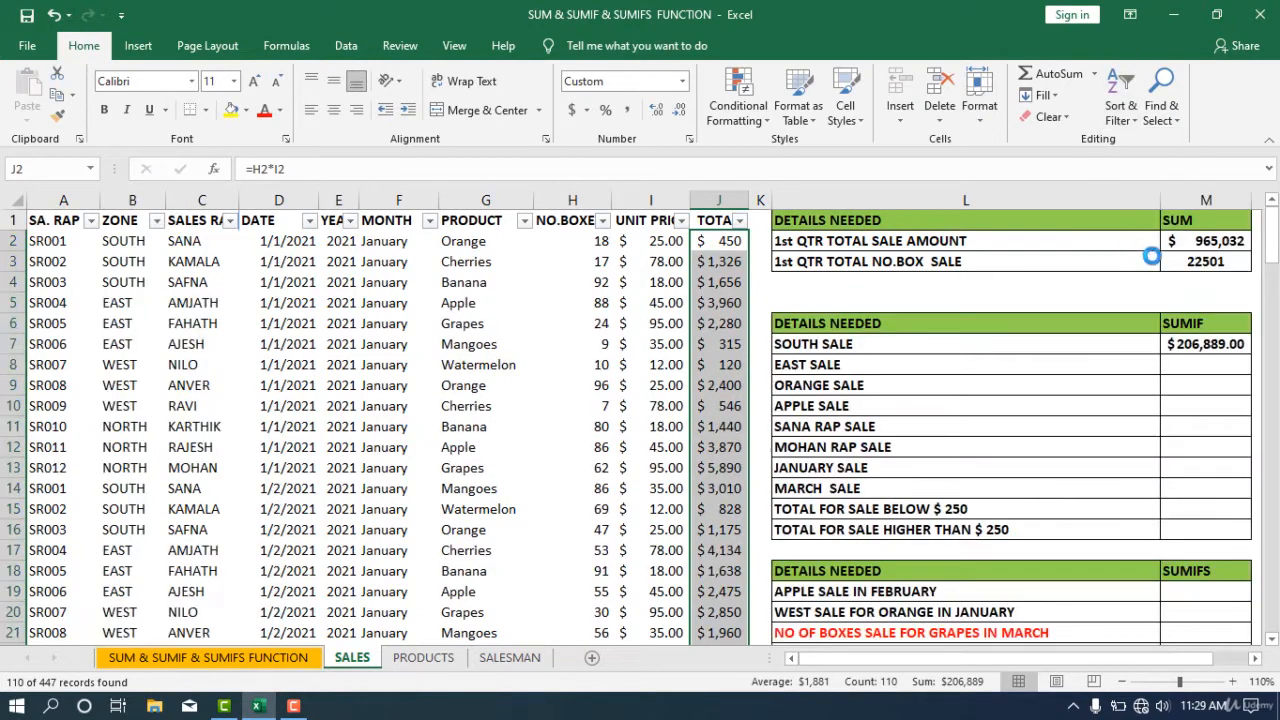
- In the EAST SALE result cell, start a SUMIF formula using the ZONE column B2:B448 as the range
left_click(1214, 359)
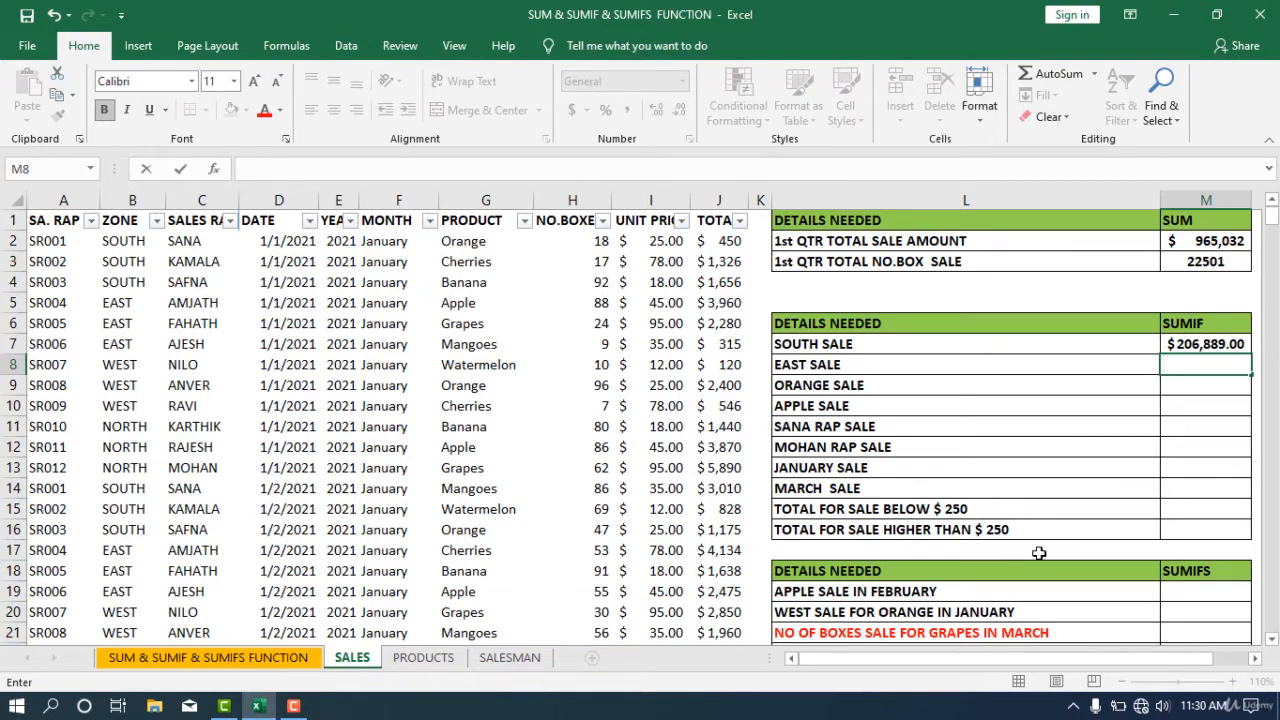
type("=")
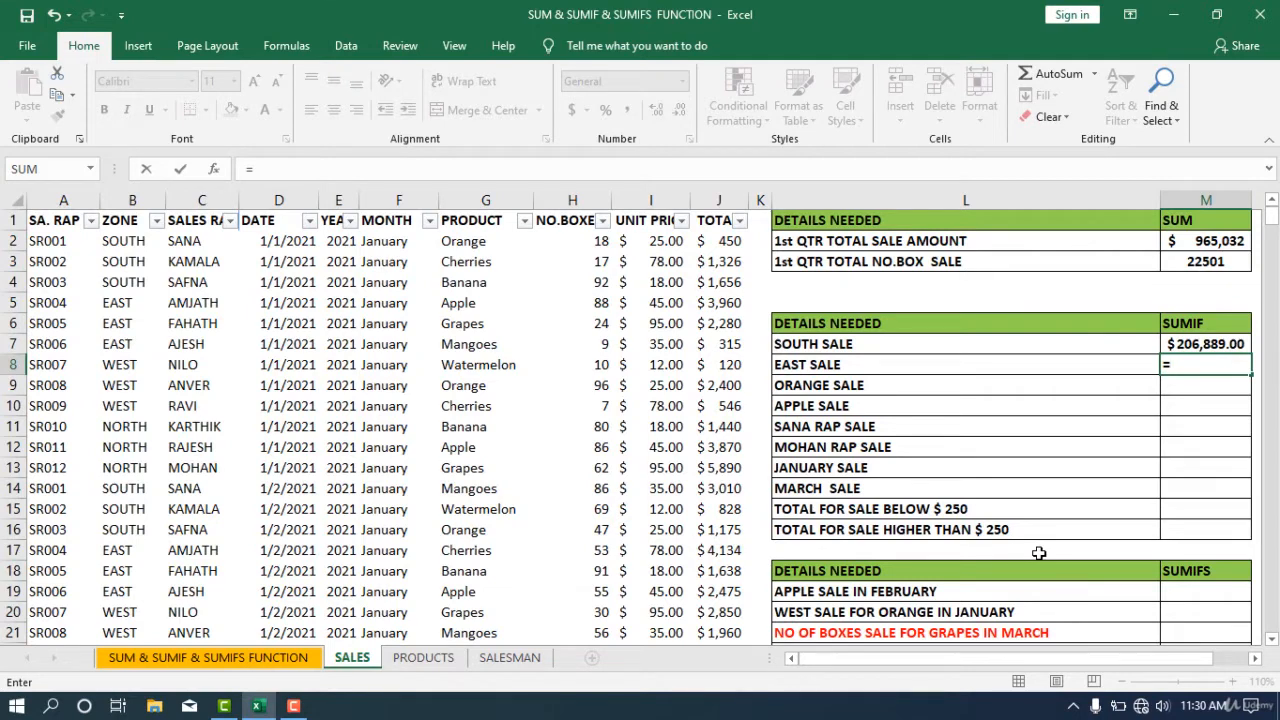
type("SUMIF")
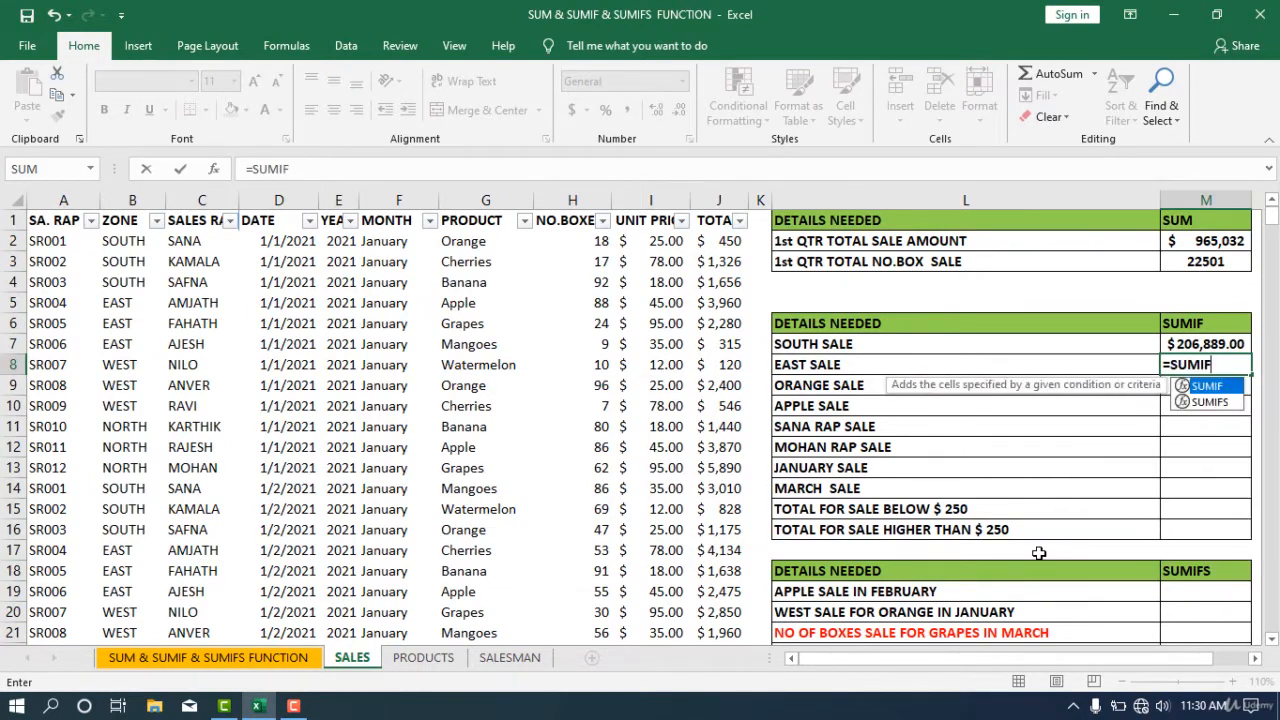
type("(")
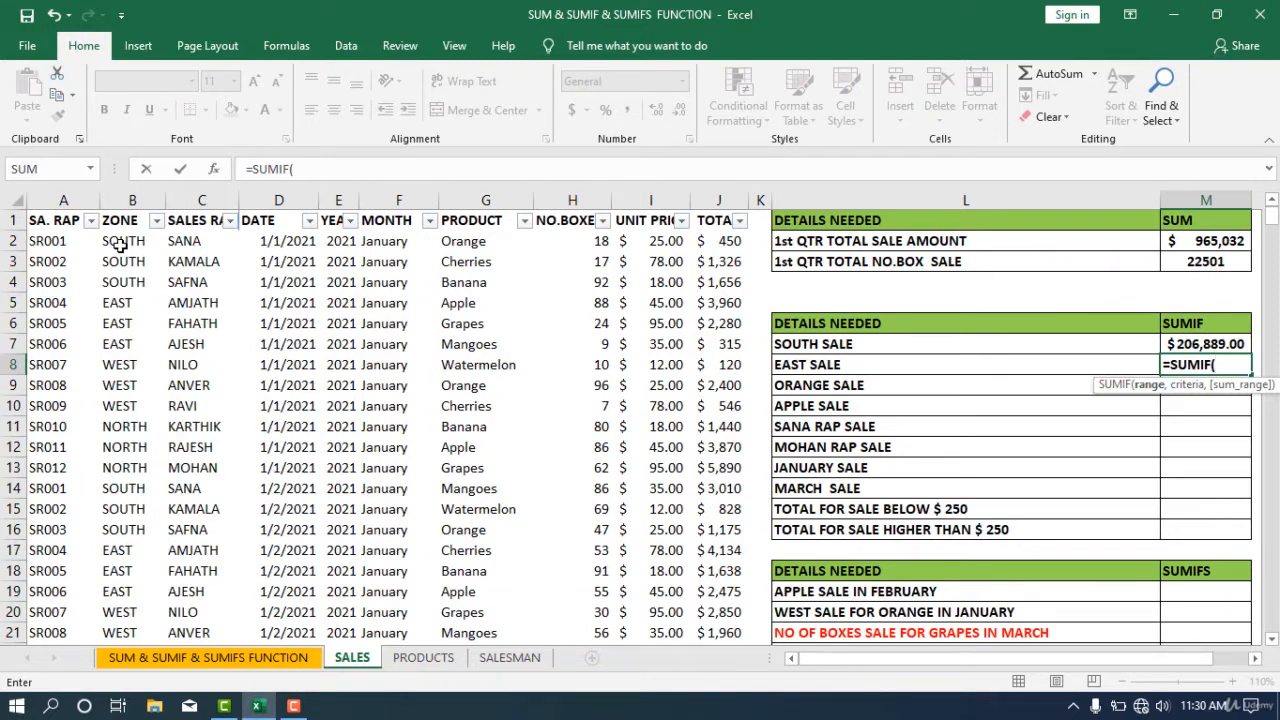
left_click_drag(120, 245, 118, 634)
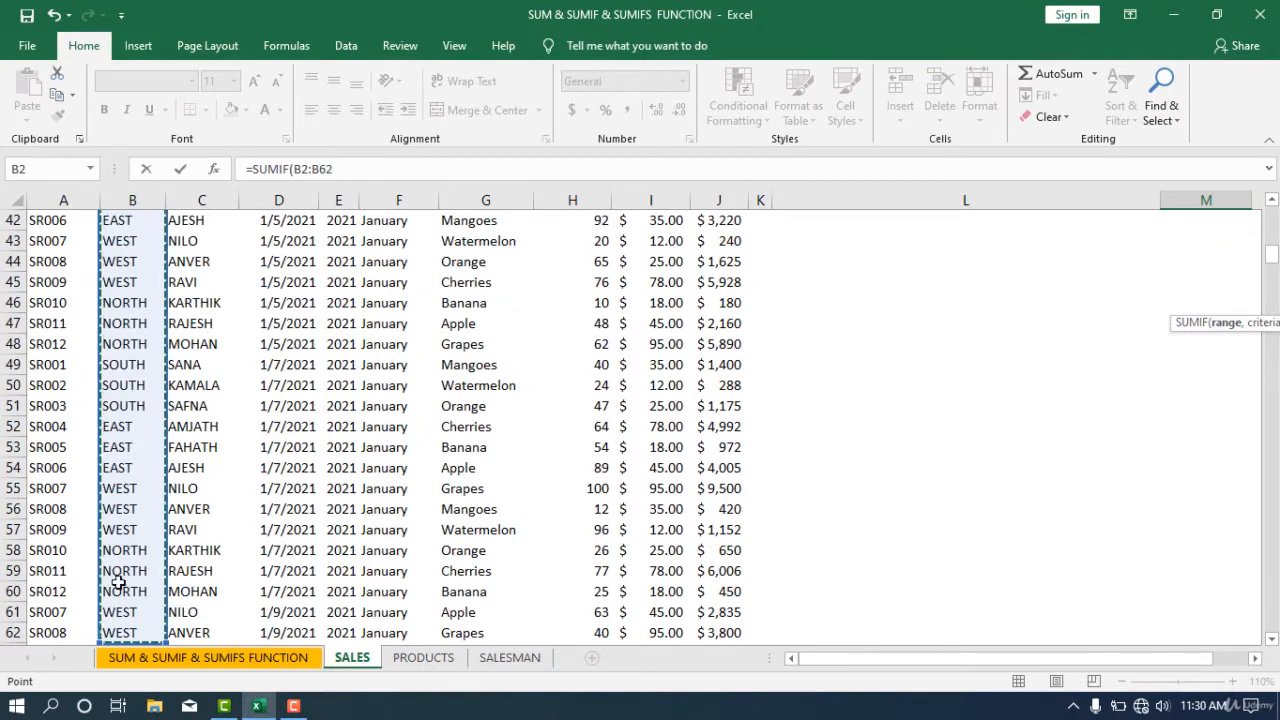
key("ctrl+shift+Down")
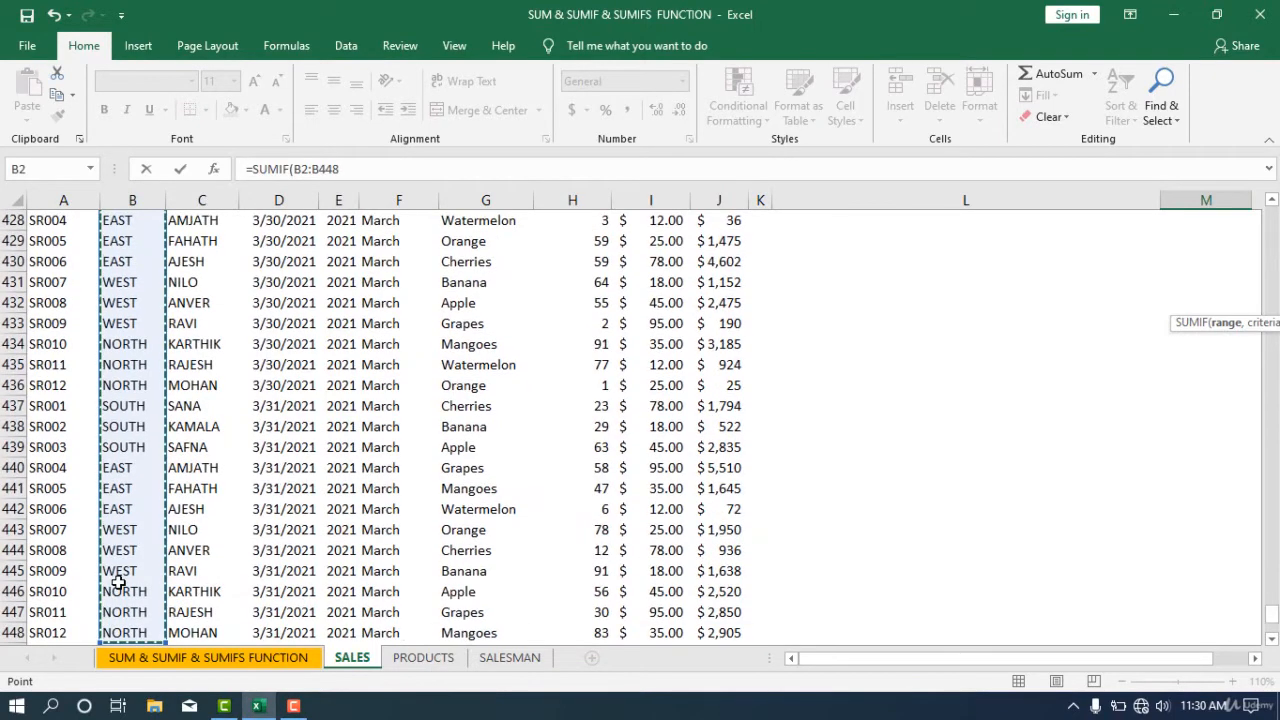
scroll(132, 516, "down", 1)
scroll(132, 516, "up", 20)
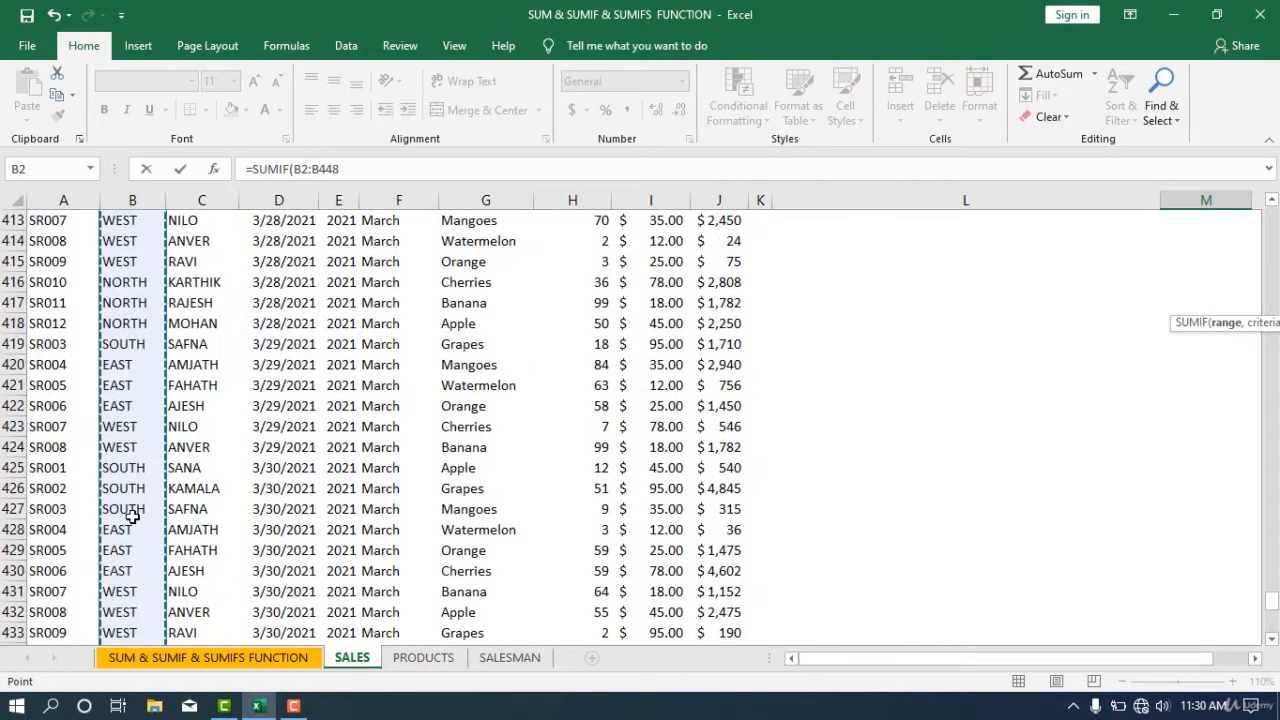
scroll(132, 516, "up", 20)
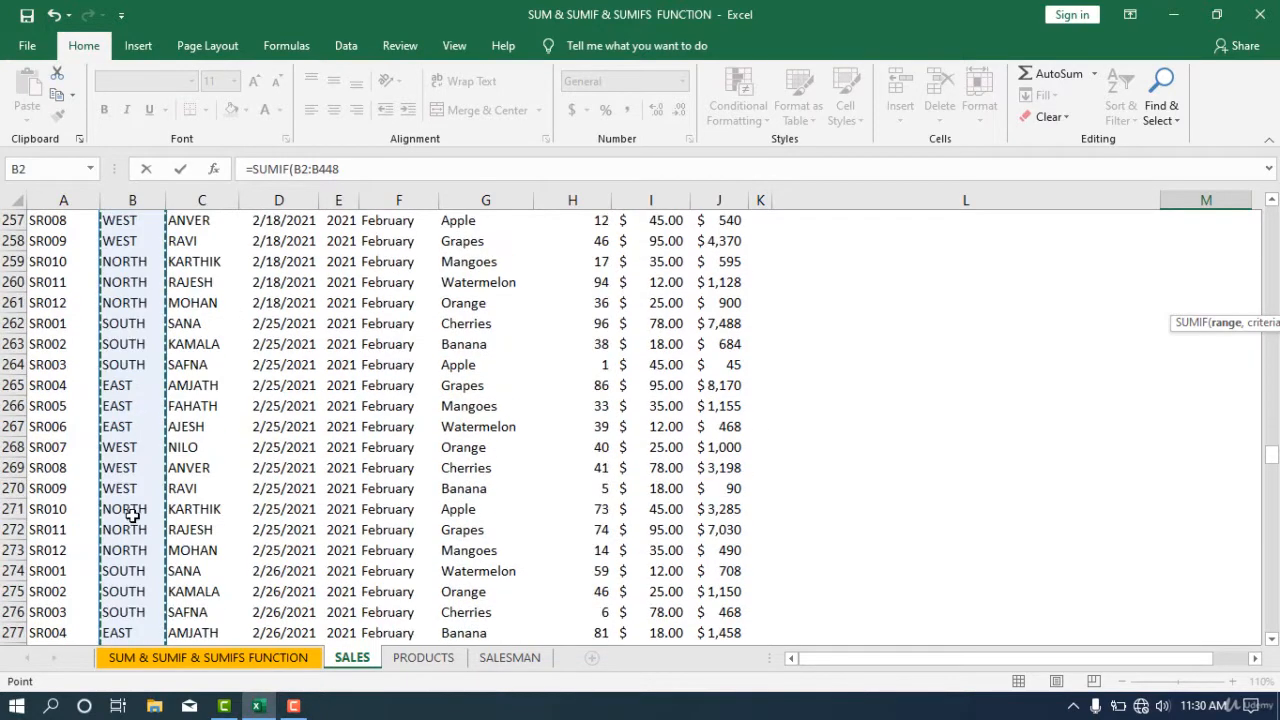
scroll(132, 515, "up", 14)
scroll(132, 514, "up", 20)
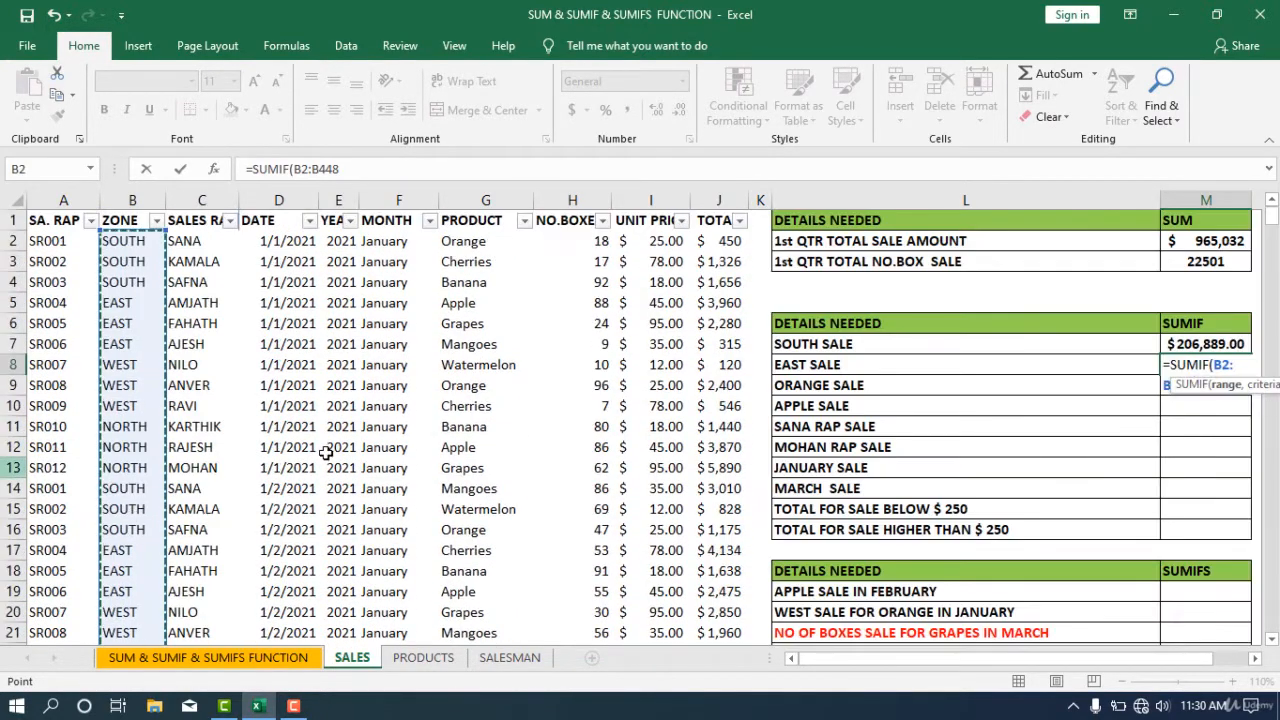
- Set cell B5 (EAST) as the criteria and J2:J448 as the sum range, then enter the formula
type(",")
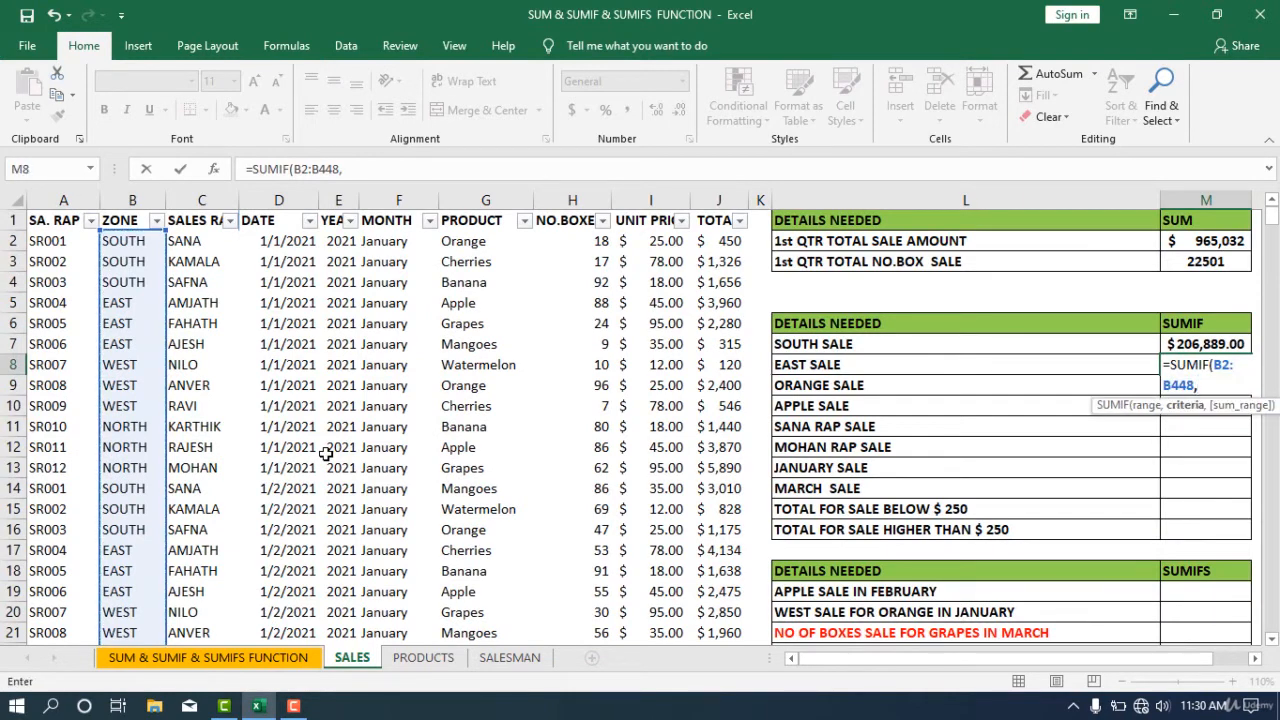
left_click(122, 305)
type(",")
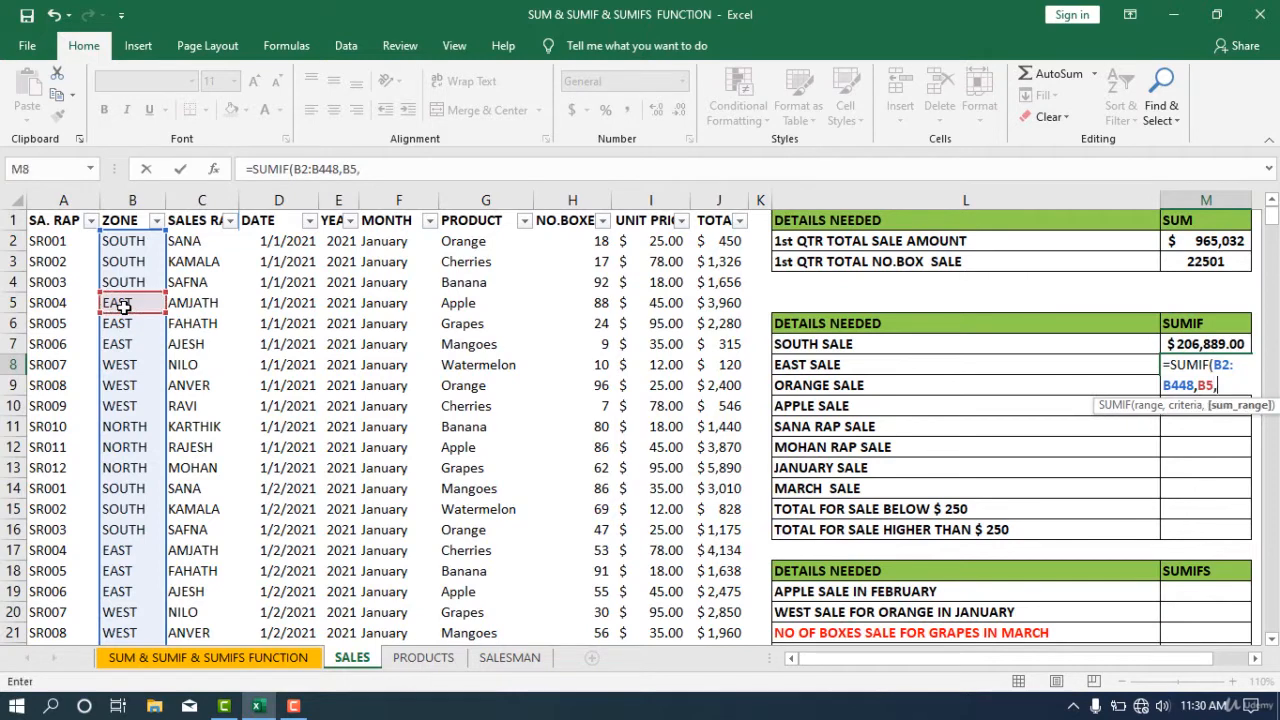
left_click(711, 241)
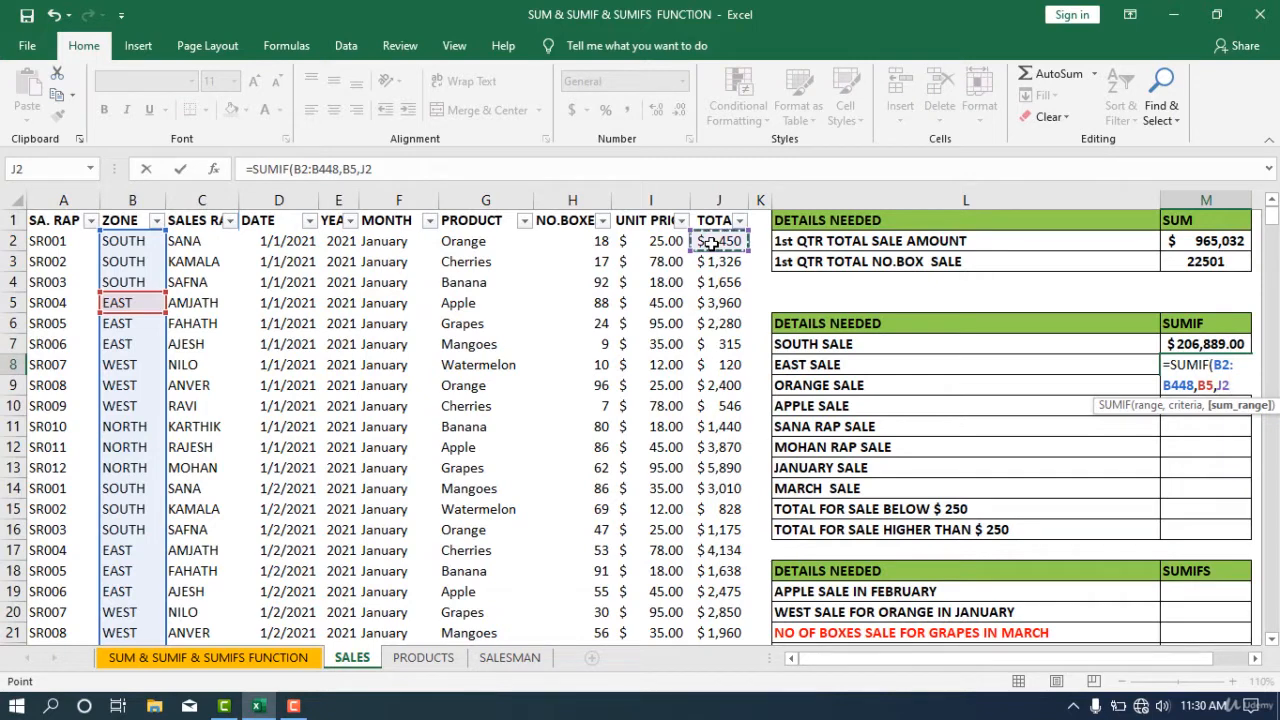
key("ctrl+shift+Down")
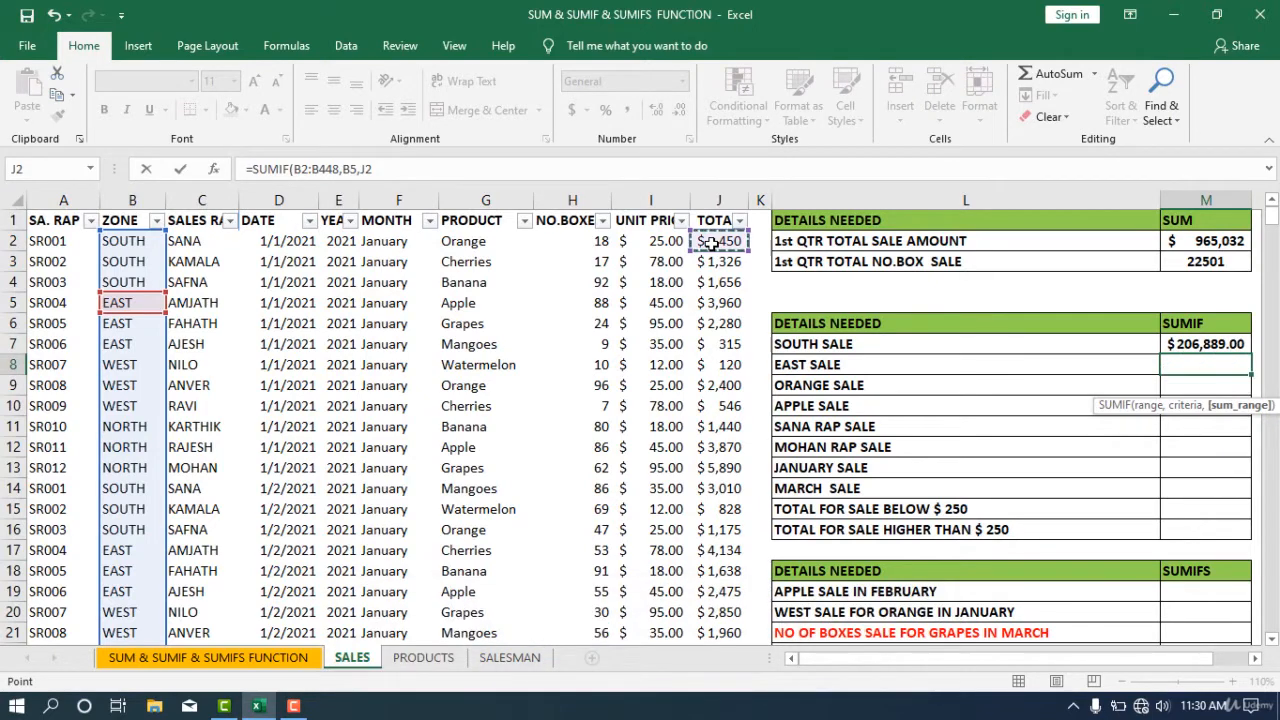
key("ctrl+shift+Down")
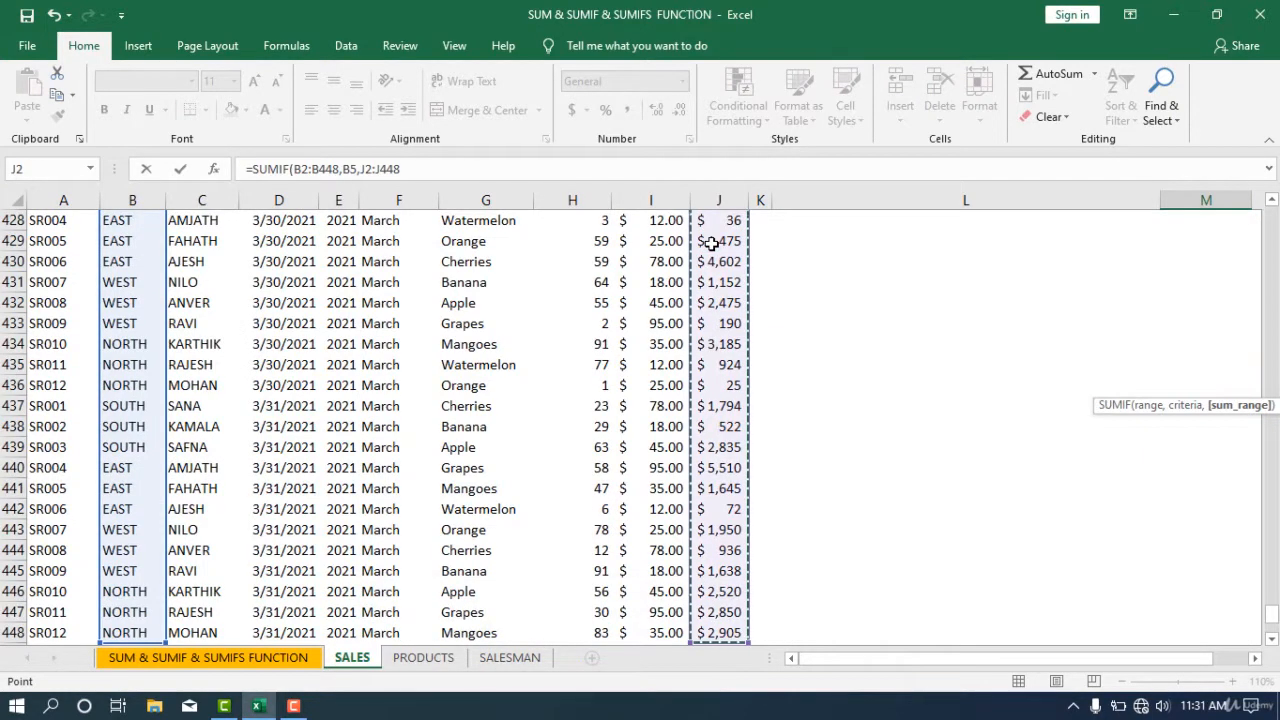
type(")")
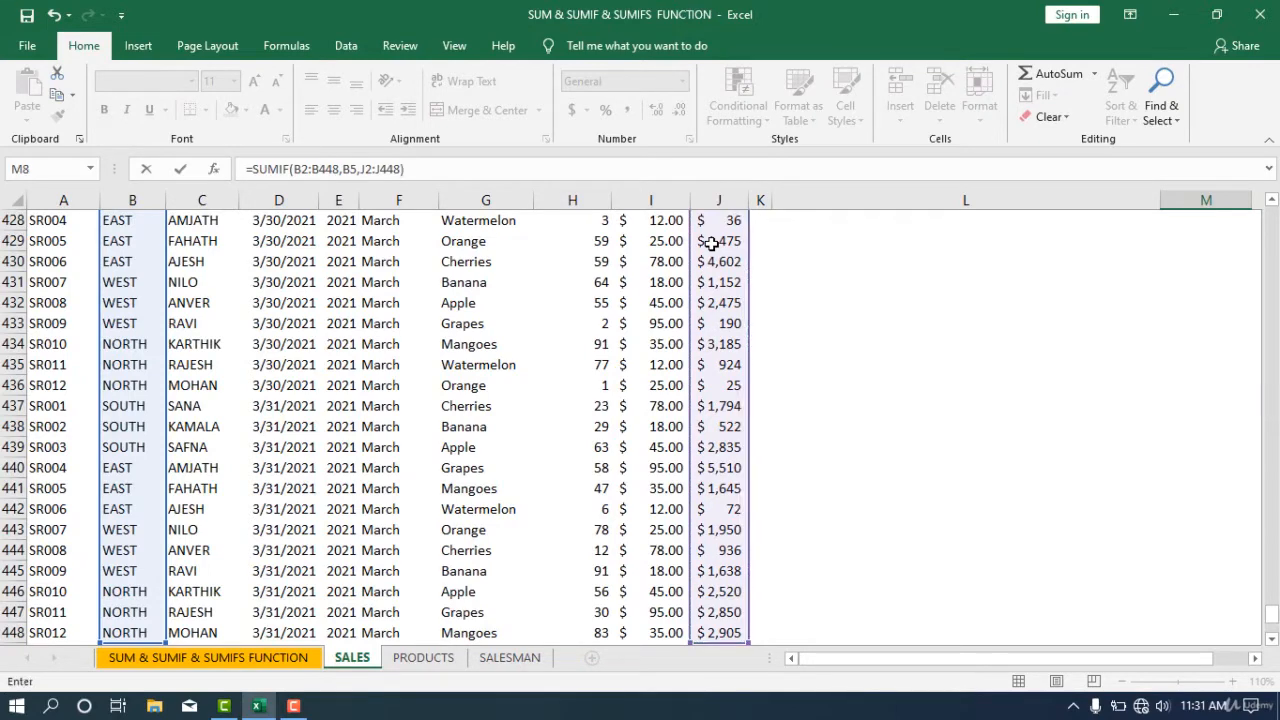
key("Return")
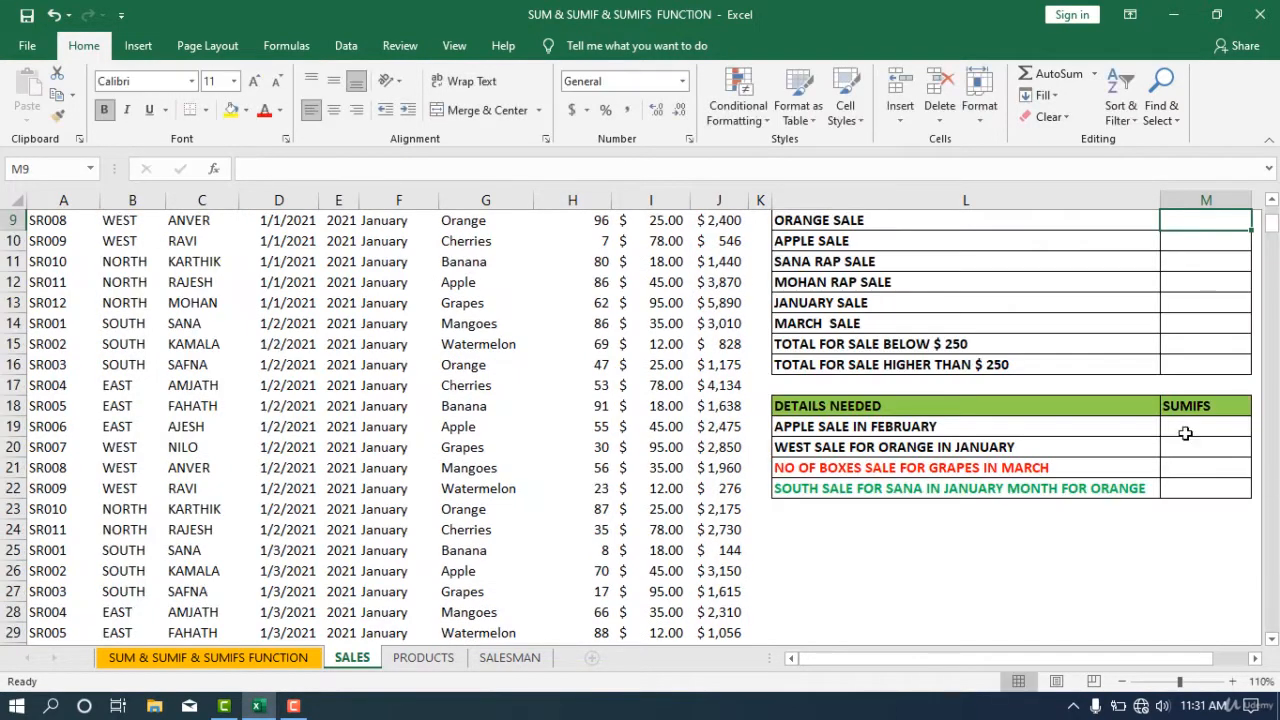
- Apply the accounting currency format to the EAST SALE result
scroll(1185, 433, "up", 3)
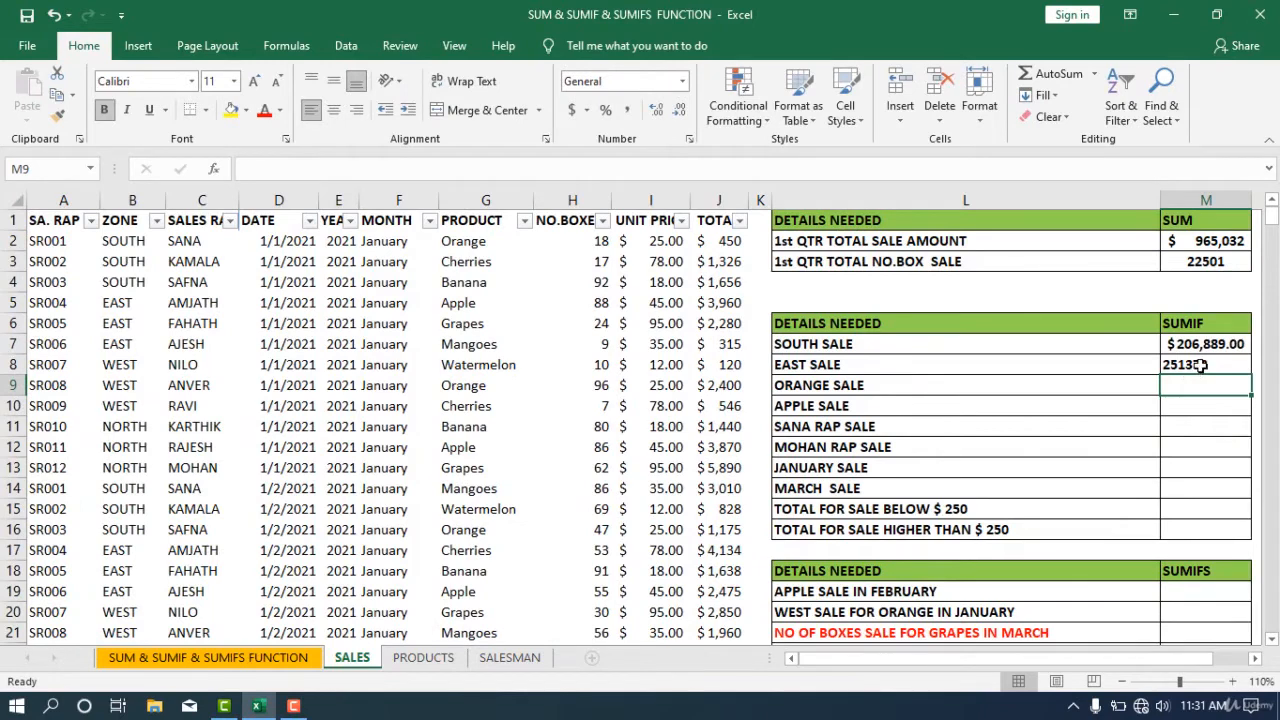
left_click(1200, 365)
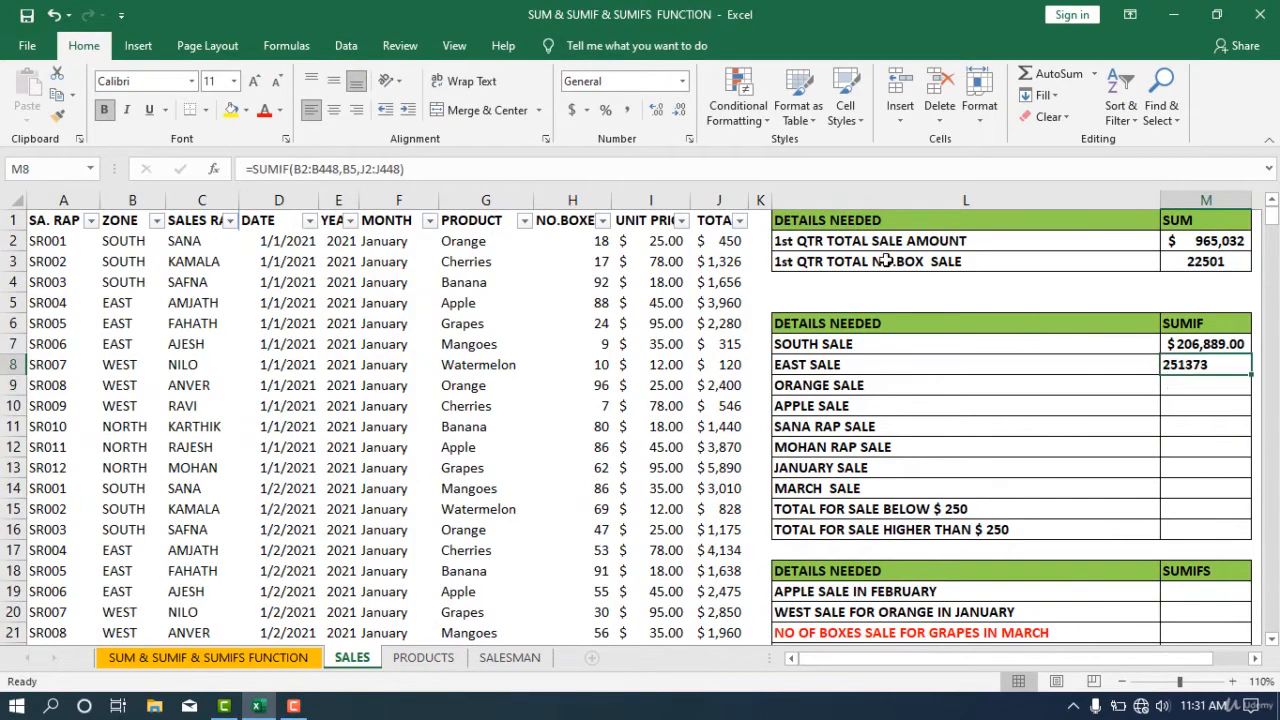
left_click(572, 110)
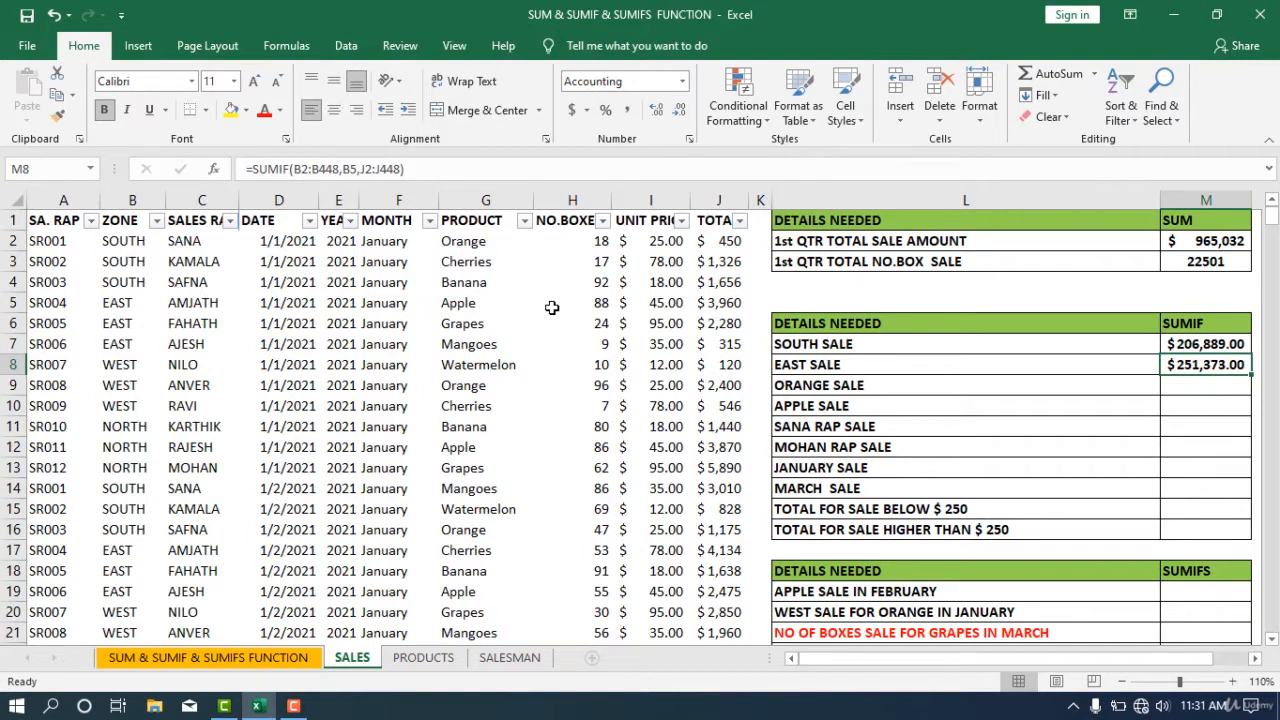
- In the ORANGE SALE result cell, start a SUMIF formula using the PRODUCT column G2:G448 as the range
key("Down")
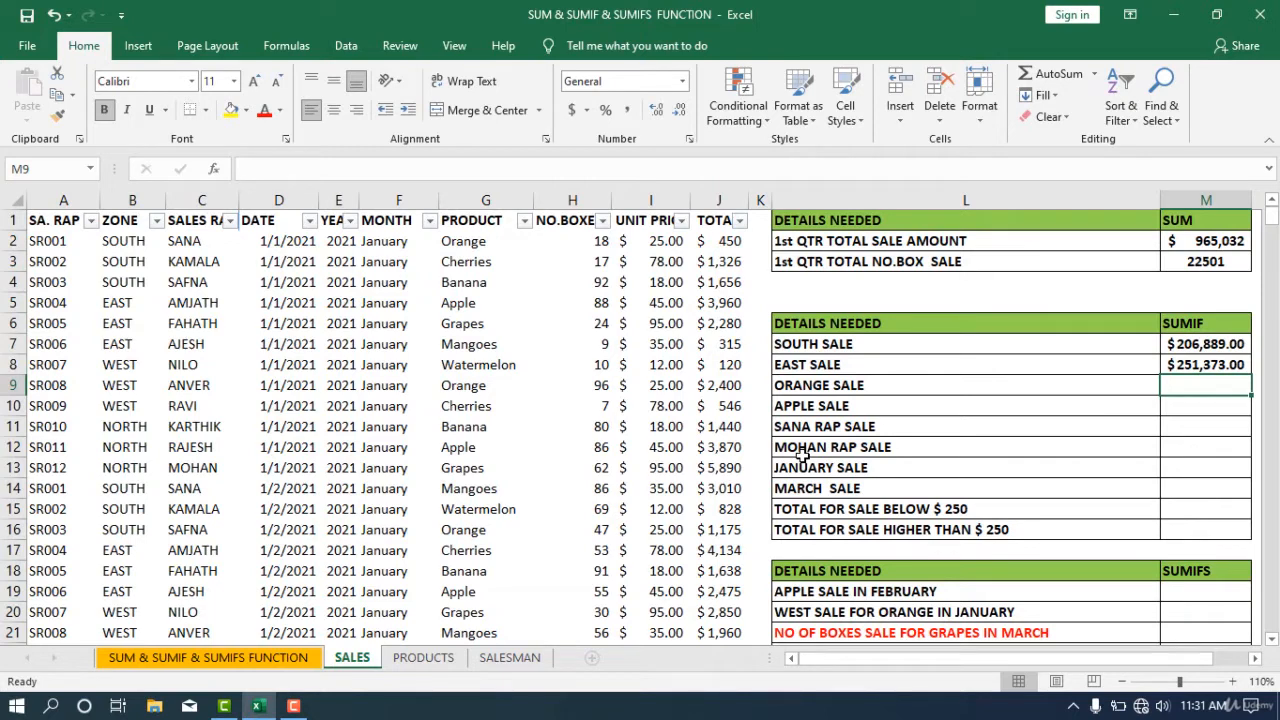
type("=SUM")
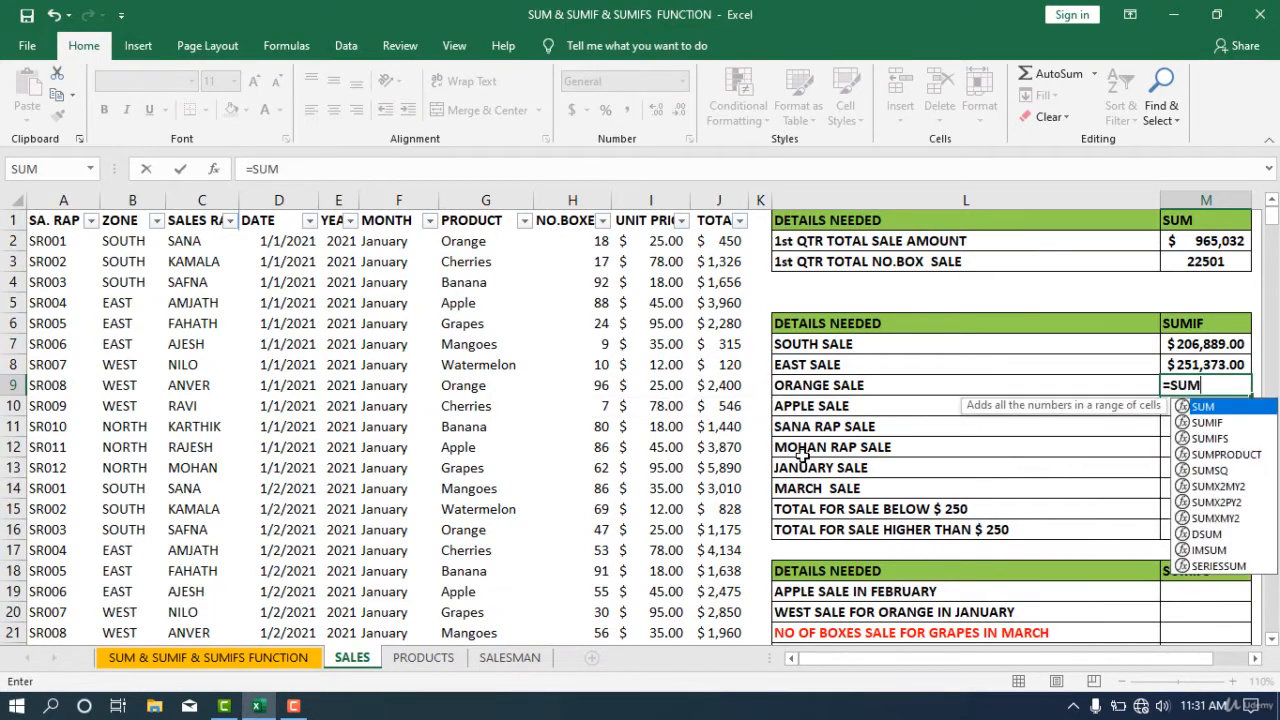
type("IF(")
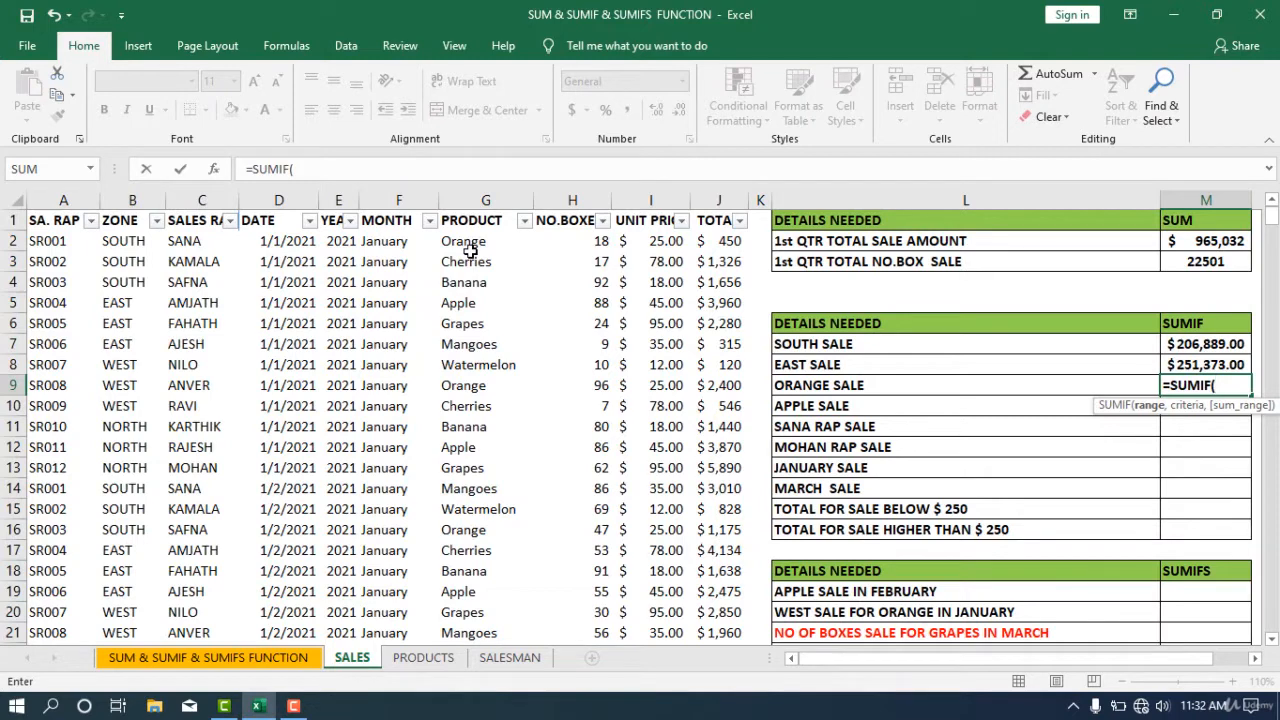
left_click(470, 250)
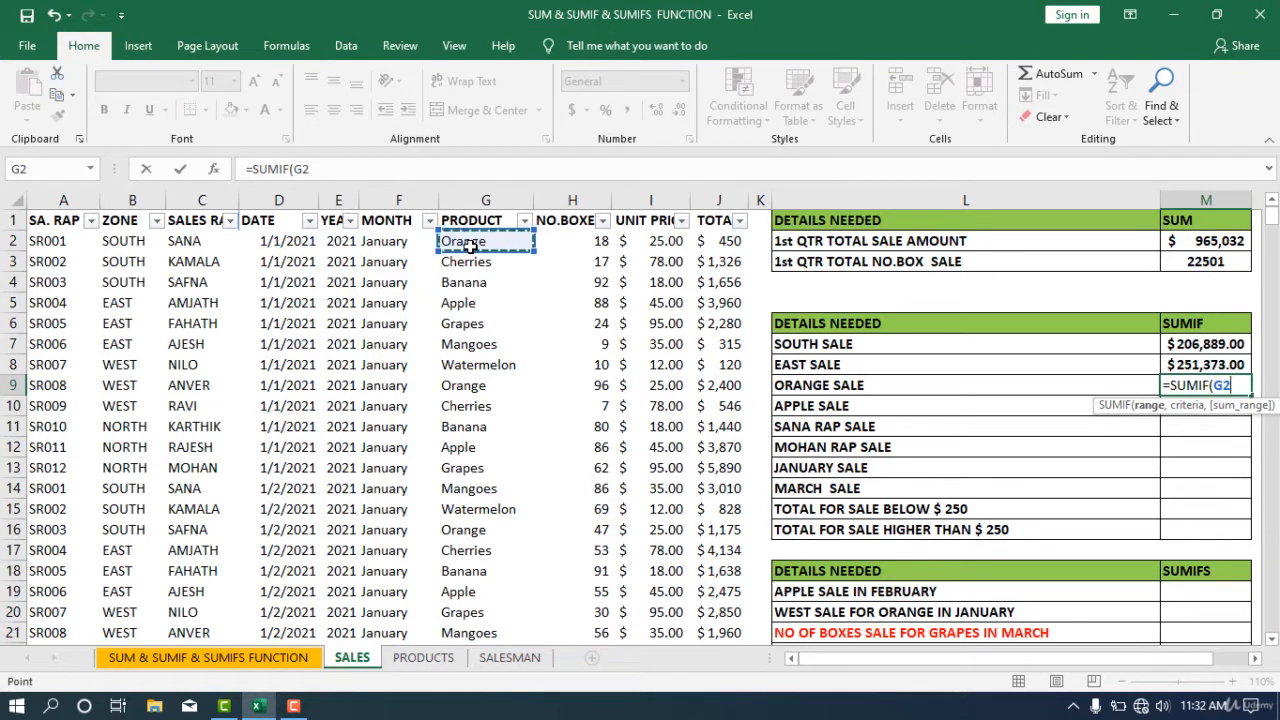
key("ctrl+shift+Down")
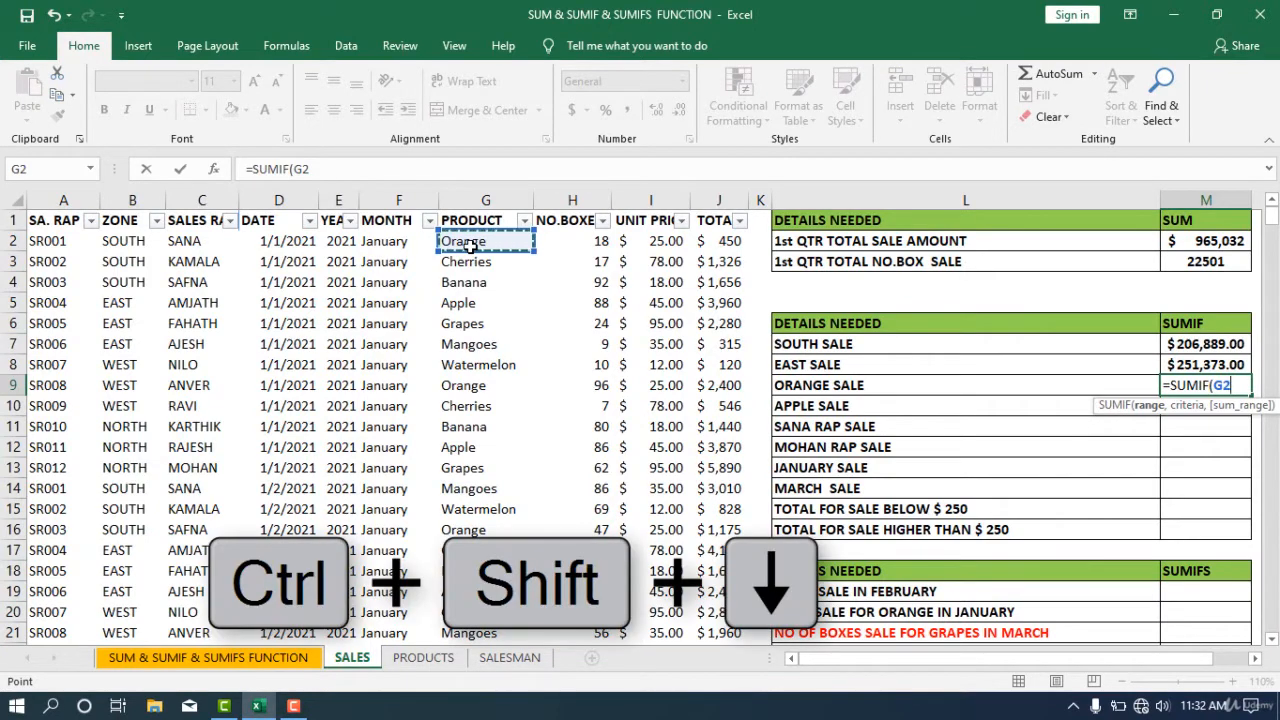
key("ctrl+shift+Down")
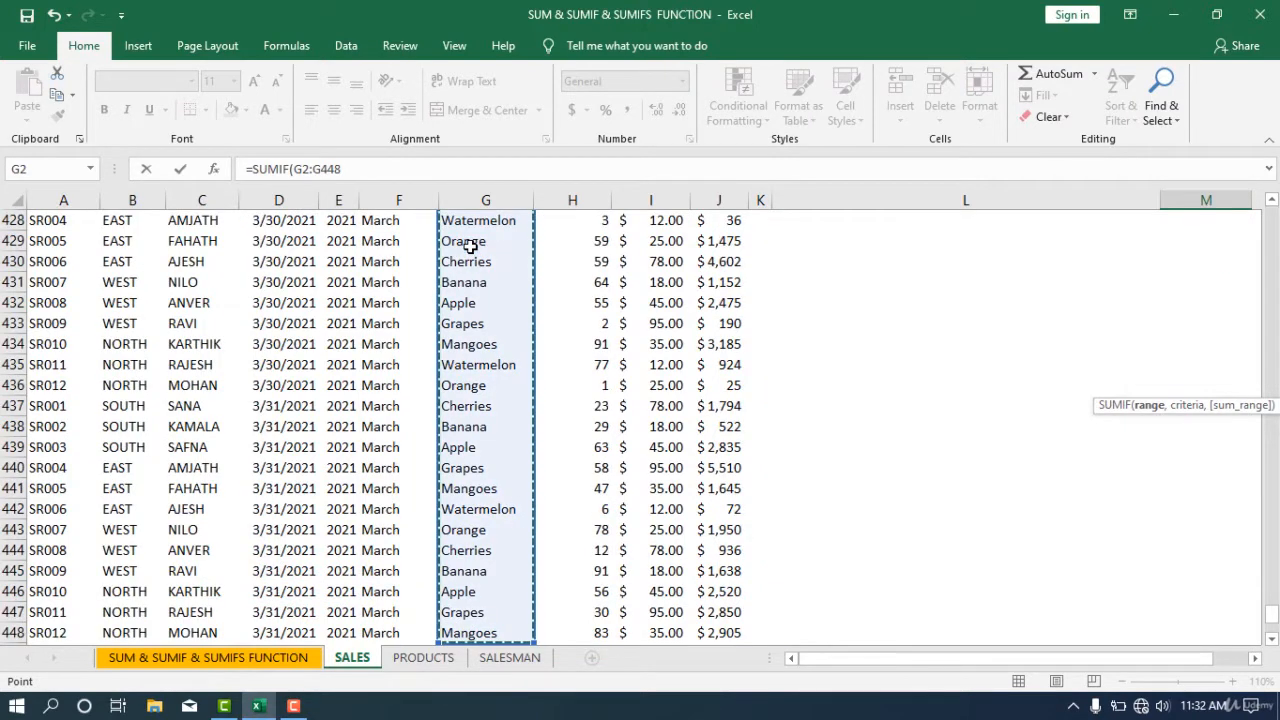
- Set an Orange cell, G443, as the criteria and J2:J448 as the sum range, then enter the formula
type(",")
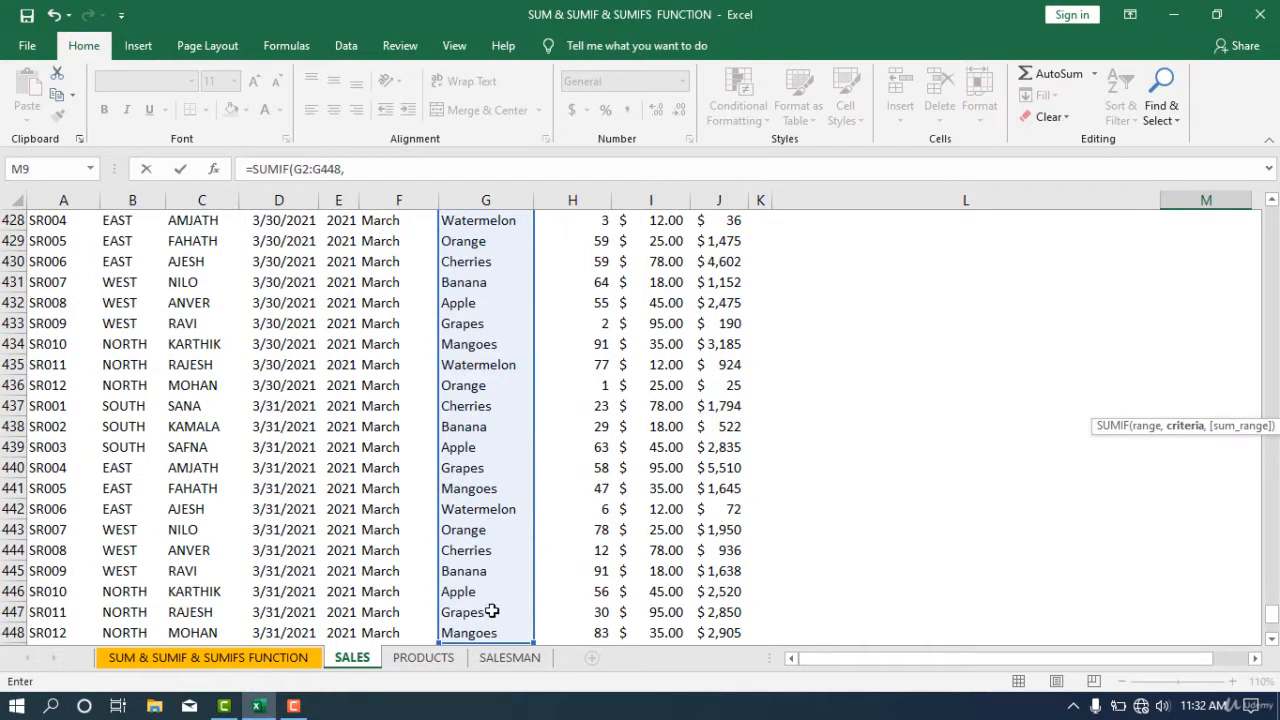
left_click(479, 531)
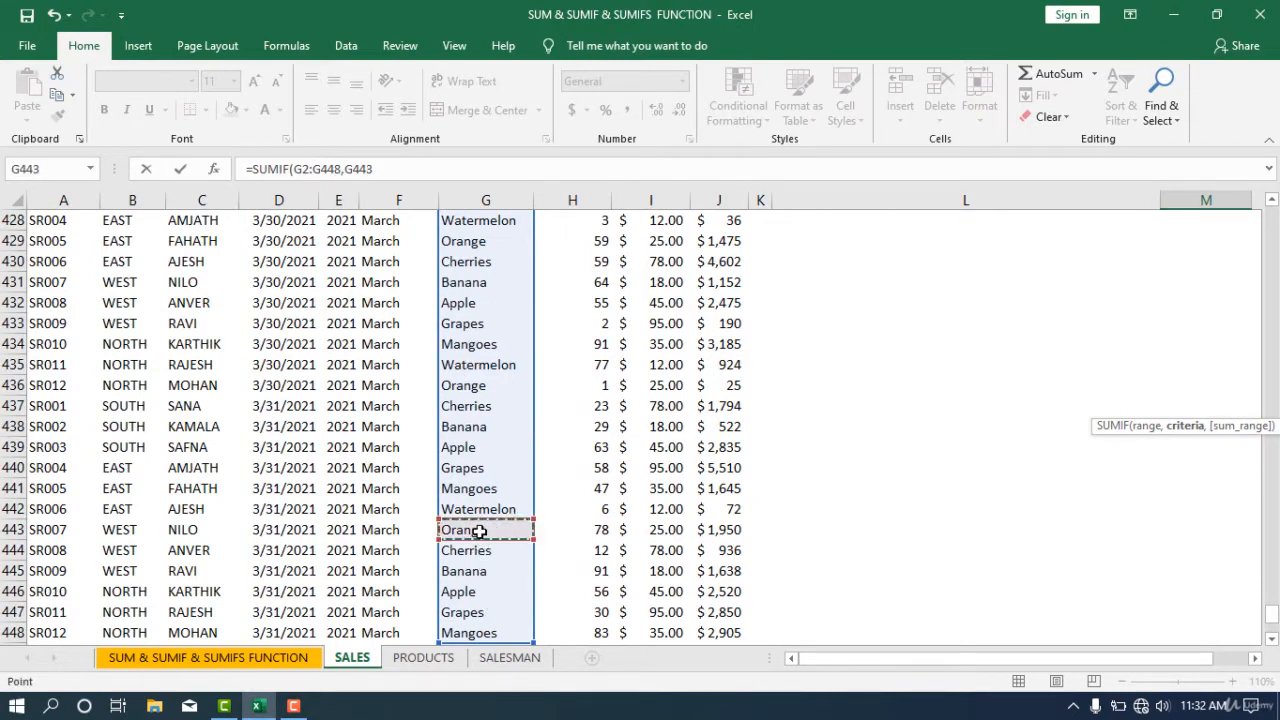
type(",")
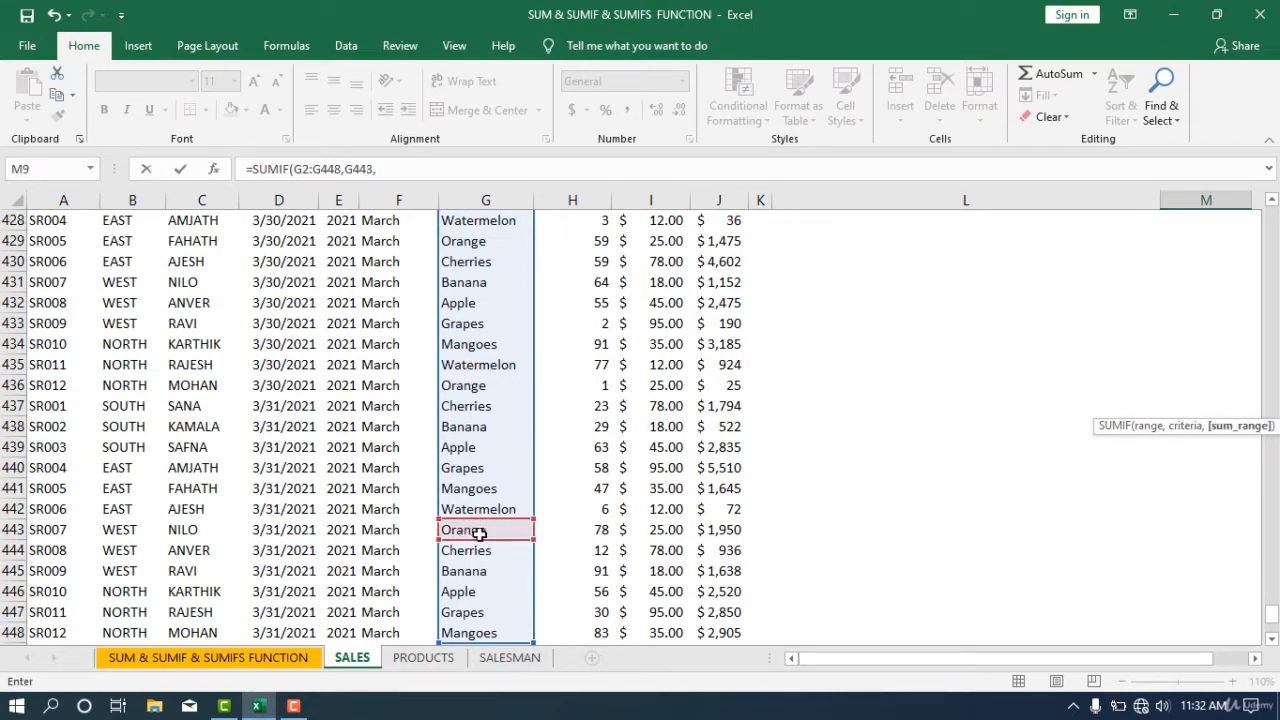
scroll(571, 507, "up", 20)
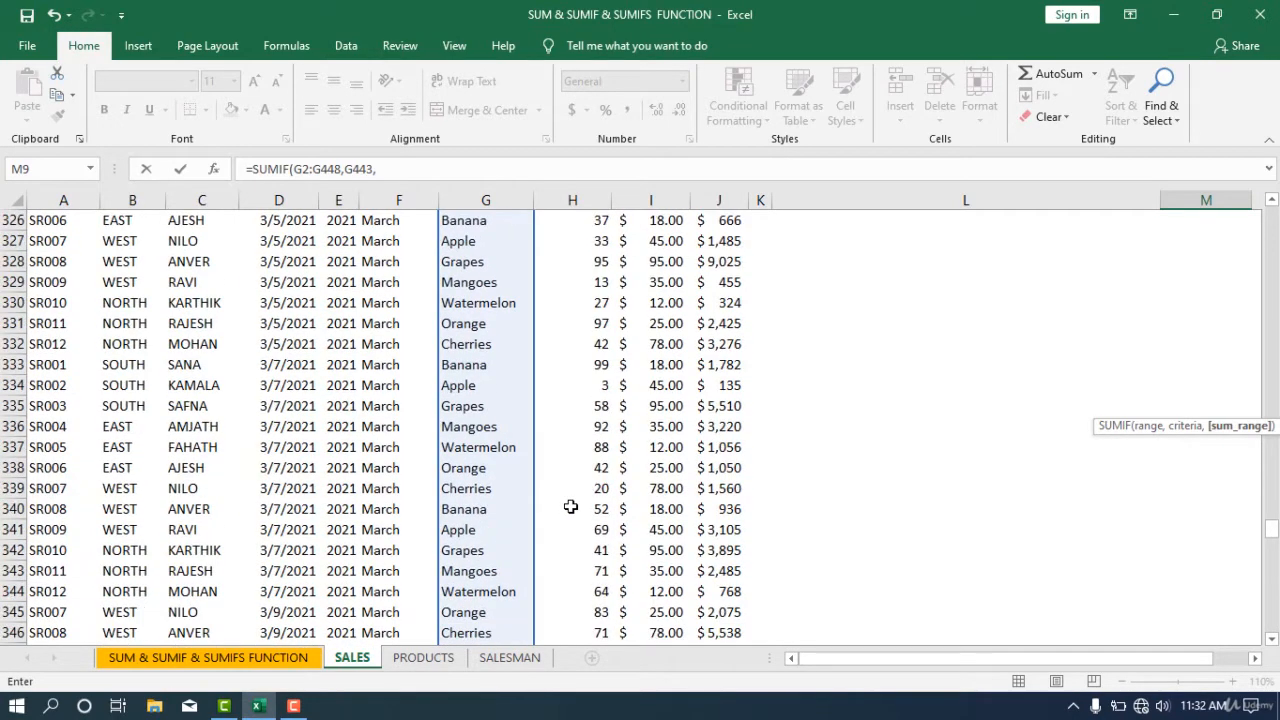
scroll(571, 507, "up", 6)
scroll(571, 507, "down", 13)
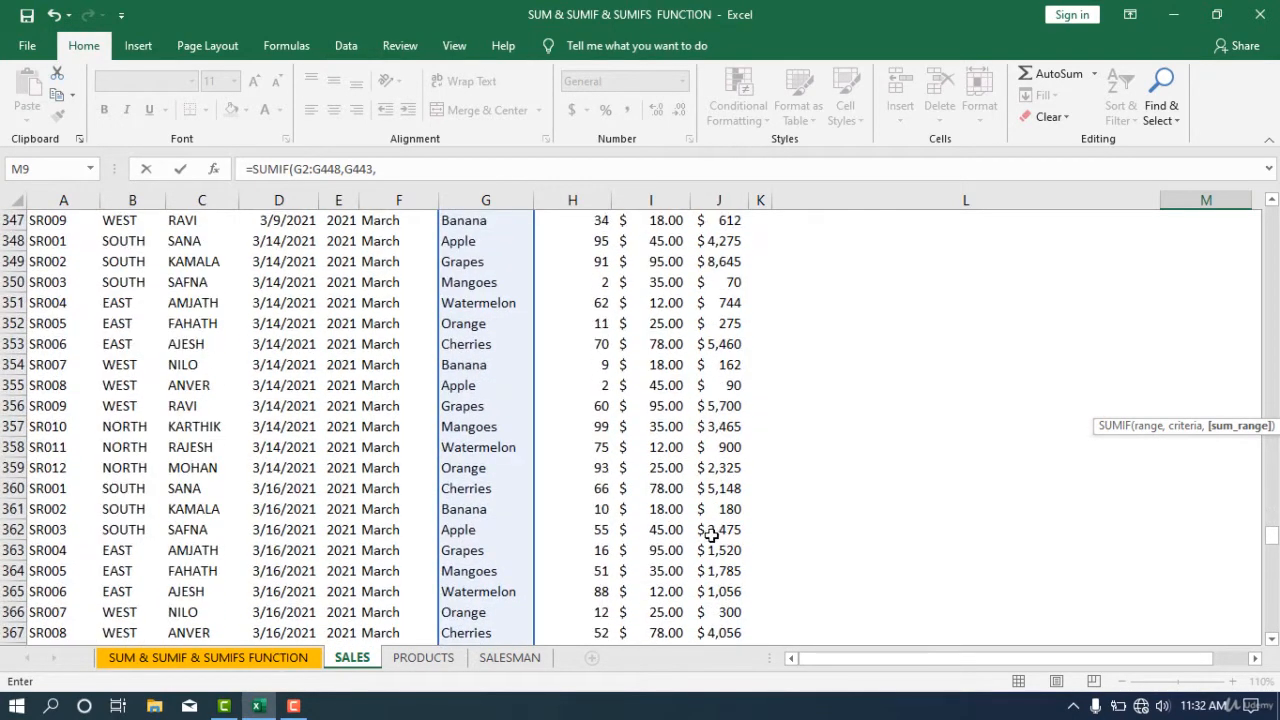
left_click(718, 550)
key("ctrl+BackSpace")
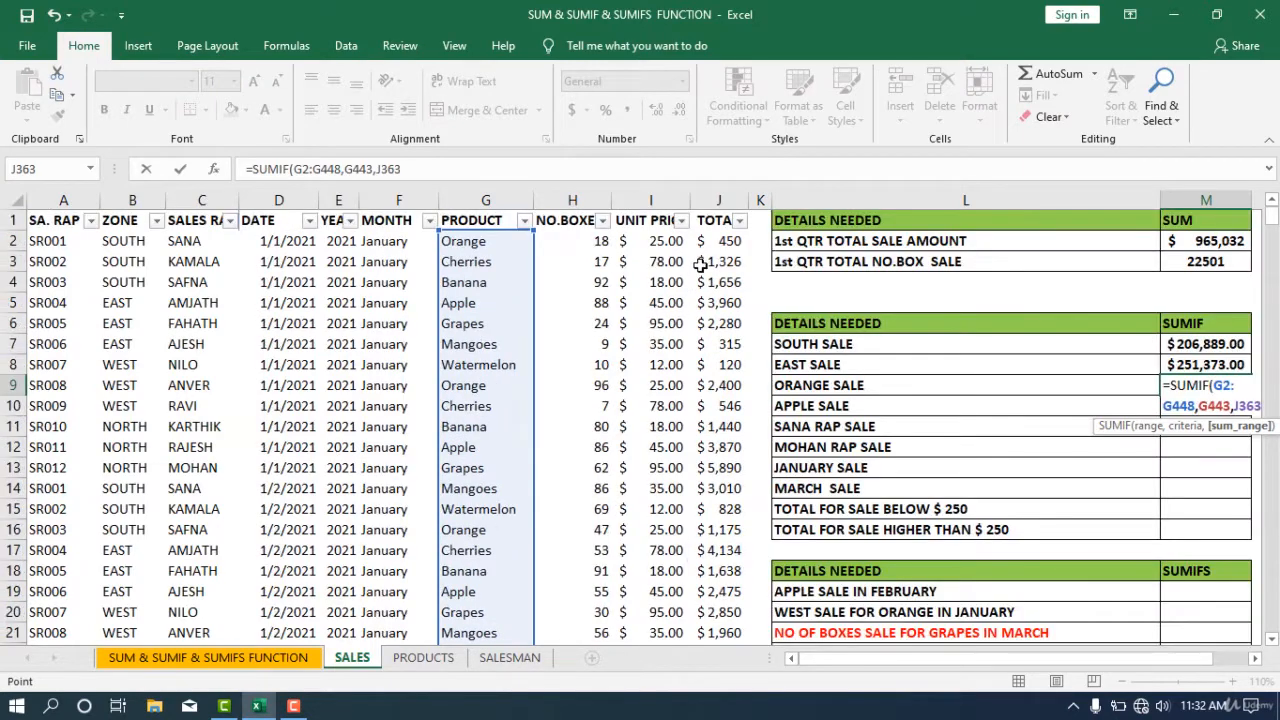
left_click(718, 242)
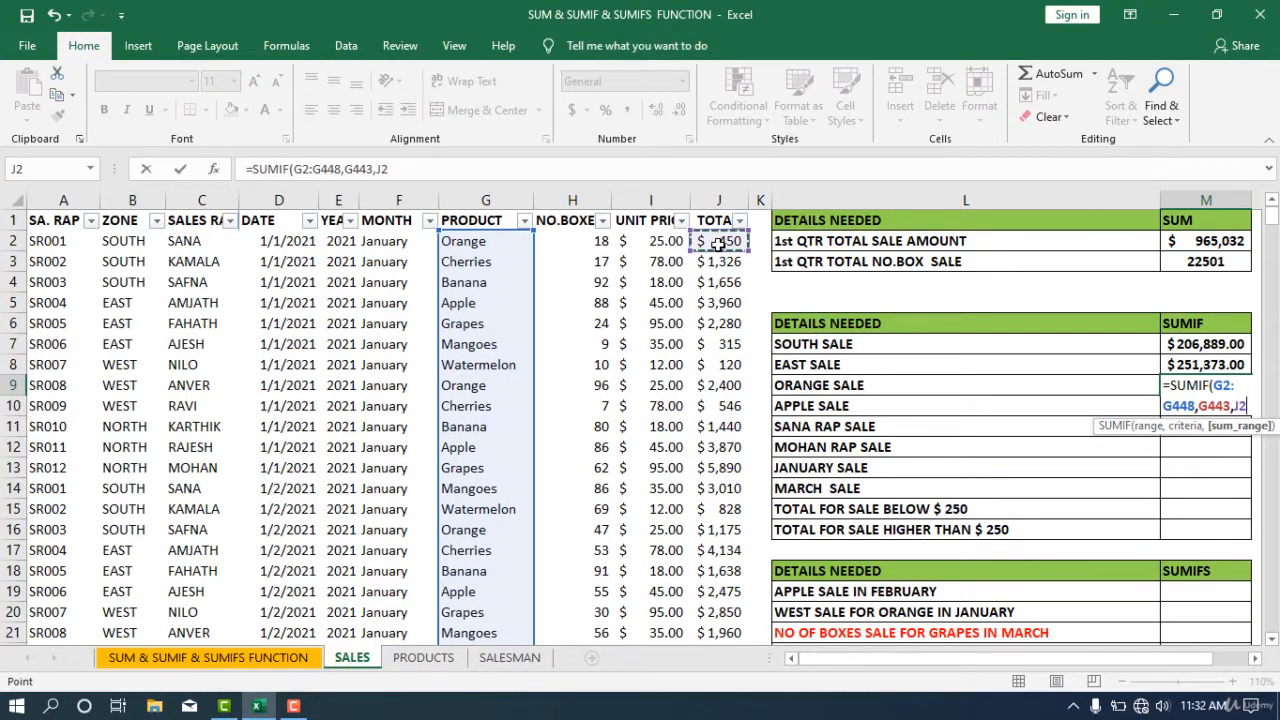
key("ctrl+shift+Down")
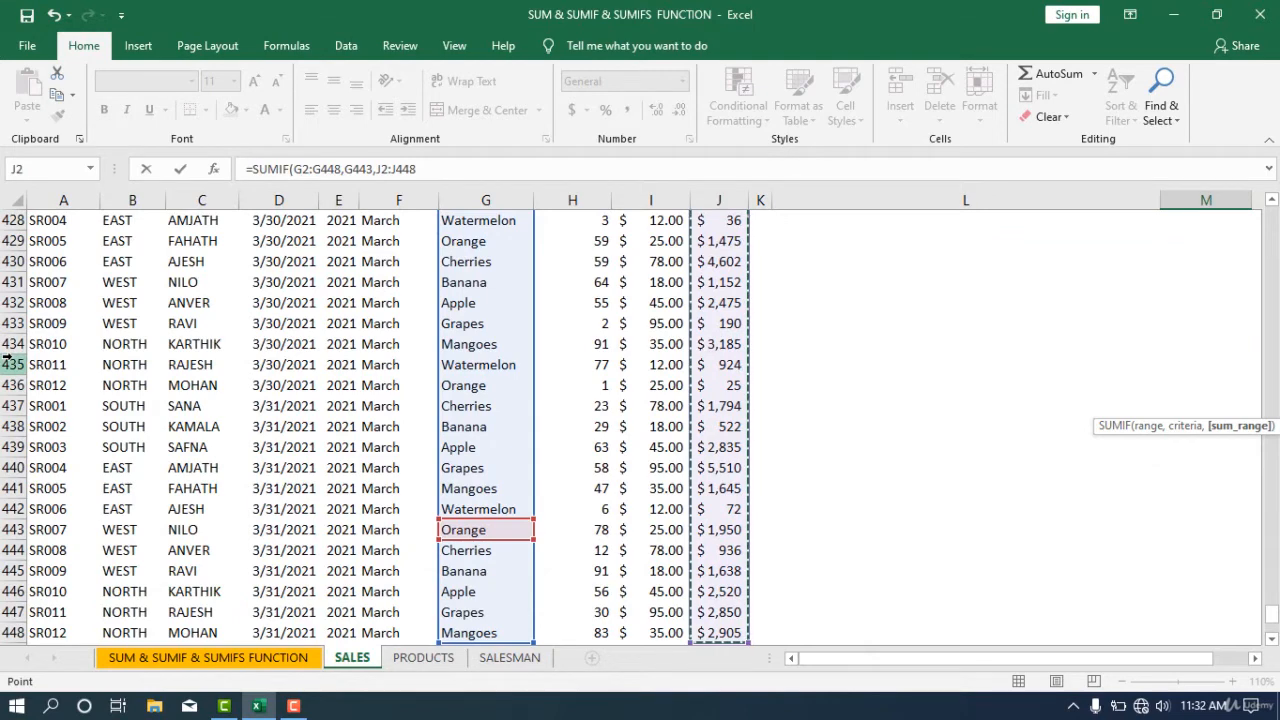
key("Escape")
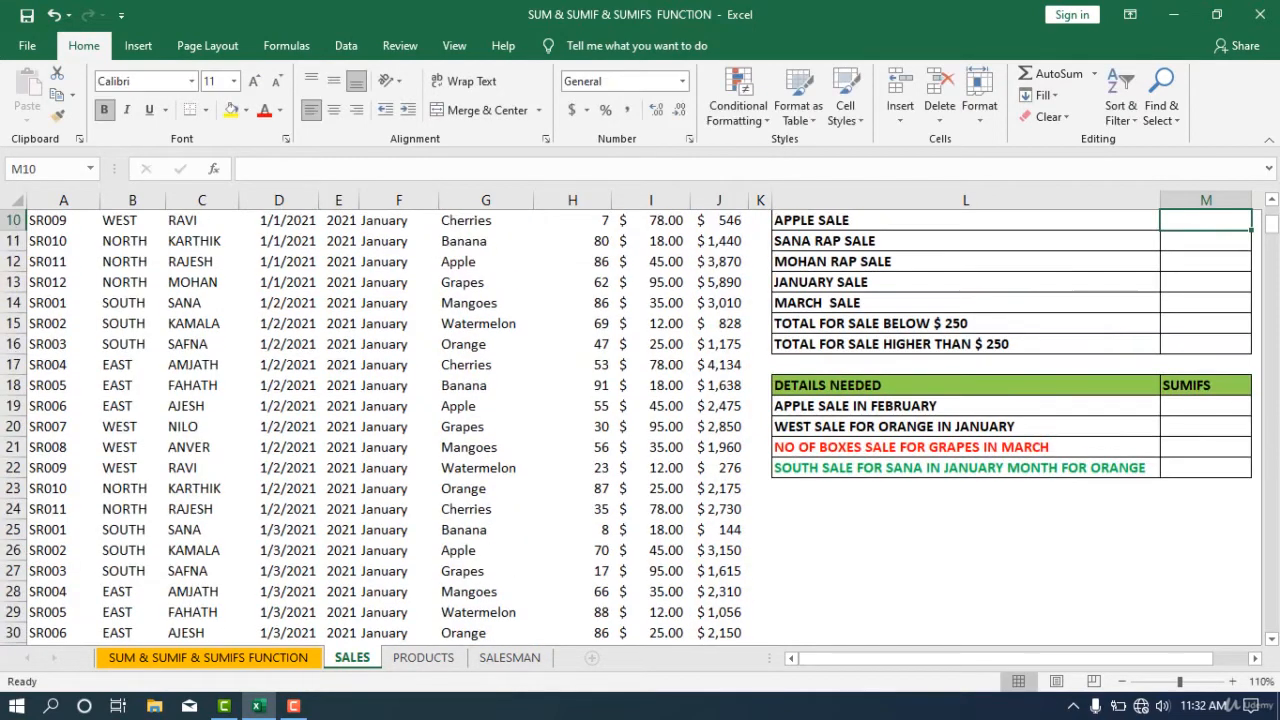
scroll(830, 485, "up", 1)
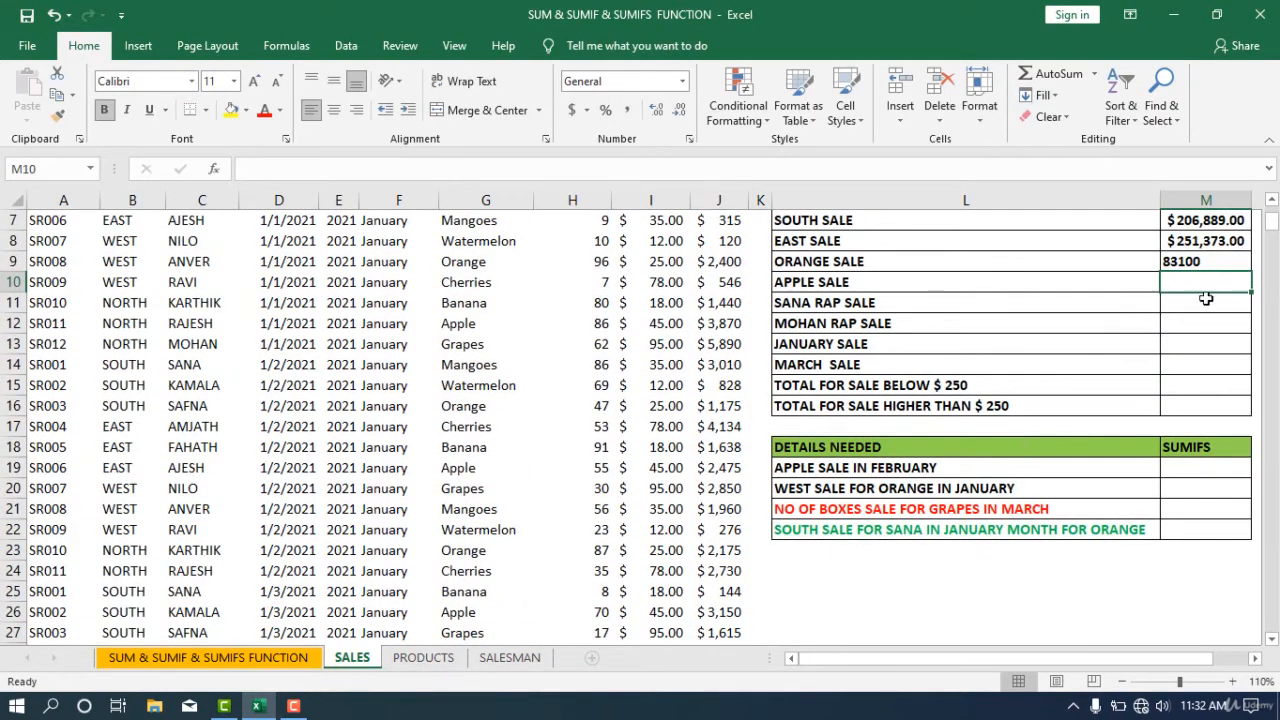
- Apply the accounting currency format to the ORANGE SALE result
left_click(1208, 263)
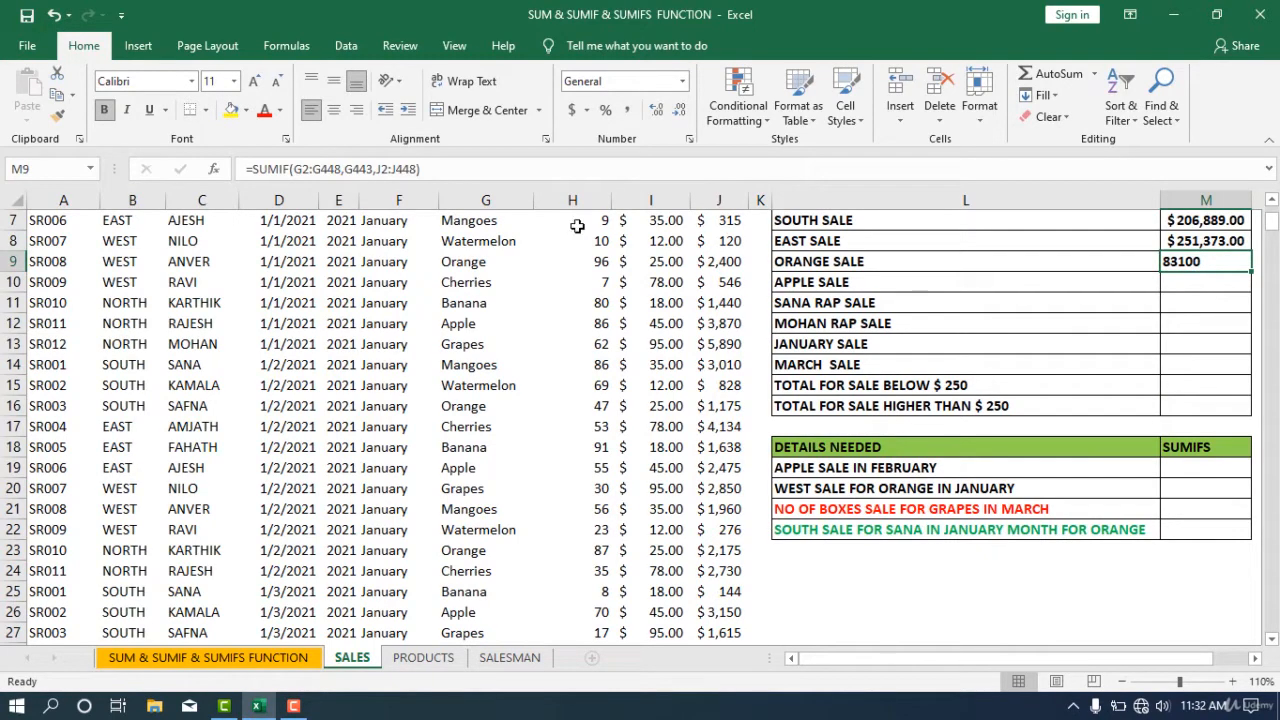
left_click(572, 110)
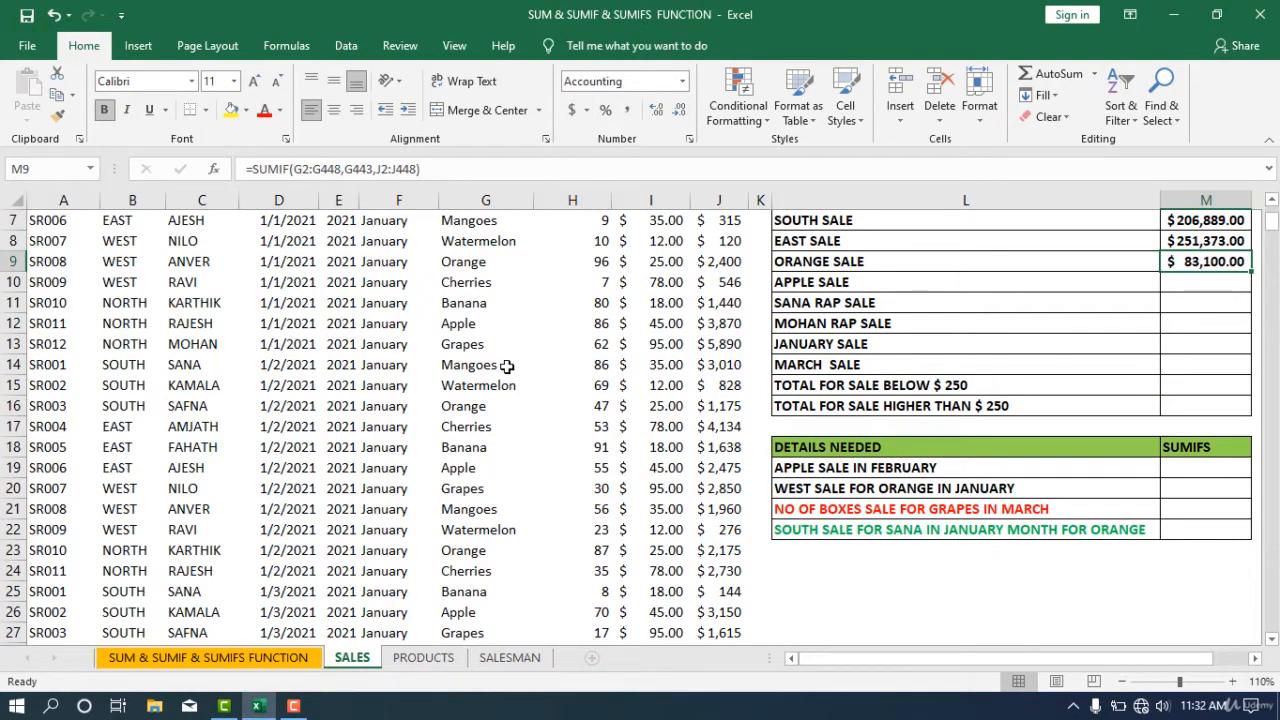
- Copy the ORANGE SALE formula text and paste it into the APPLE SALE result cell
scroll(1208, 400, "up", 2)
left_click(1208, 401)
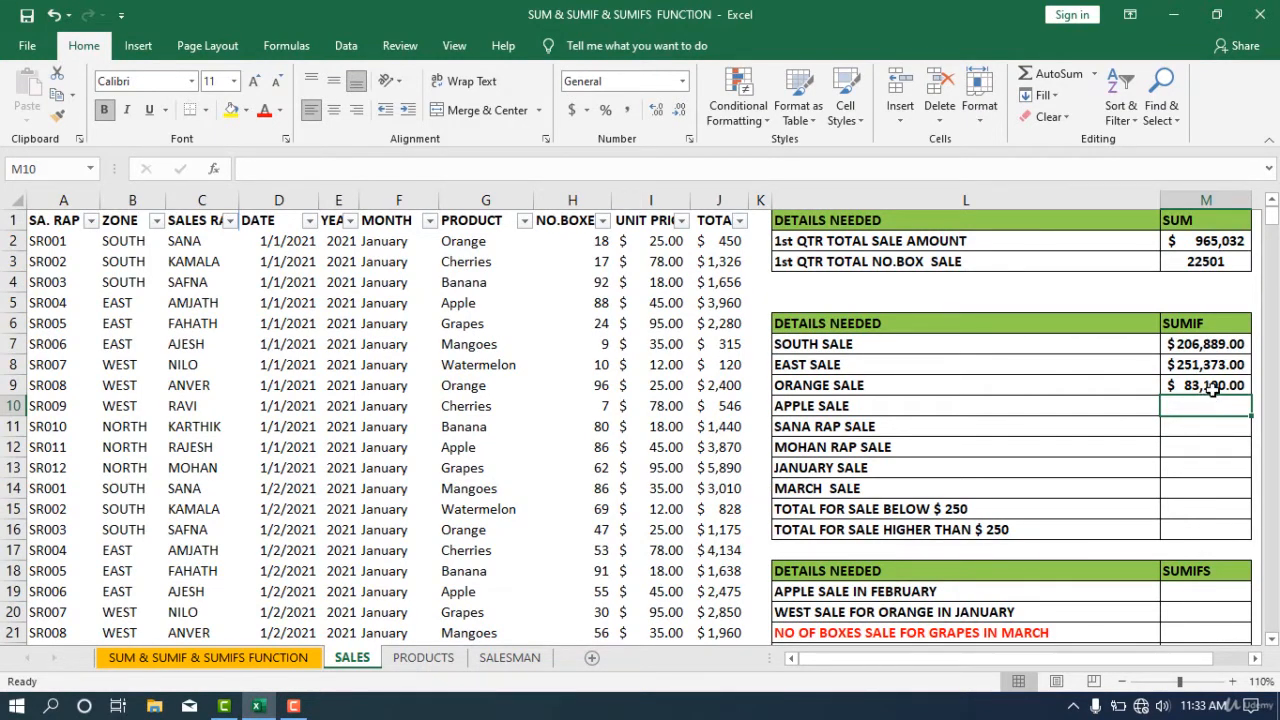
left_click(1212, 390)
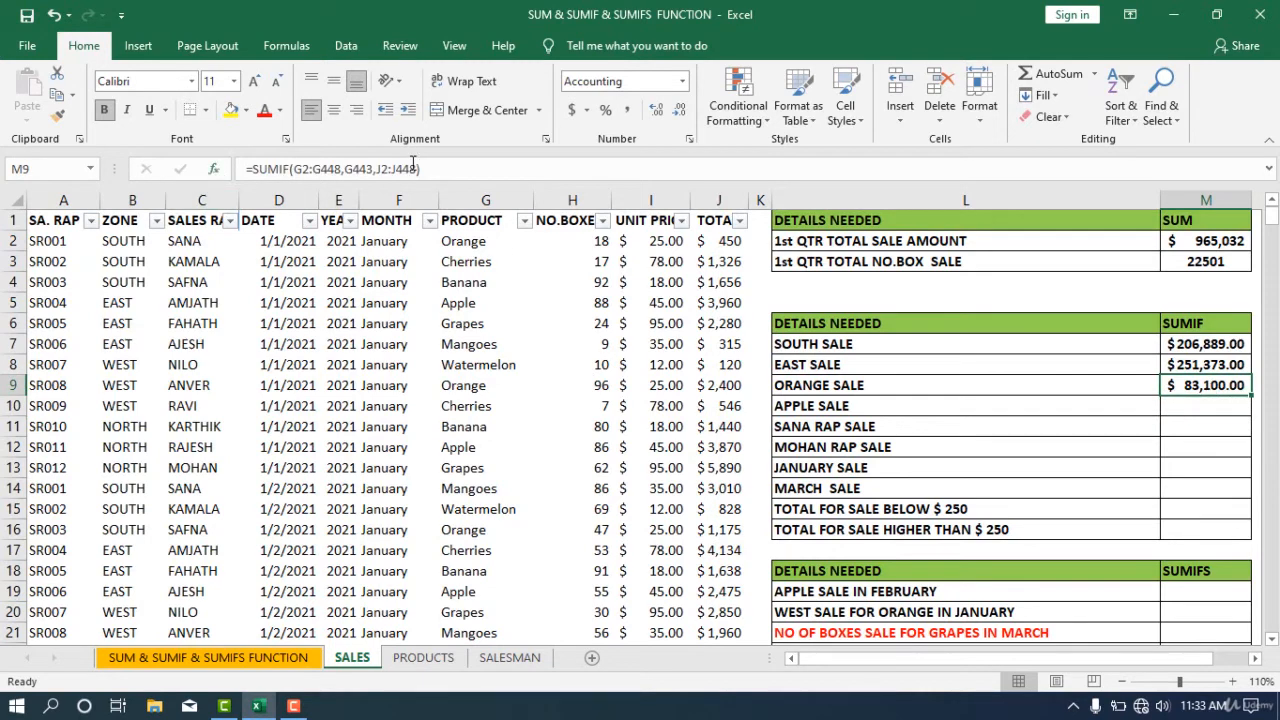
left_click_drag(431, 169, 242, 169)
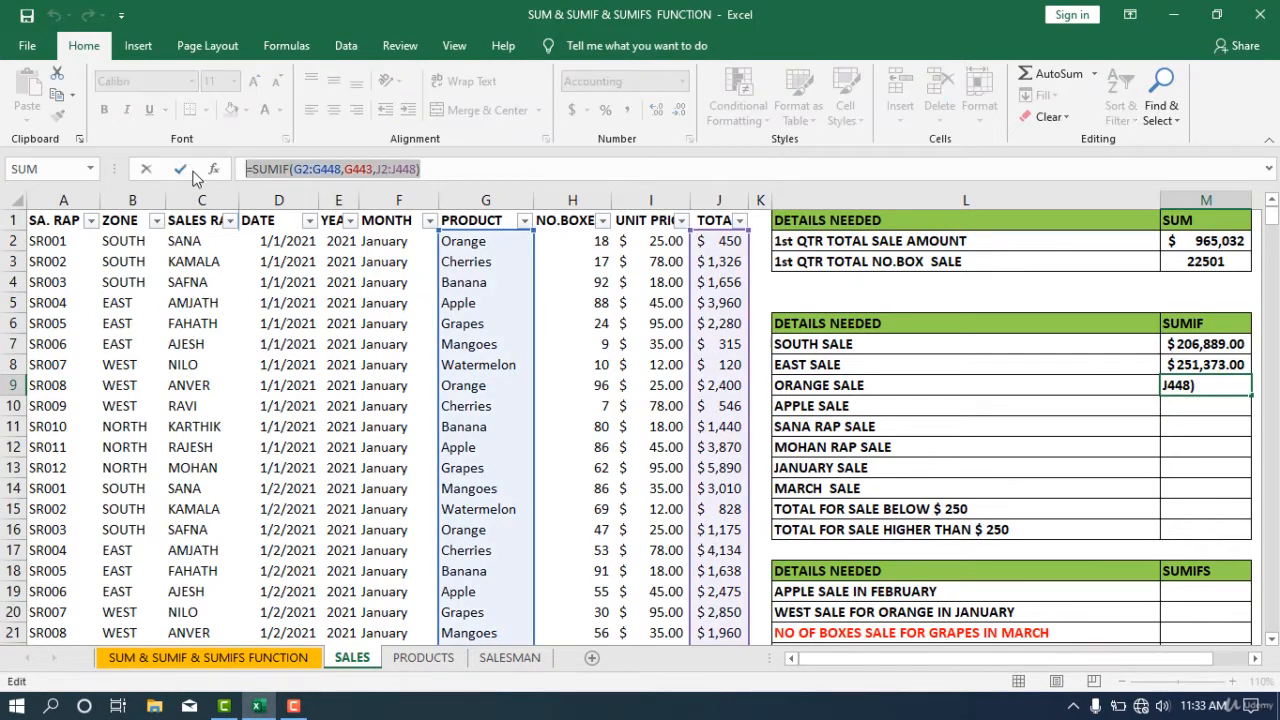
key("ctrl+c")
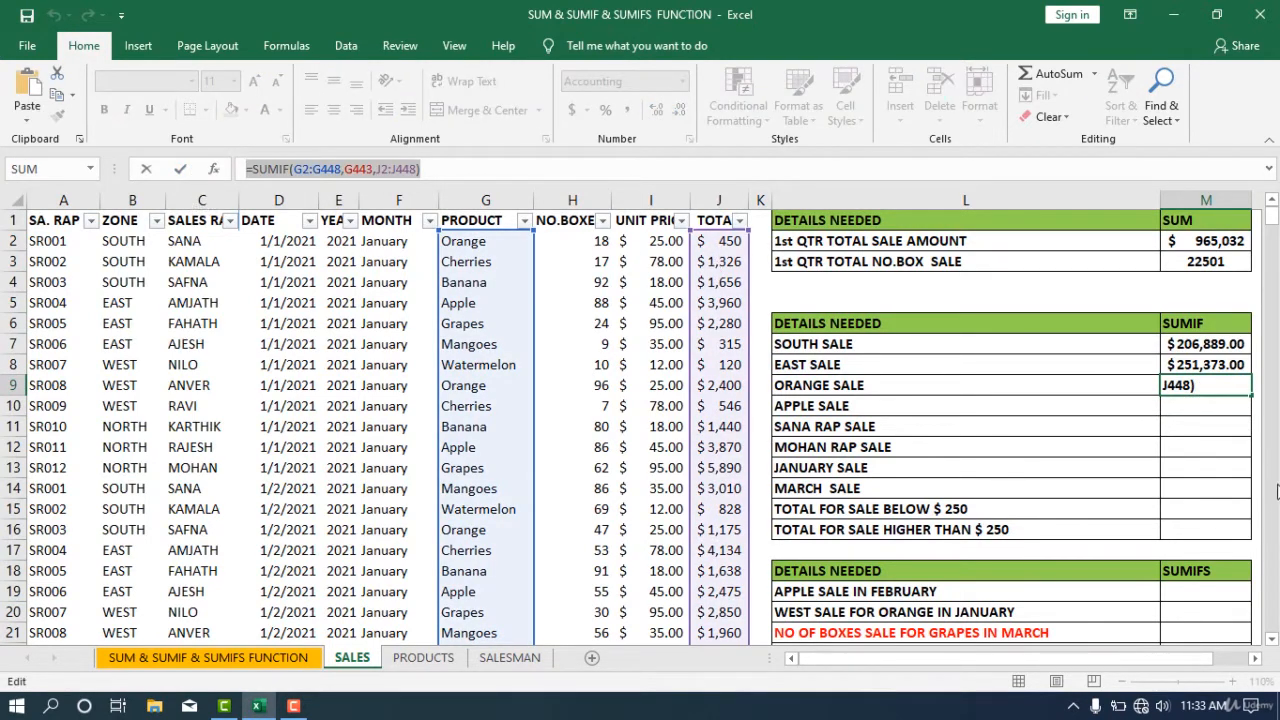
double_click(1193, 409)
key("ctrl+v")
- Replace the pasted formula's criteria with the Apple cell G5 and enter the formula
left_click(1193, 409)
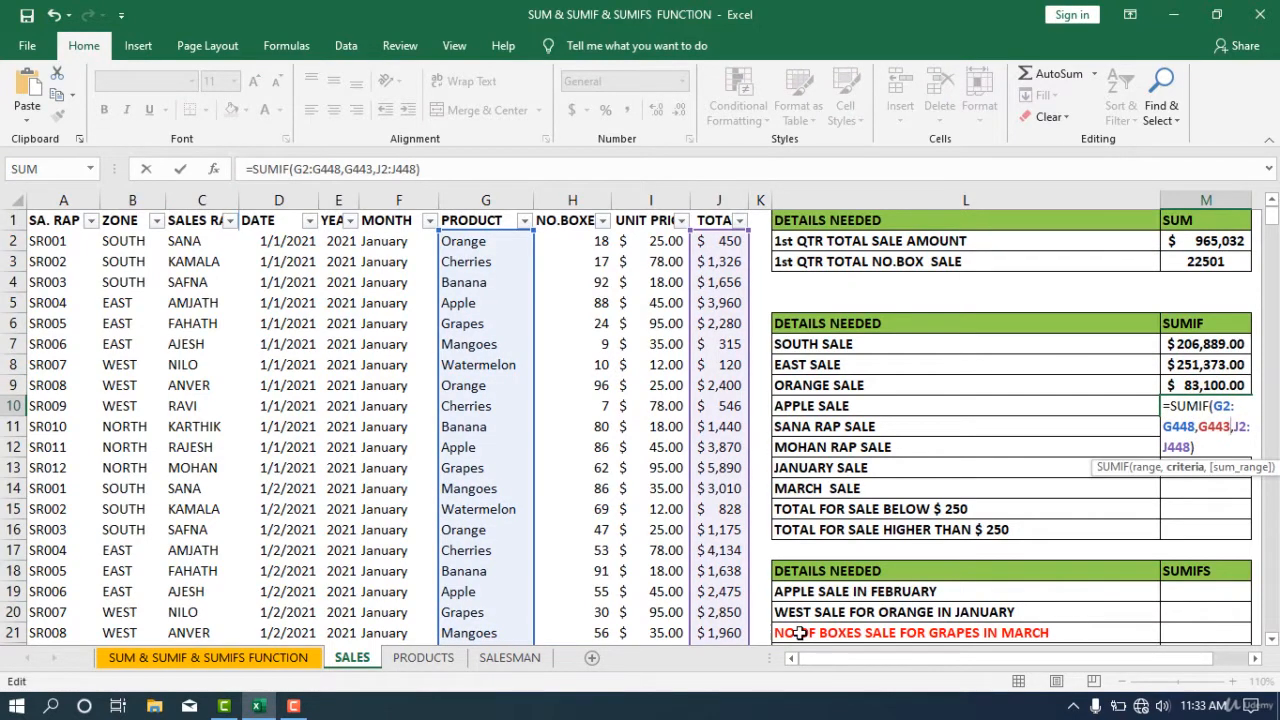
key("BackSpace")
key("BackSpace")
key("BackSpace")
key("BackSpace")
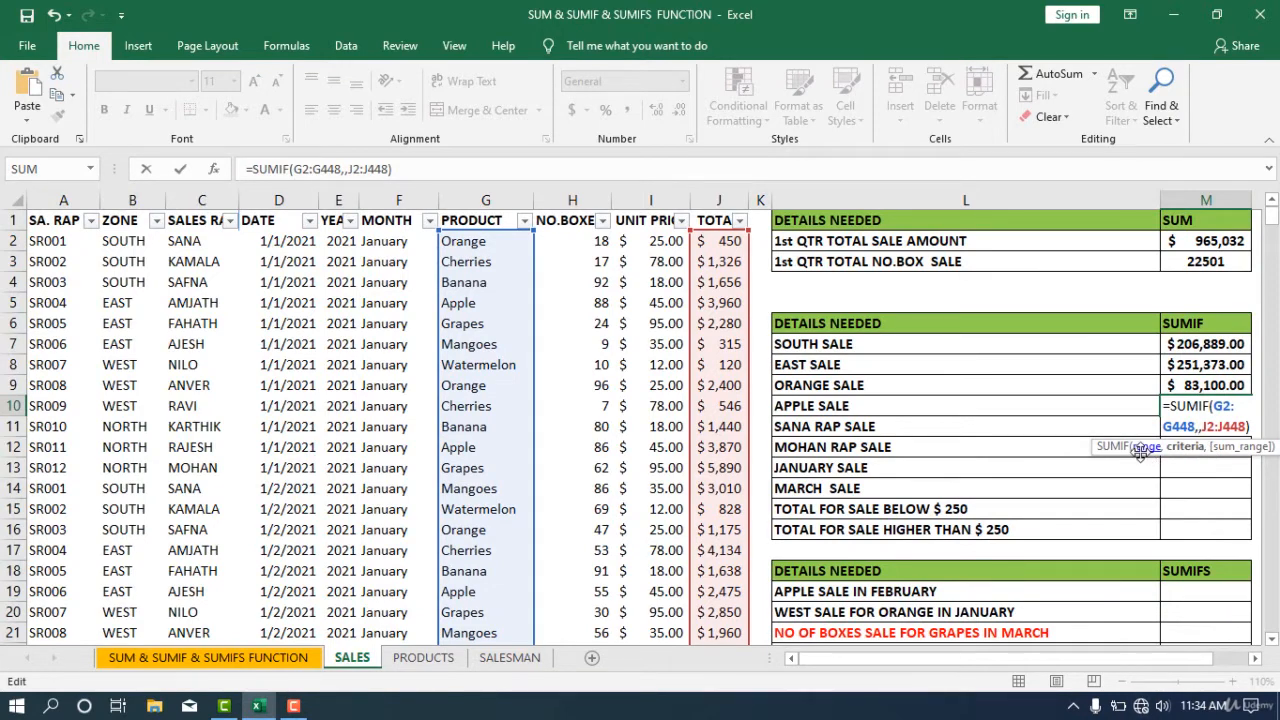
left_click(474, 322)
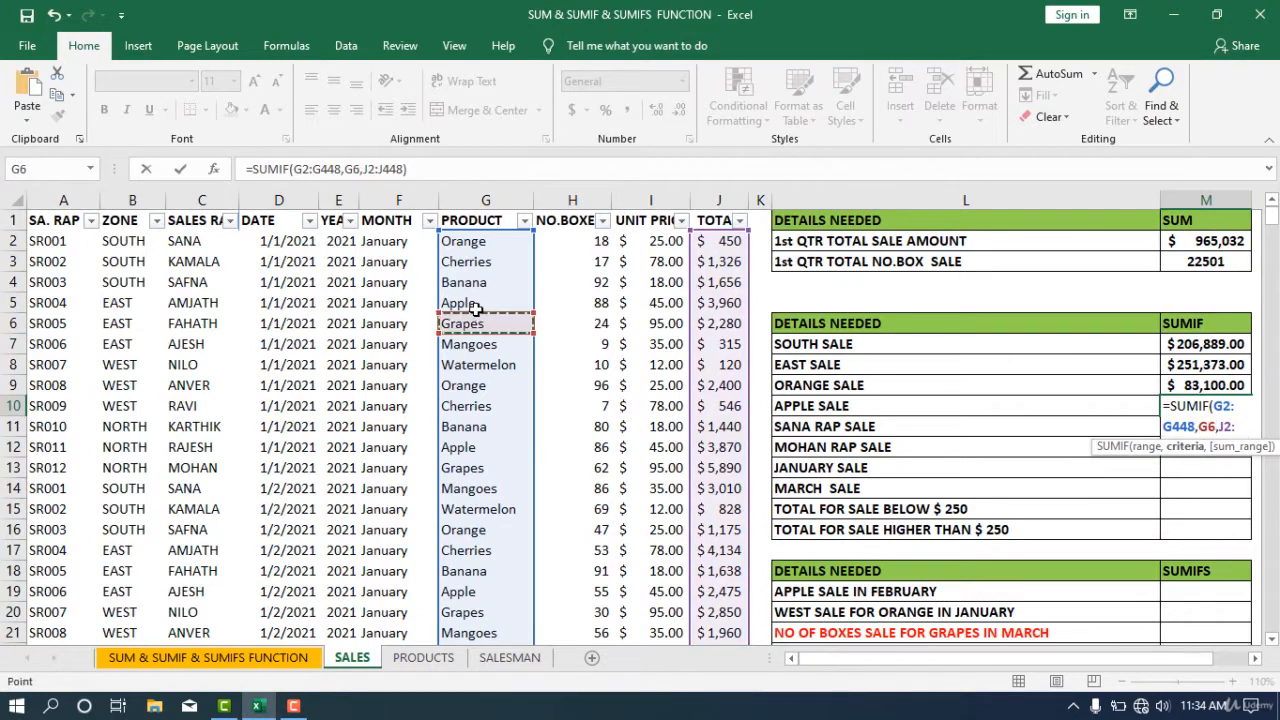
left_click(476, 308)
key("Return")
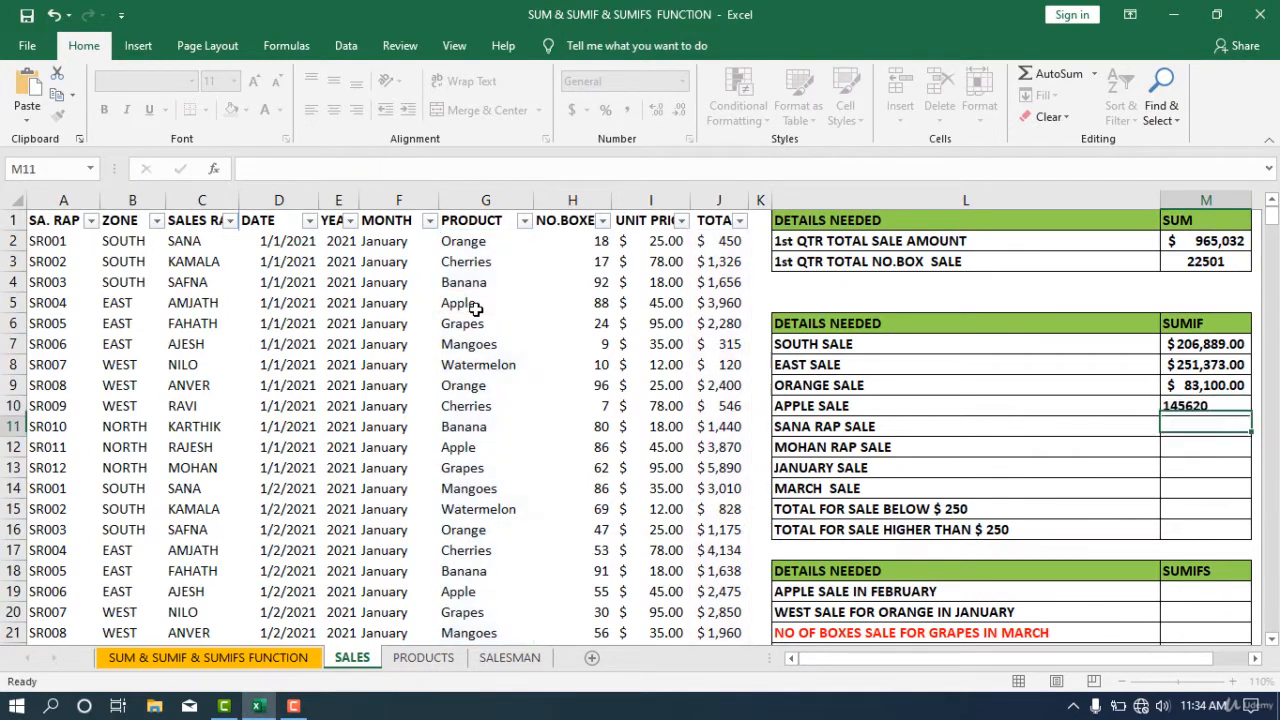
- Apply the accounting currency format to the APPLE SALE result
left_click(1212, 405)
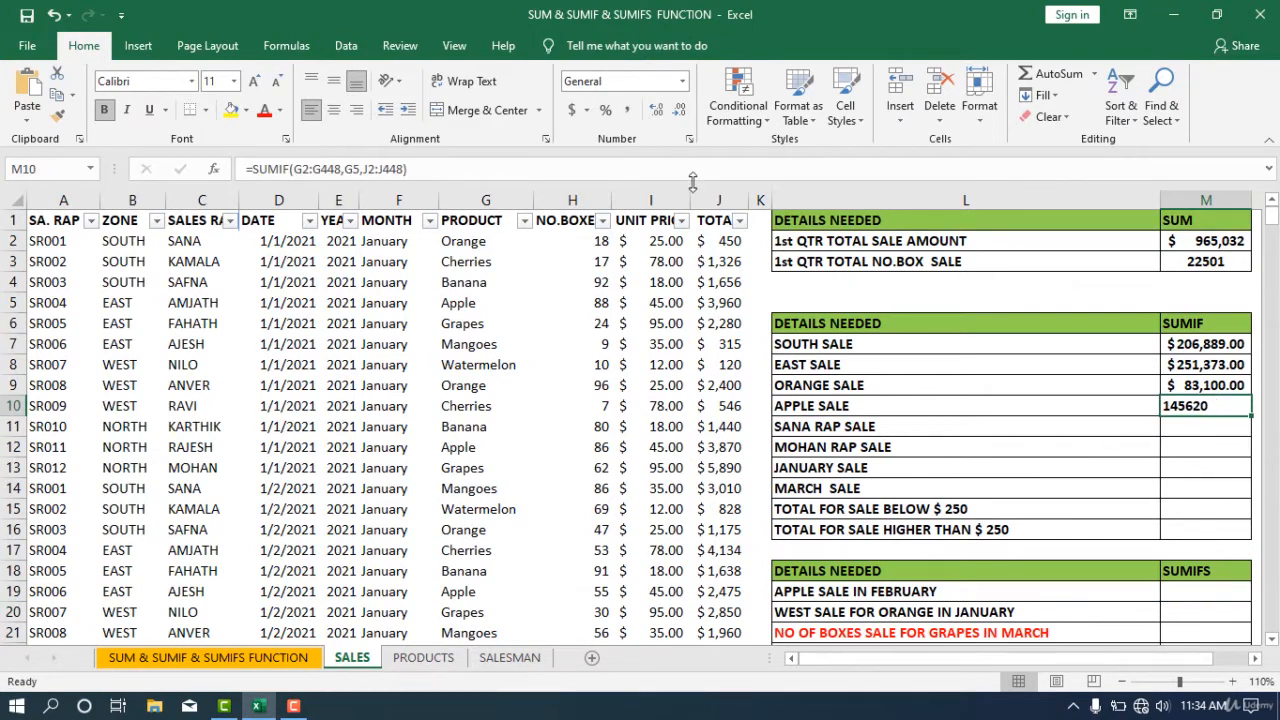
left_click(572, 110)
left_click(955, 431)
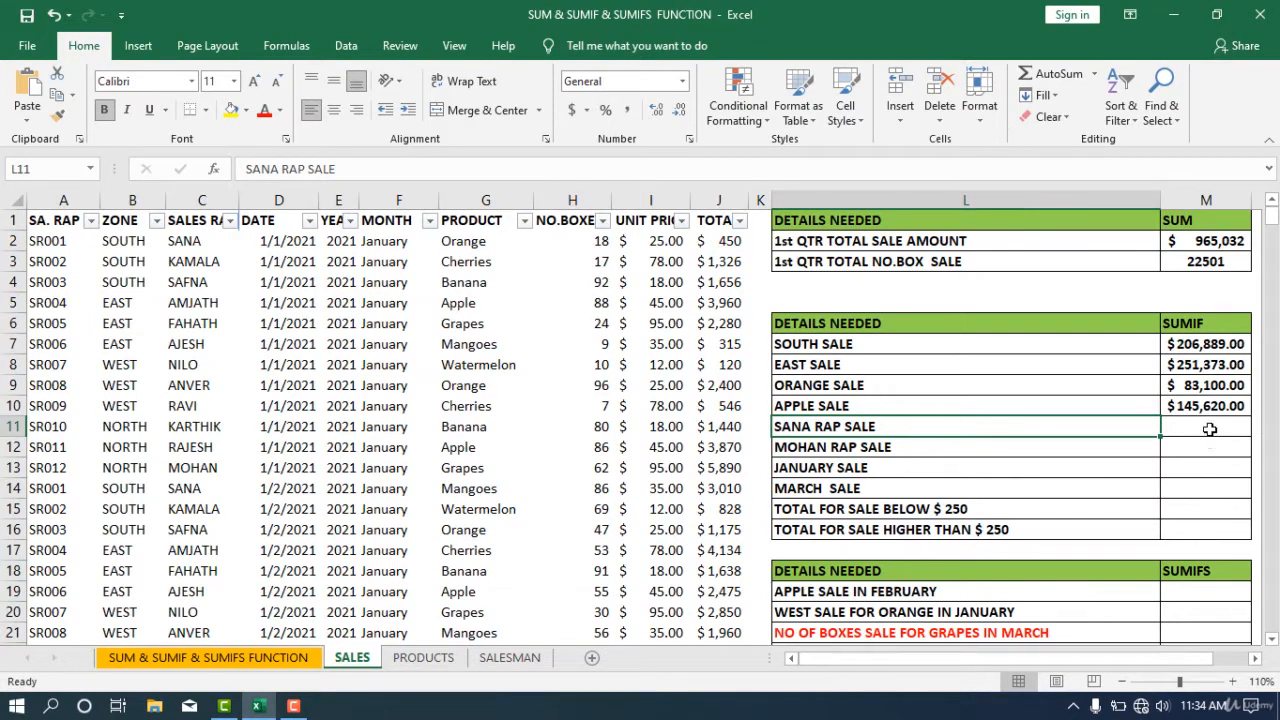
- In the SANA RAP SALE result cell, start a SUMIF formula using the sales rep column C2:C448 as the range
left_click(1208, 428)
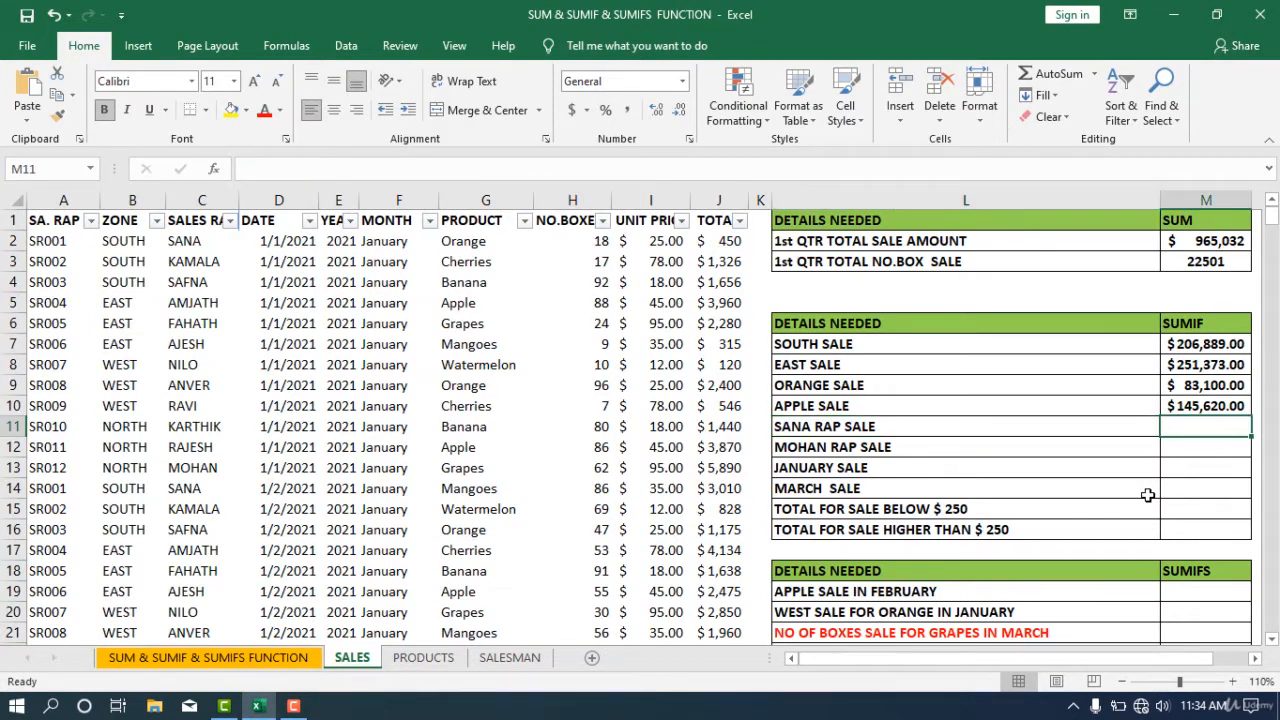
type("=")
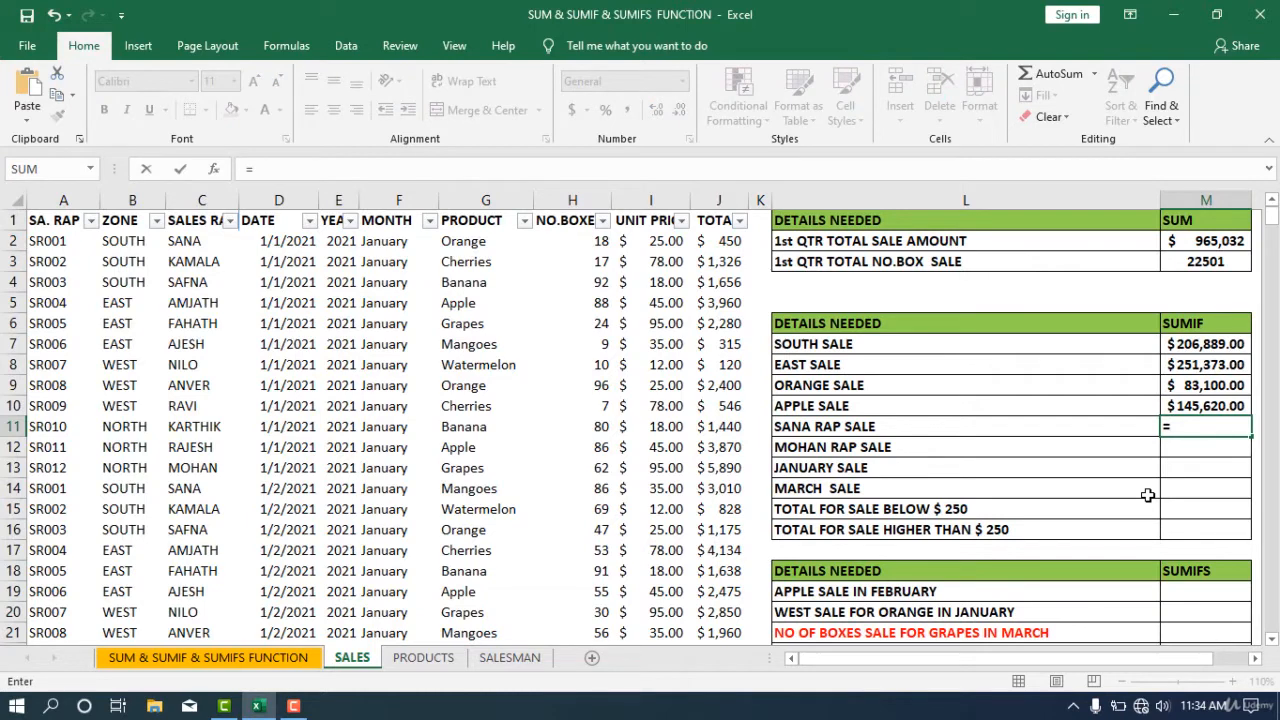
type("SUMIF")
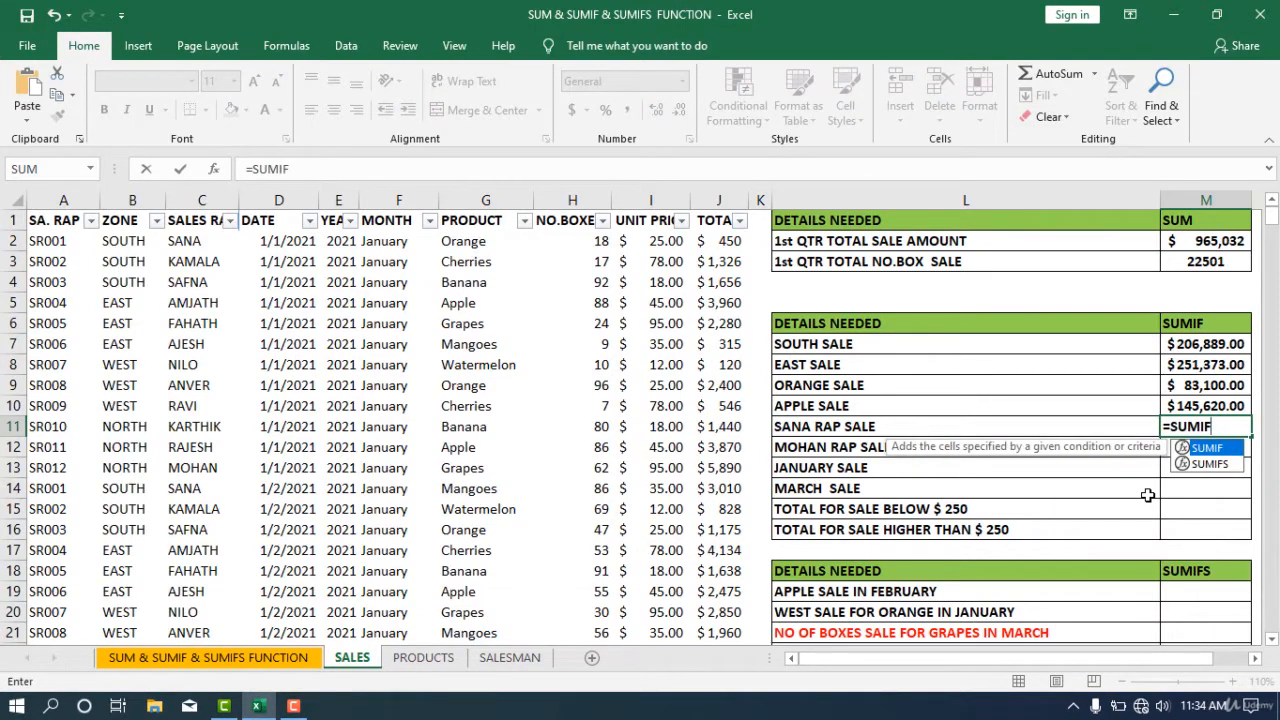
type("(")
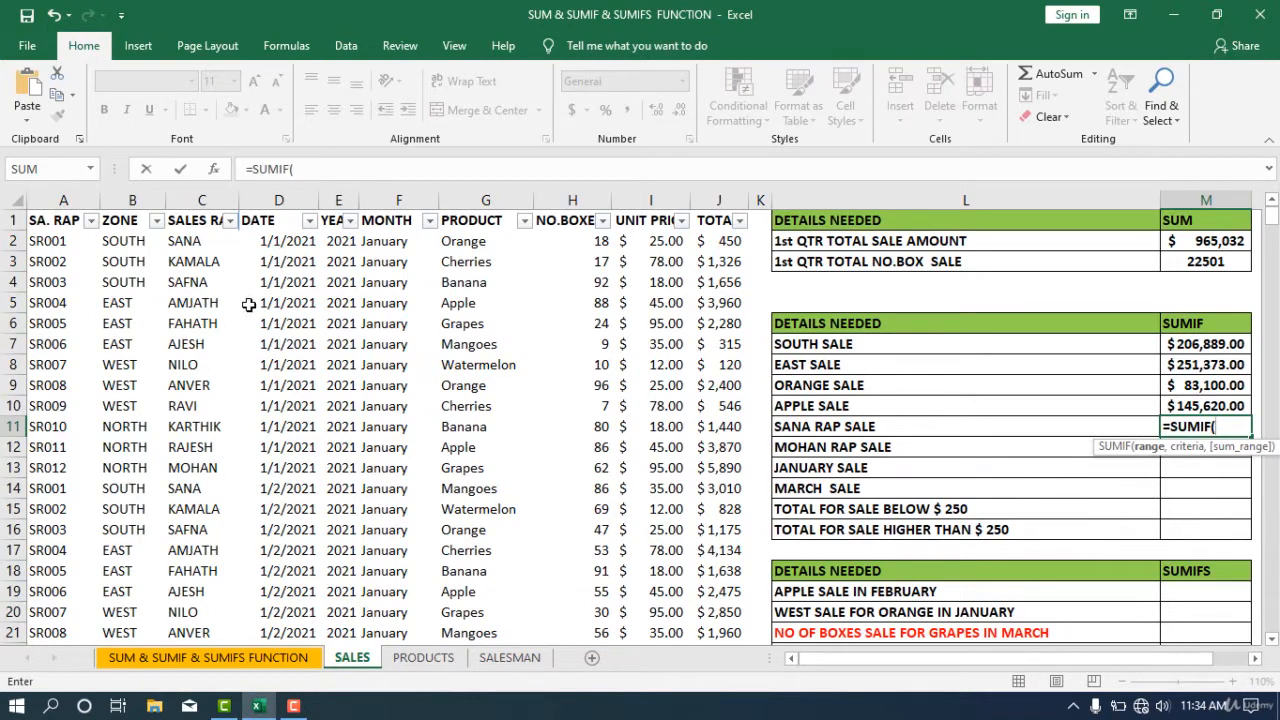
left_click(180, 238)
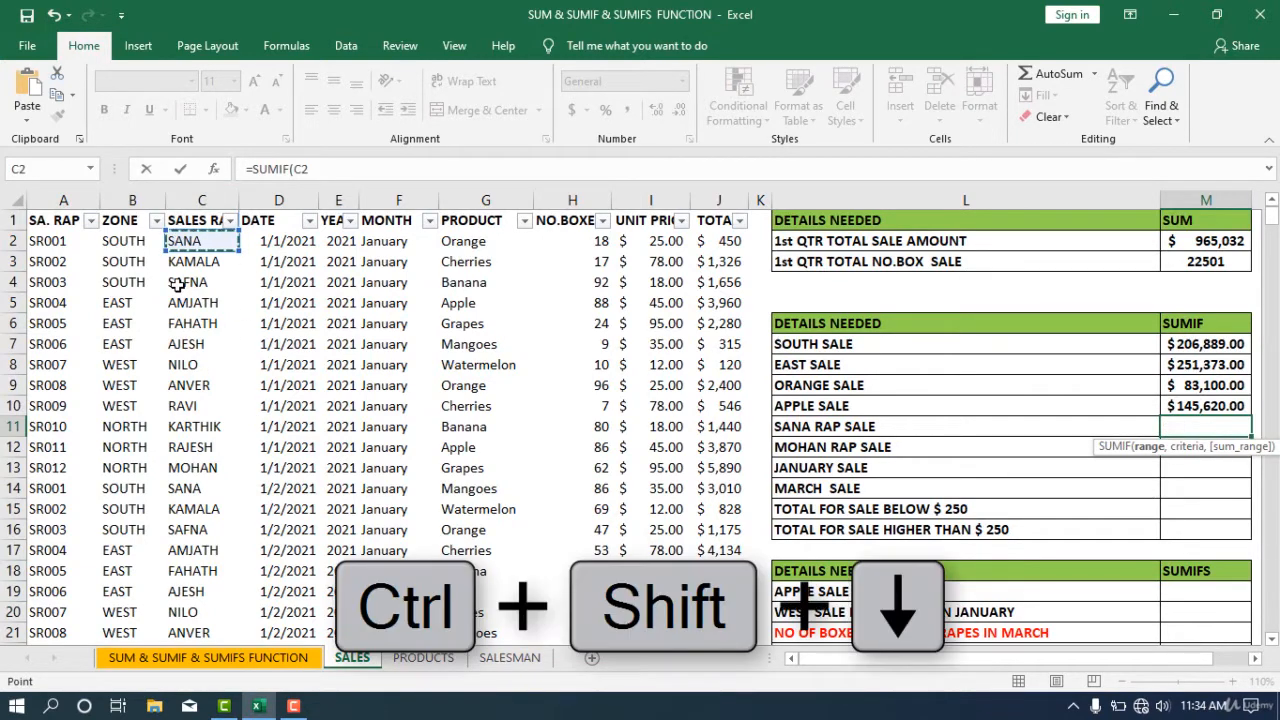
key("ctrl+shift+Down")
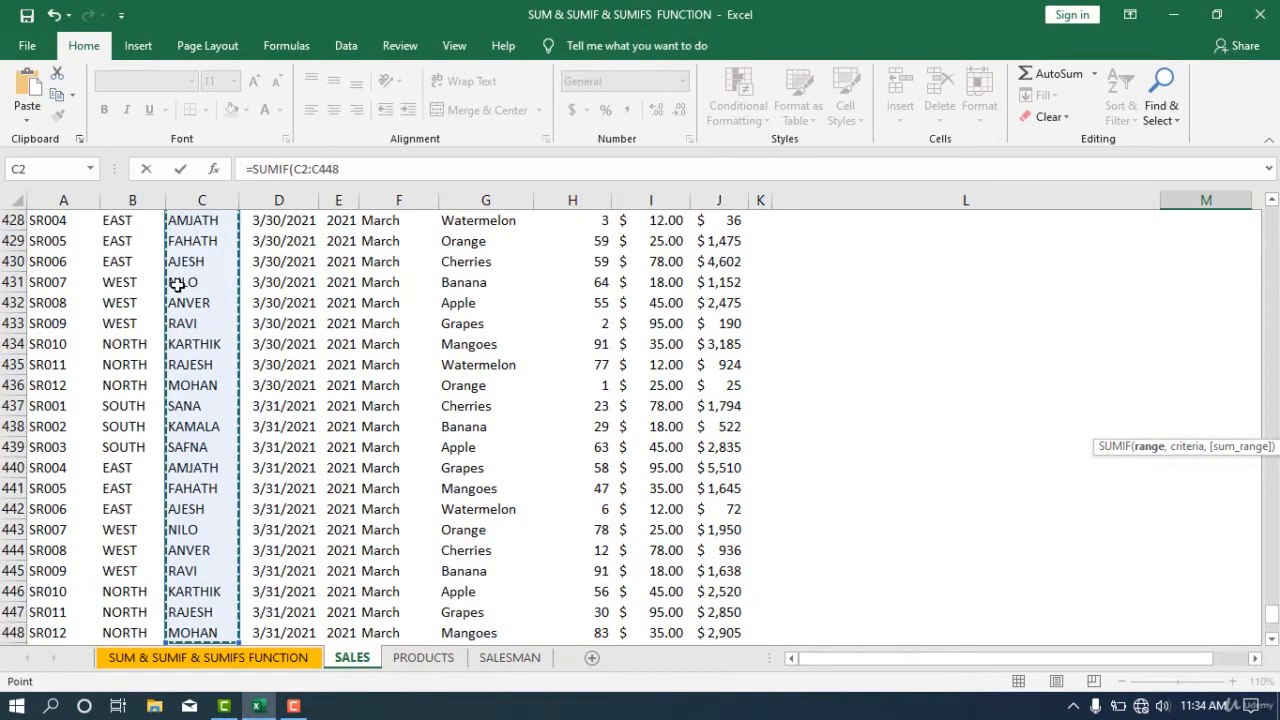
type(",")
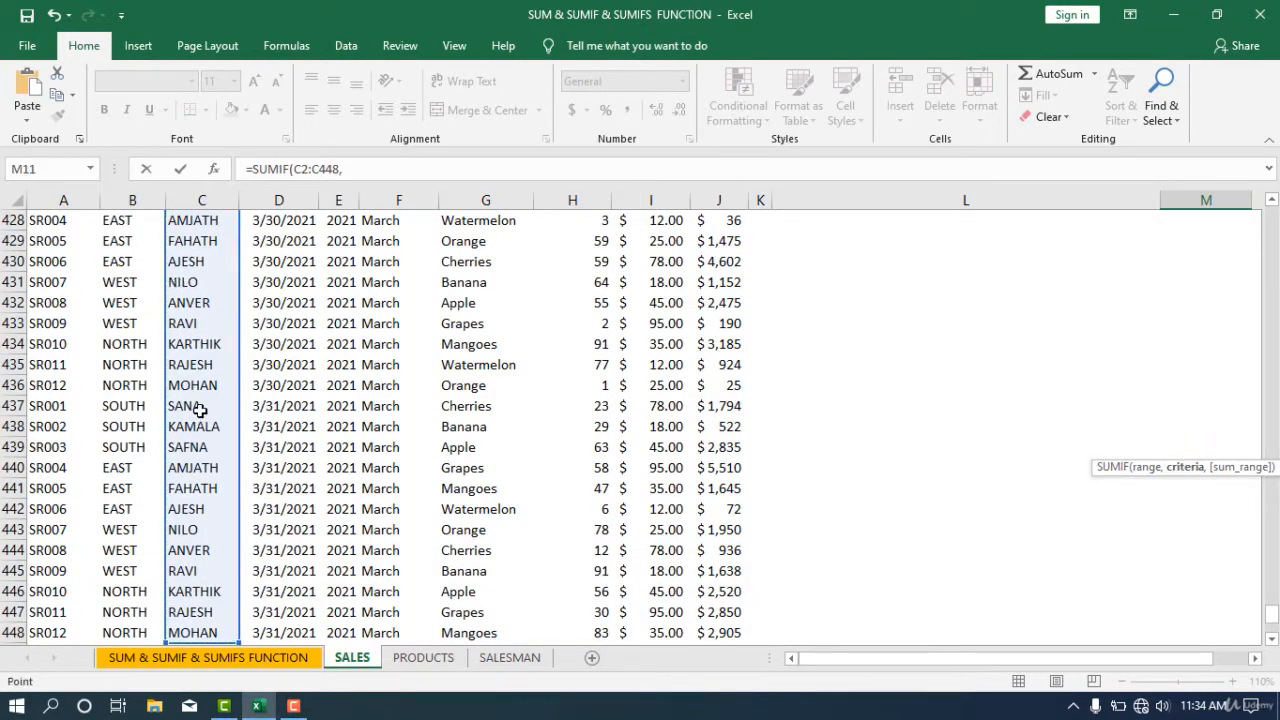
- Set a SANA cell, C437, as the criteria and J2:J448 as the sum range, then enter the formula
left_click(196, 408)
type(",")
left_click_drag(718, 529, 712, 245)
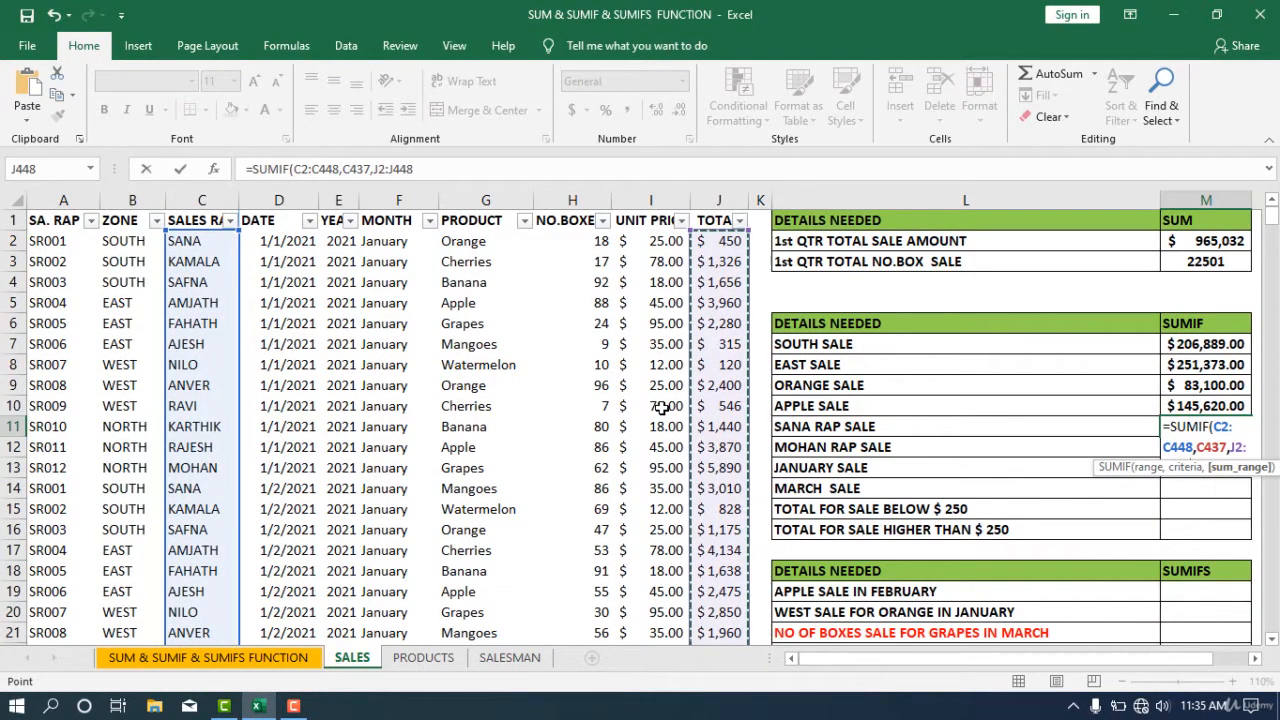
key("Return")
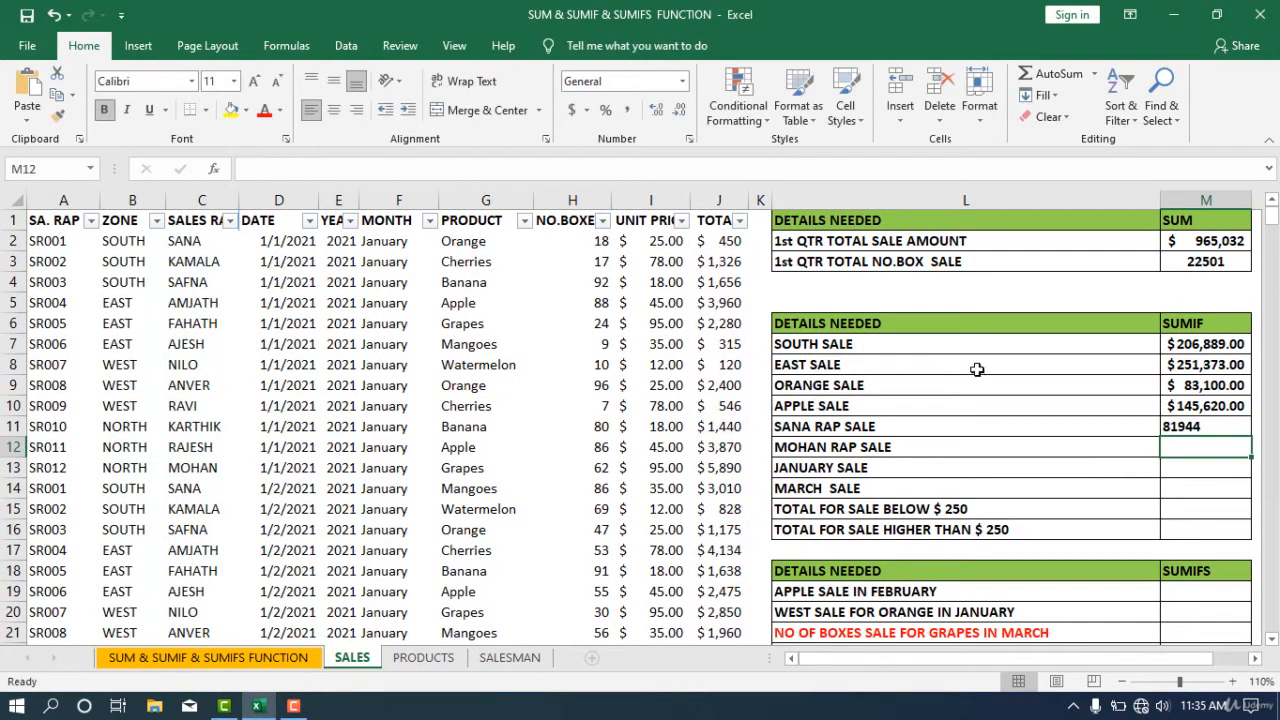
- Apply the accounting currency format to the SANA RAP SALE result
left_click(1164, 430)
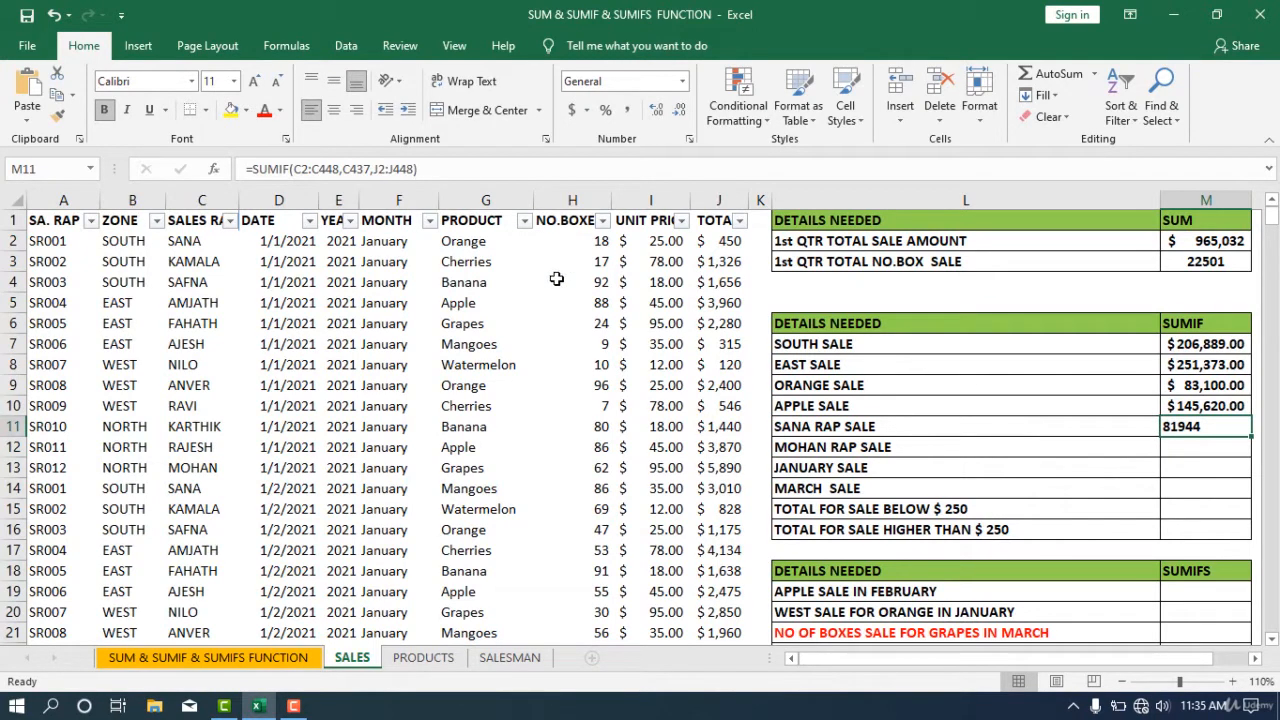
left_click(573, 112)
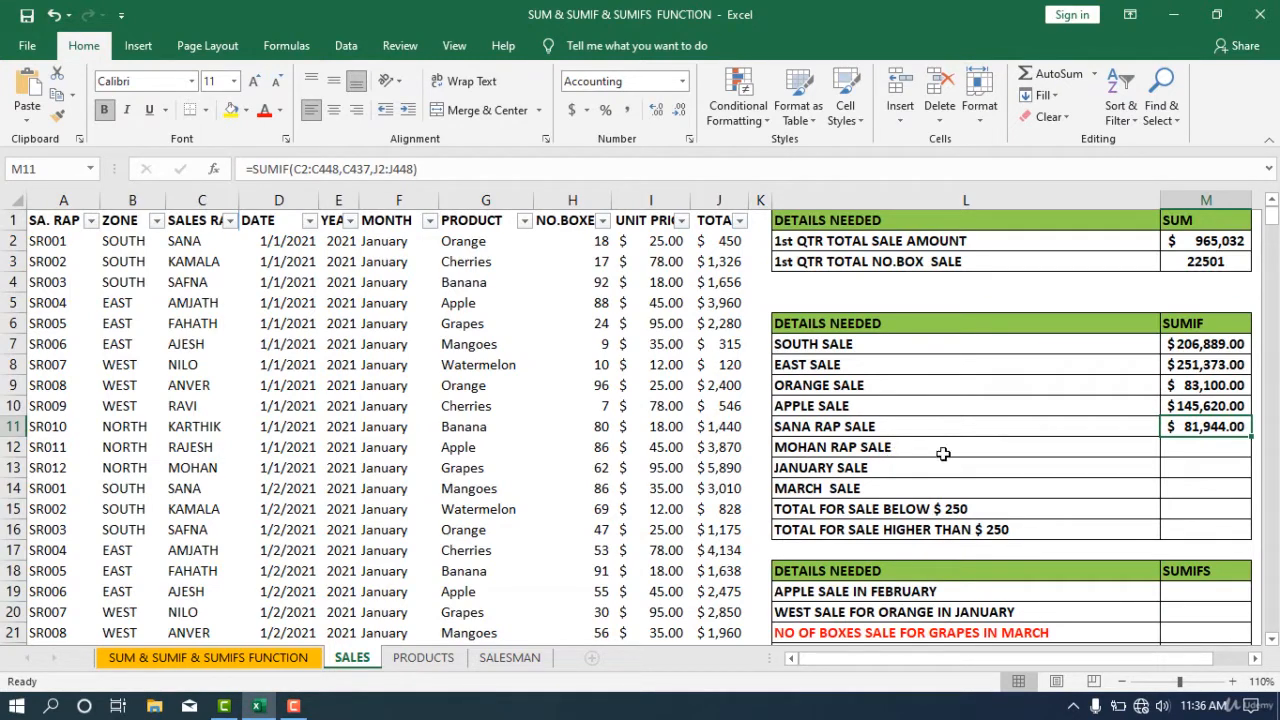
- Copy the SANA RAP SALE formula and paste it into the MOHAN RAP SALE result cell
key("F2")
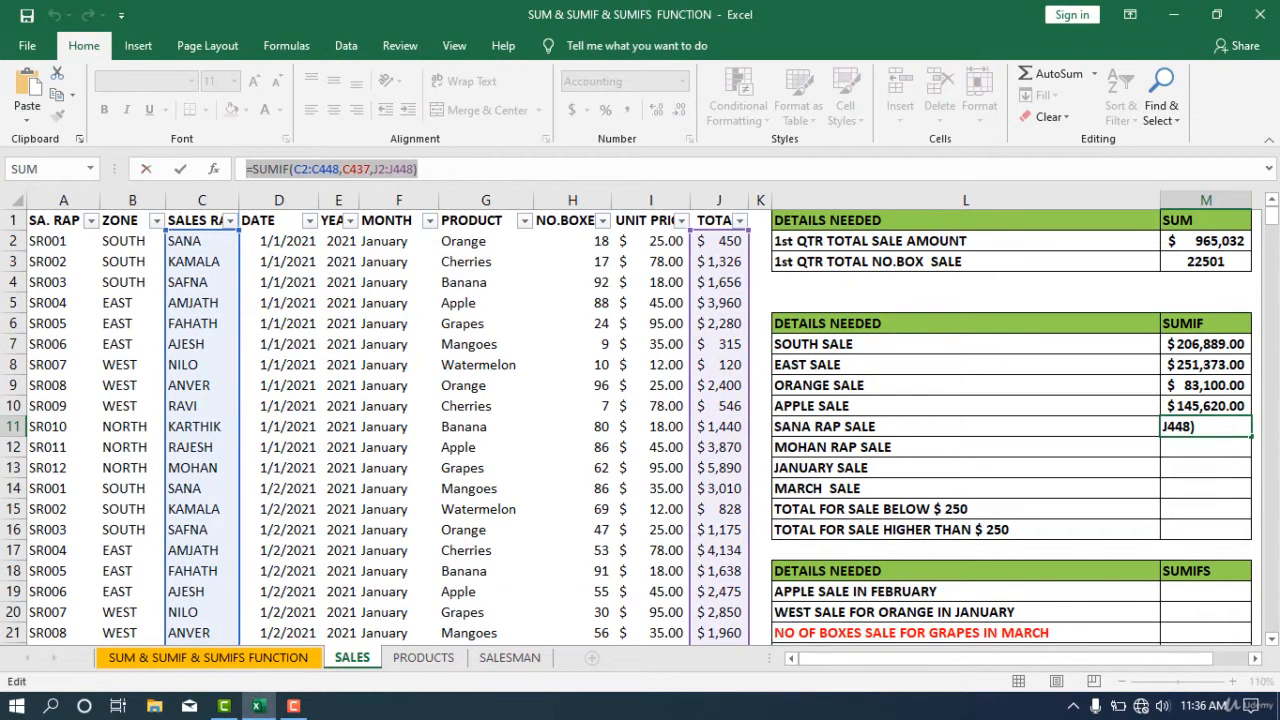
key("ctrl+Return")
double_click(1215, 451)
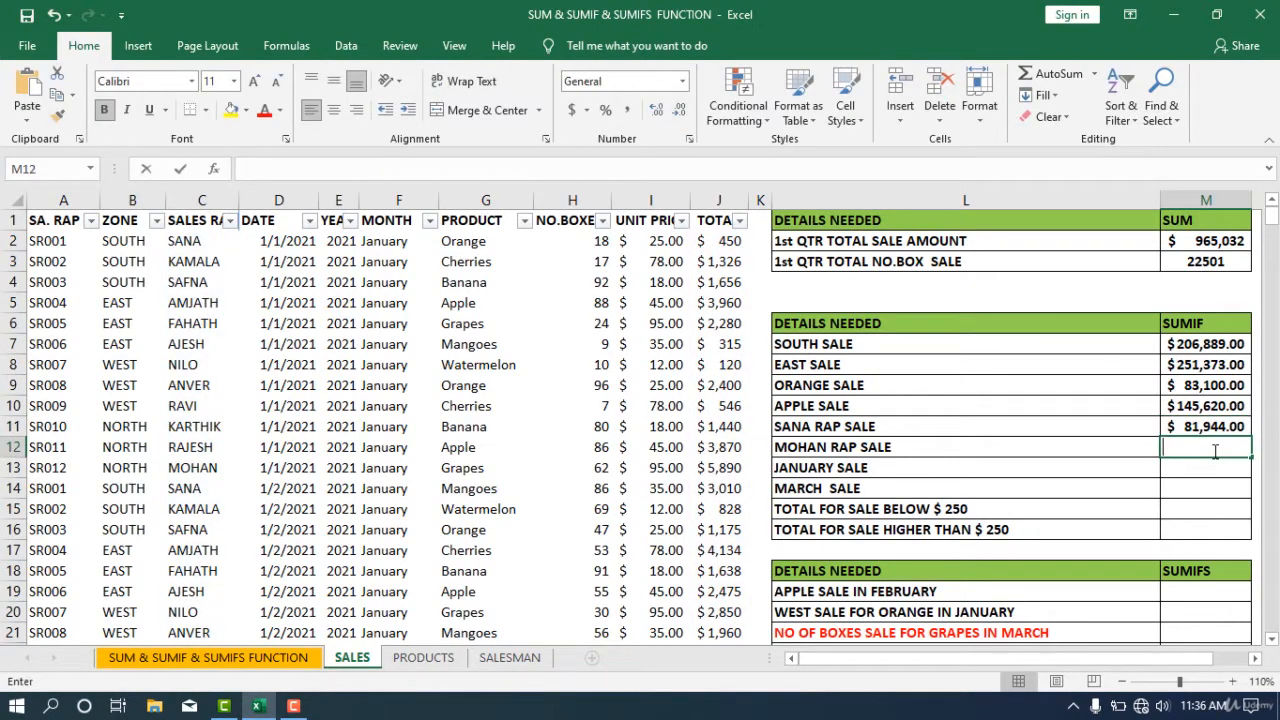
key("ctrl+v")
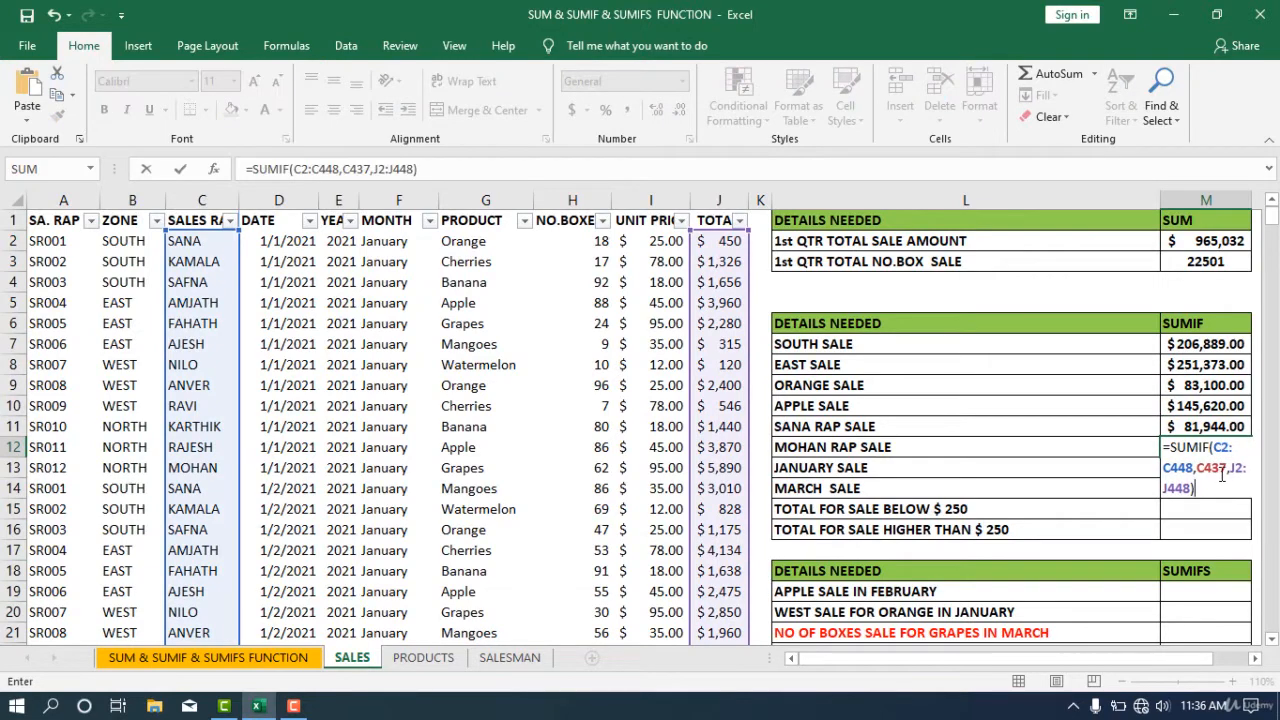
- Replace the pasted formula's criteria with the MOHAN cell C13 and enter the formula
left_click(1222, 470)
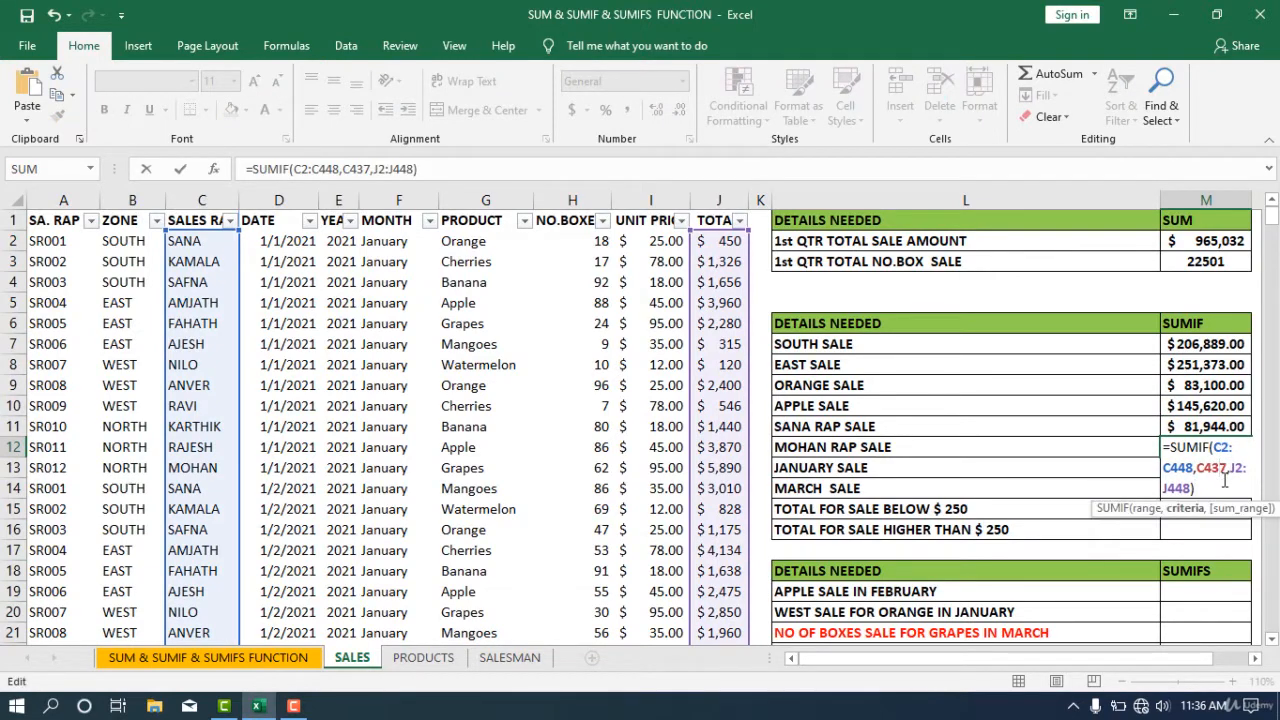
key("Delete")
key("BackSpace")
key("BackSpace")
key("BackSpace")
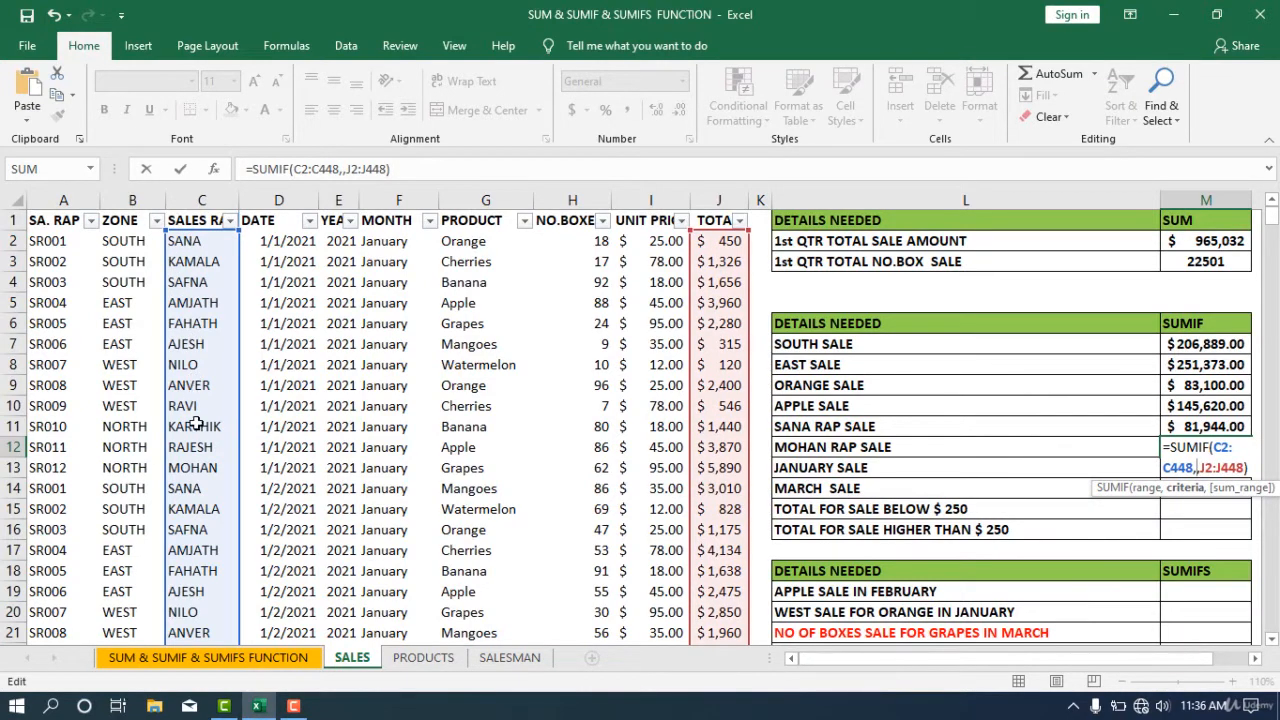
left_click(197, 466)
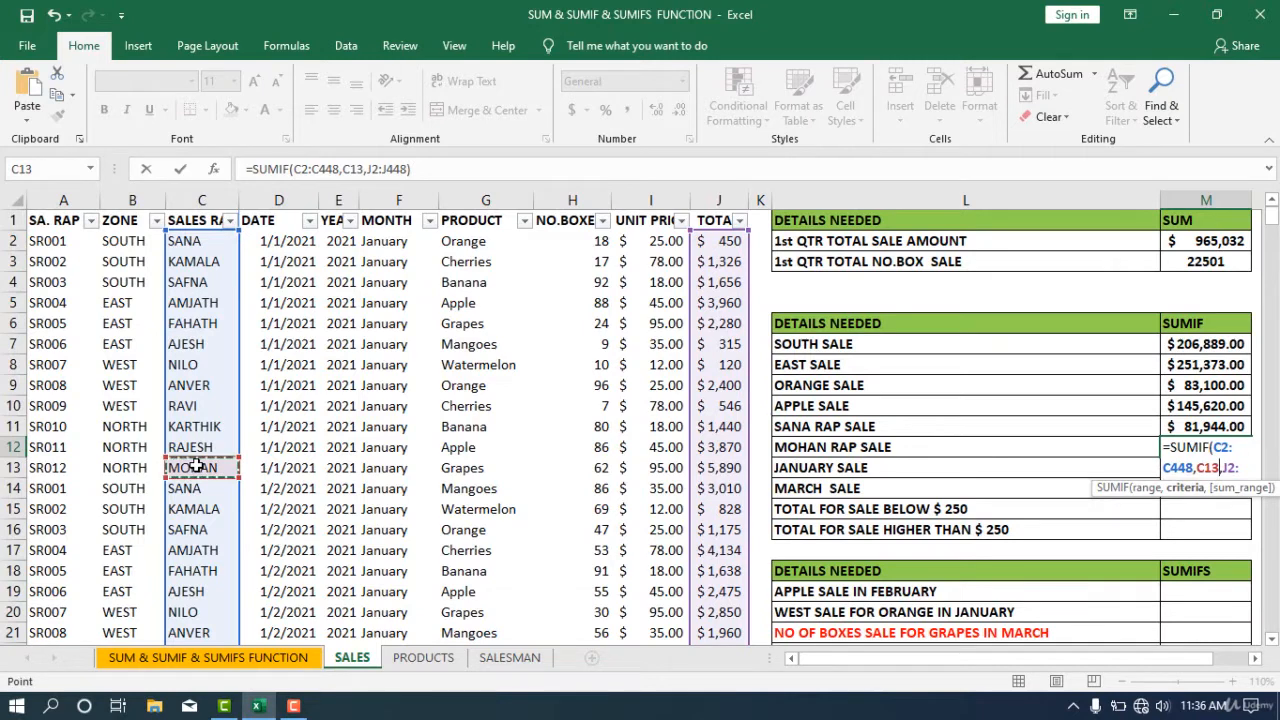
key("Return")
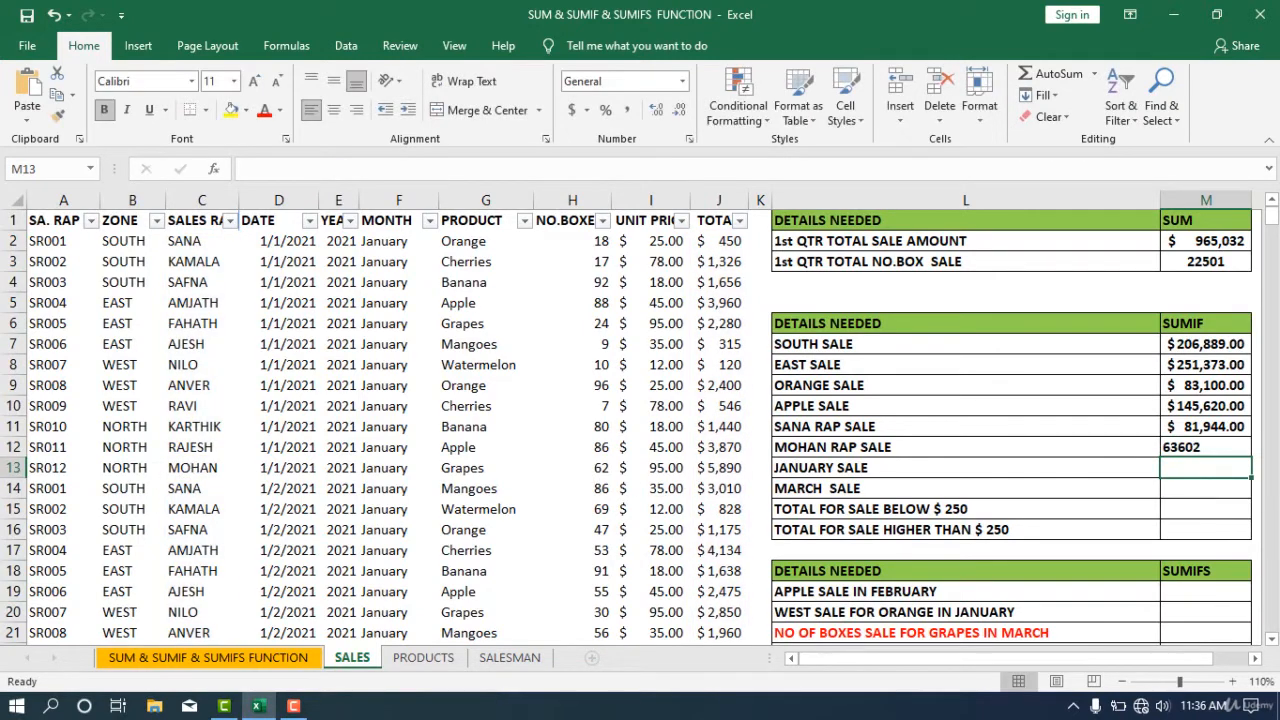
- Make the MOHAN RAP SALE formula's sum range absolute as $J$2:$J$448 and re-enter it
left_click(1207, 449)
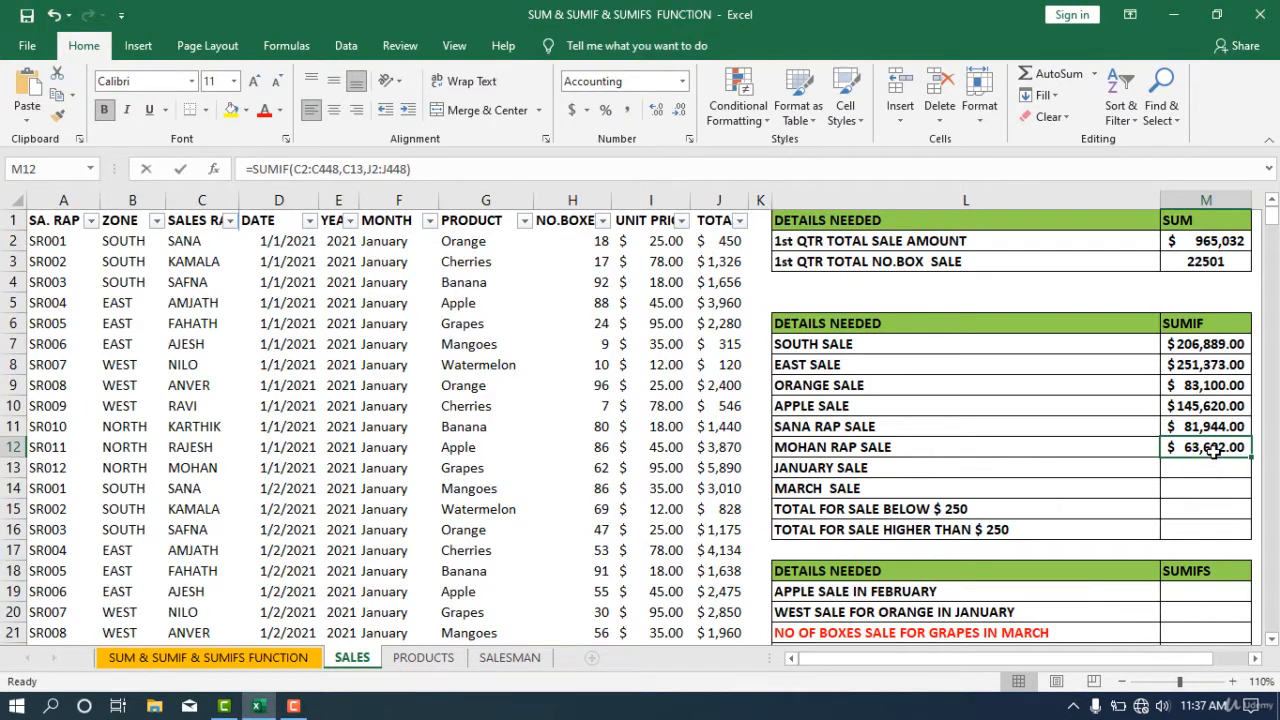
double_click(1213, 450)
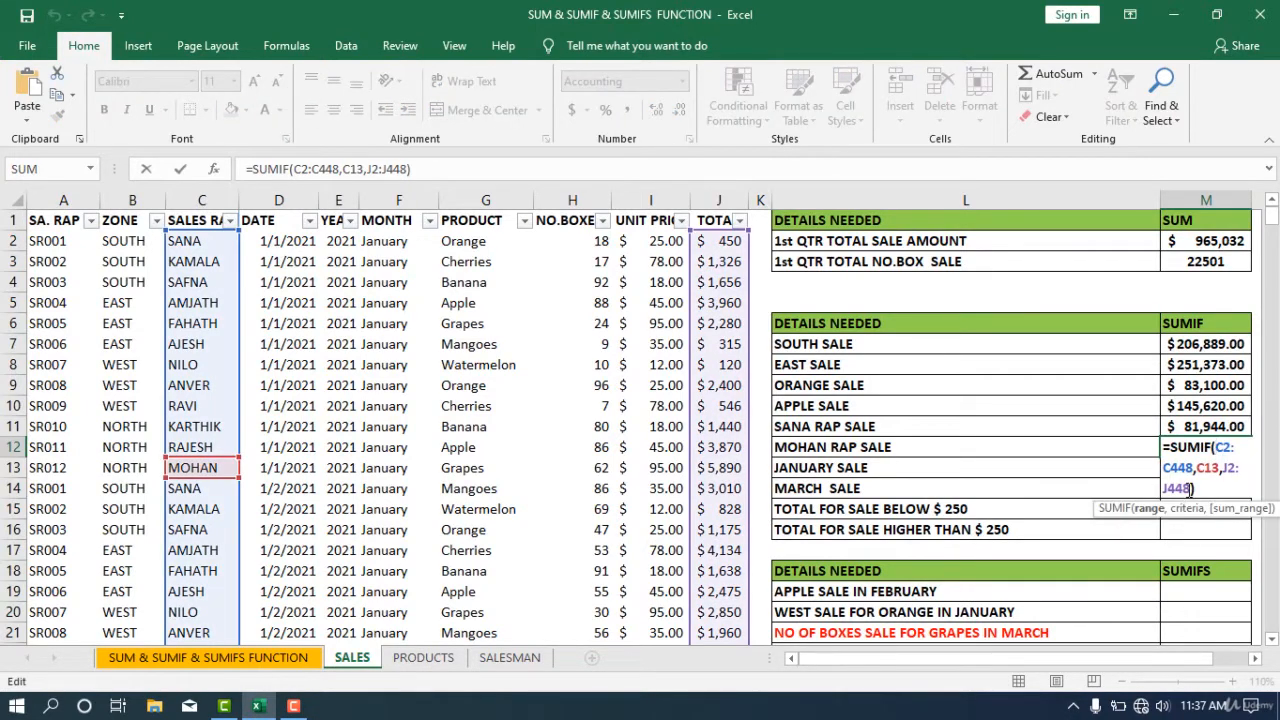
left_click_drag(1190, 488, 1230, 470)
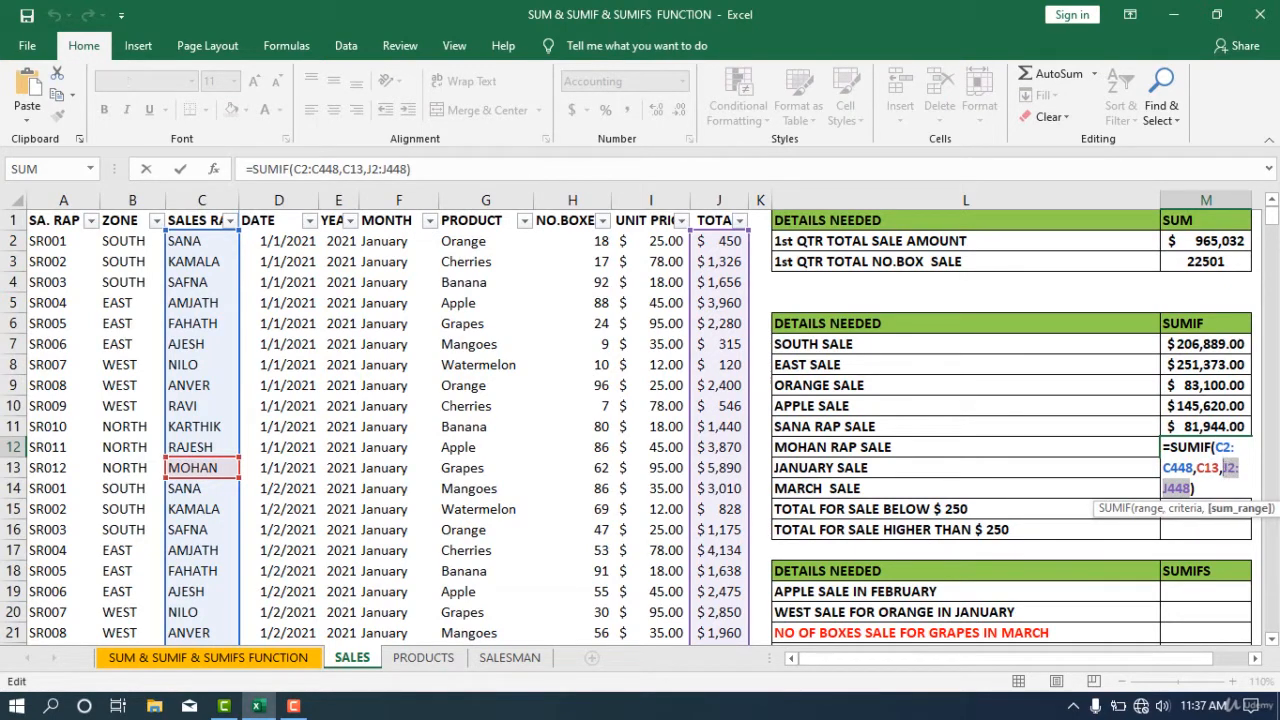
key("F4")
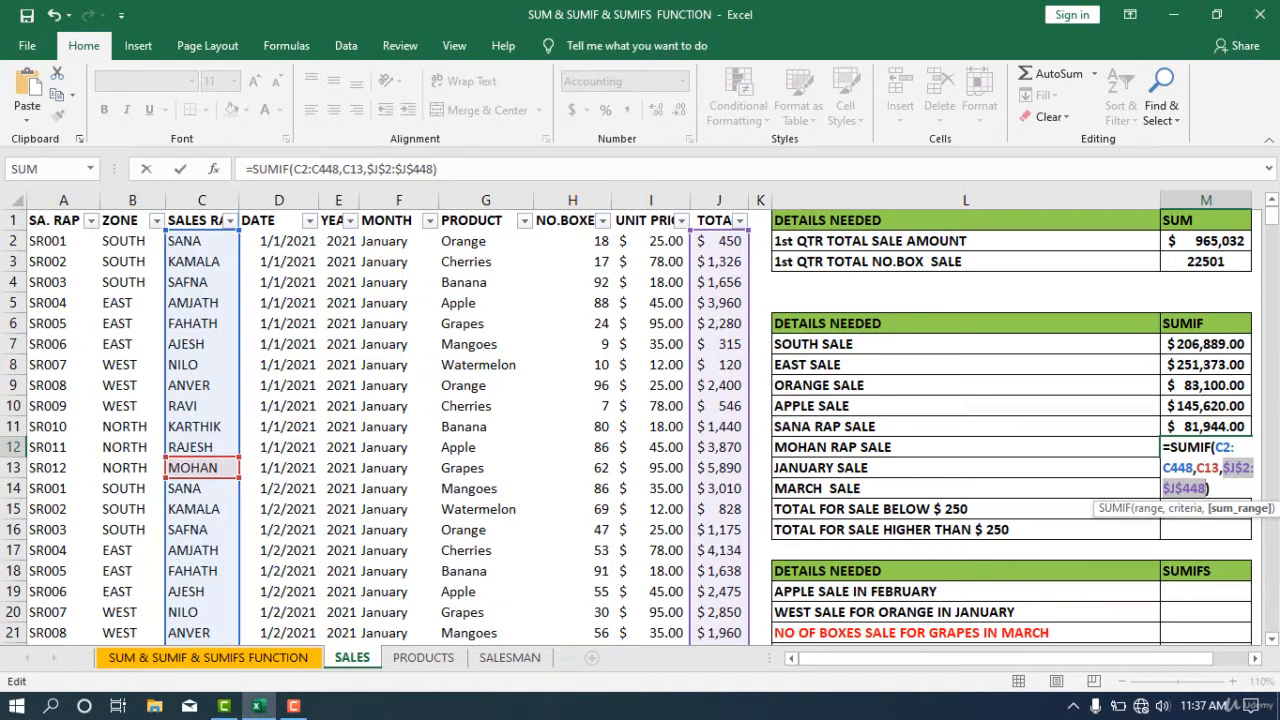
key("Return")
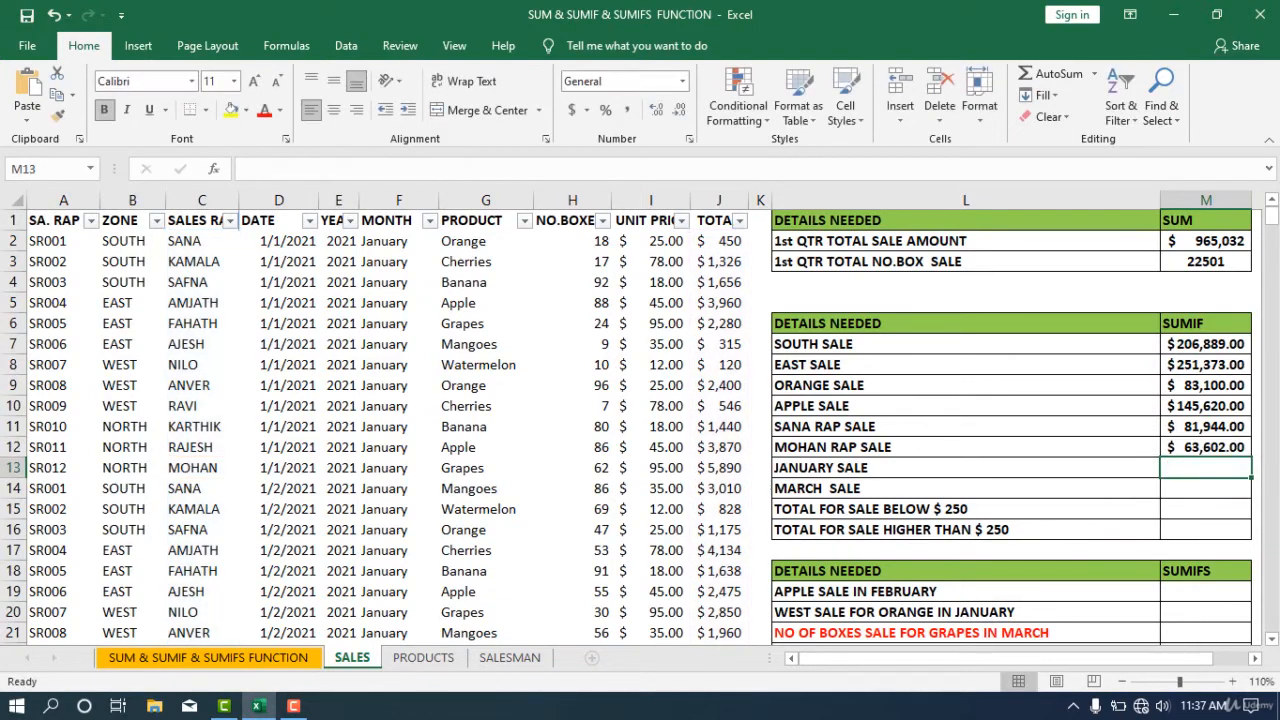
- Fill the MOHAN RAP SALE formula down into the four result cells from JANUARY SALE to TOTAL FOR SALE HIGHER THAN $ 250
left_click(1240, 447)
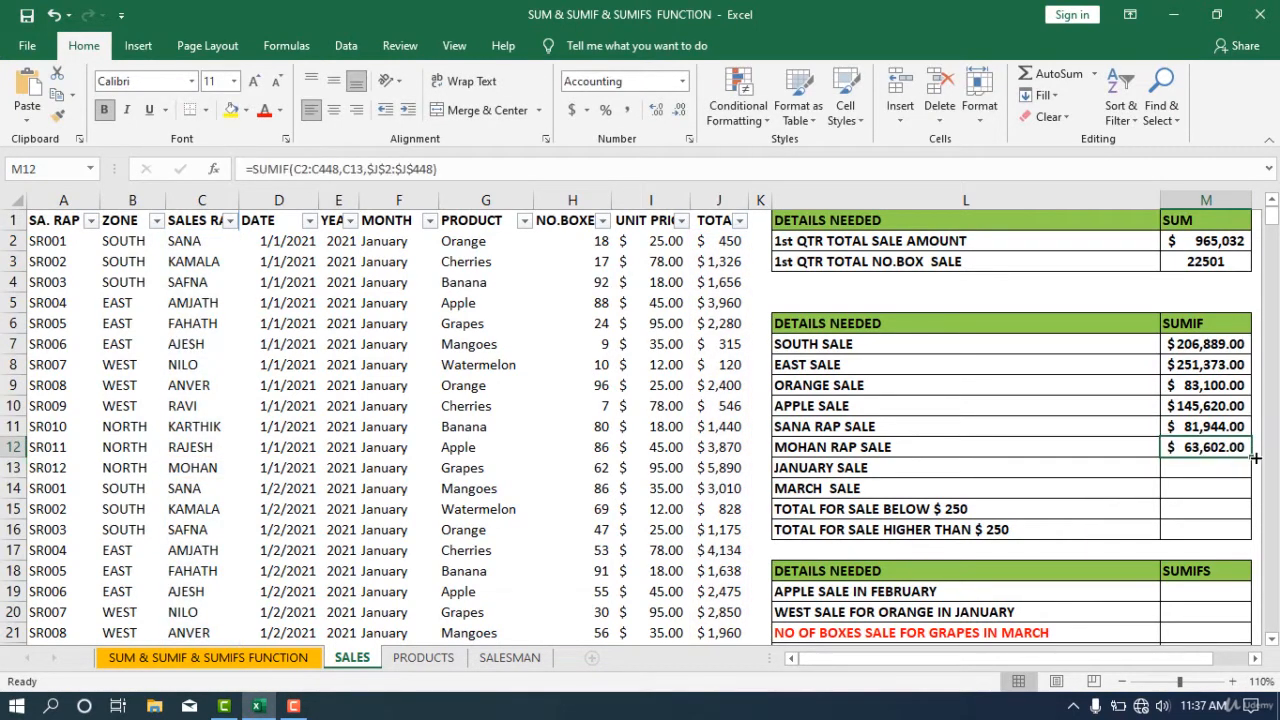
left_click_drag(1250, 457, 1249, 545)
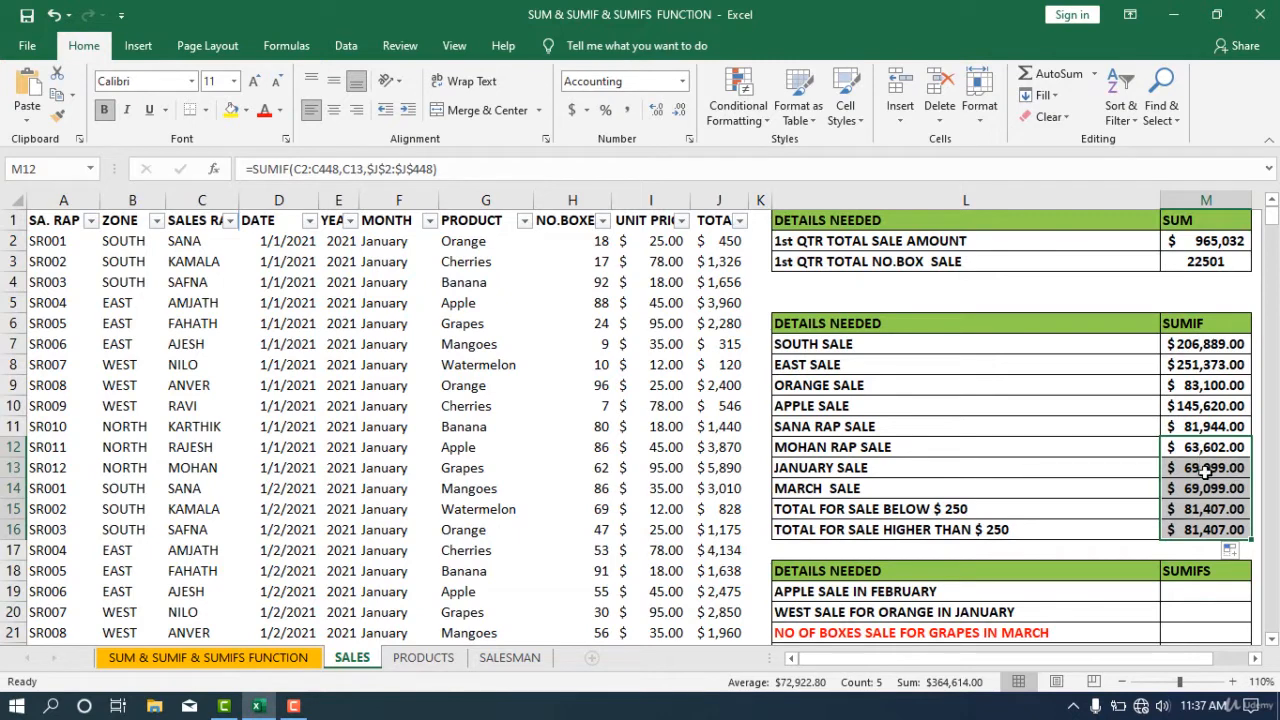
- Replace the JANUARY SALE formula's range with the month column F2:F448
double_click(1205, 470)
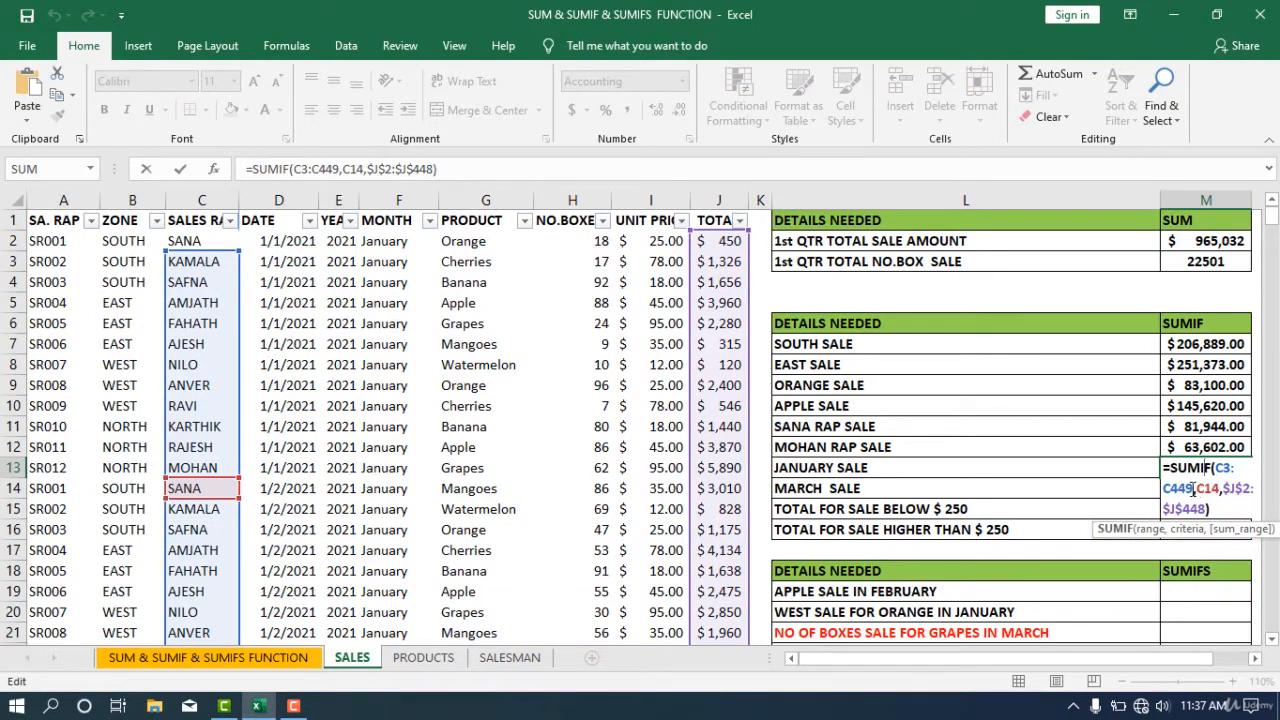
left_click_drag(1194, 488, 1212, 473)
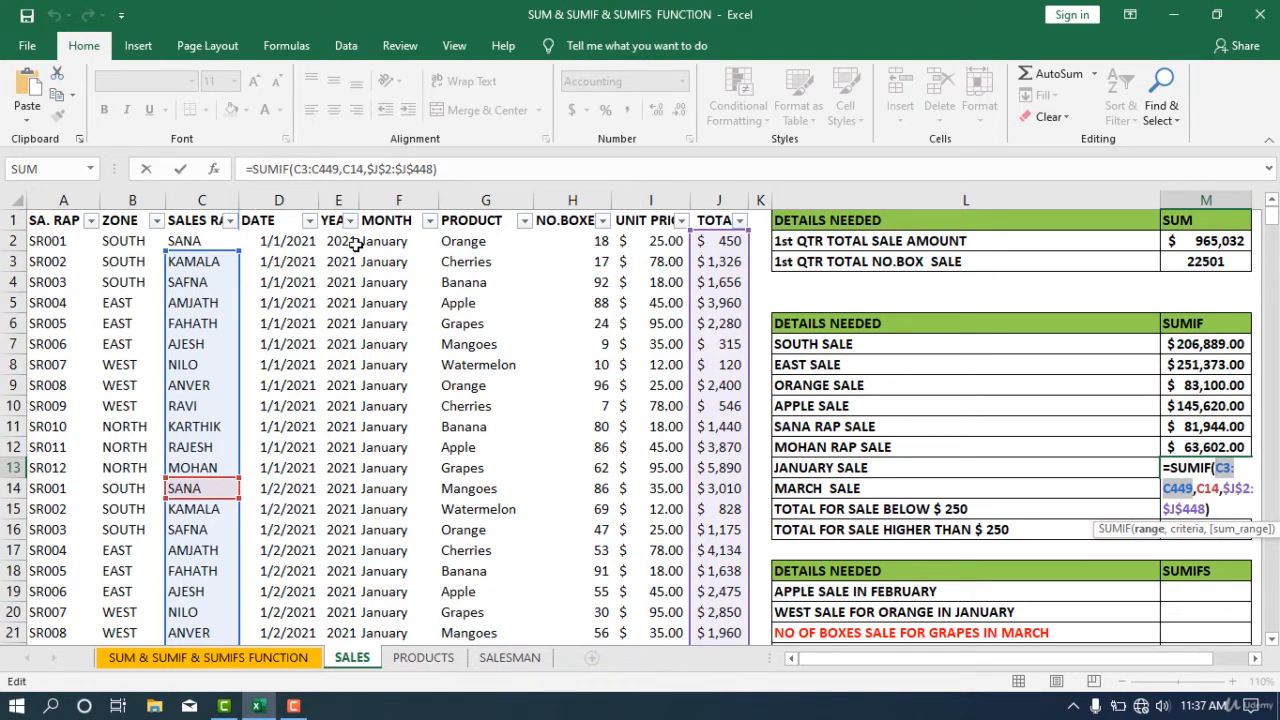
left_click_drag(389, 243, 385, 622)
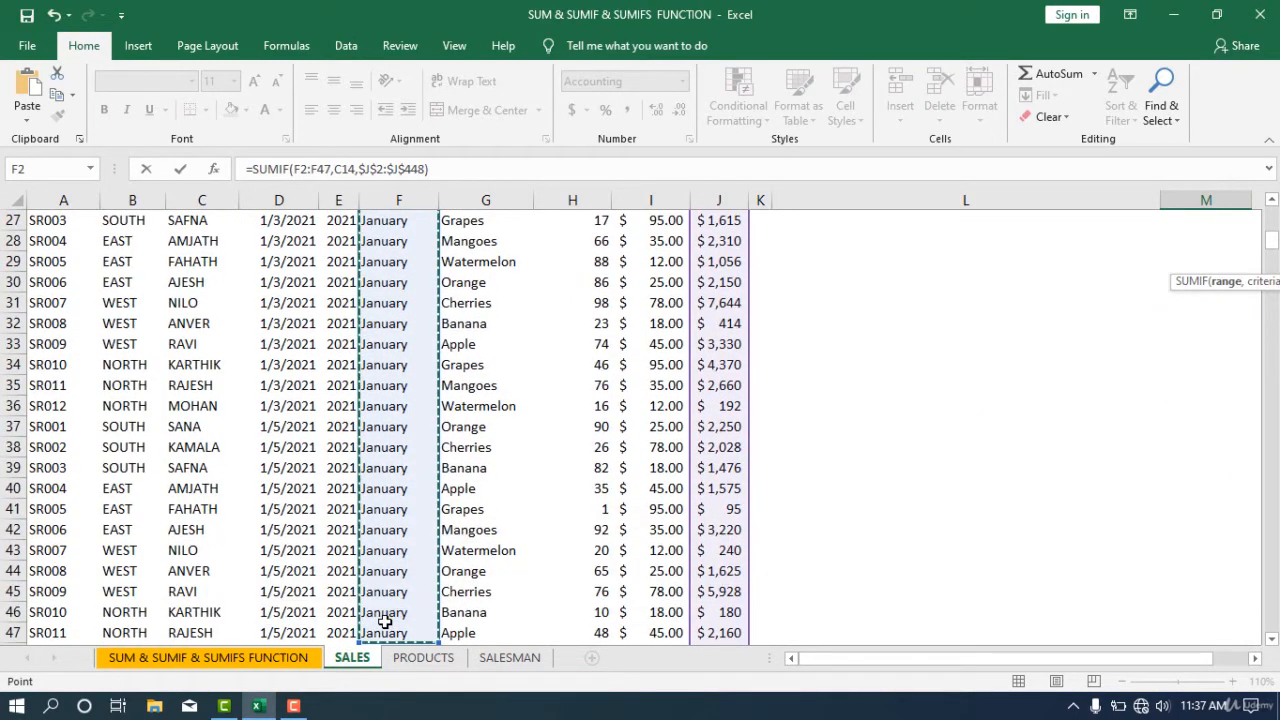
key("ctrl+shift+Down")
type(",")
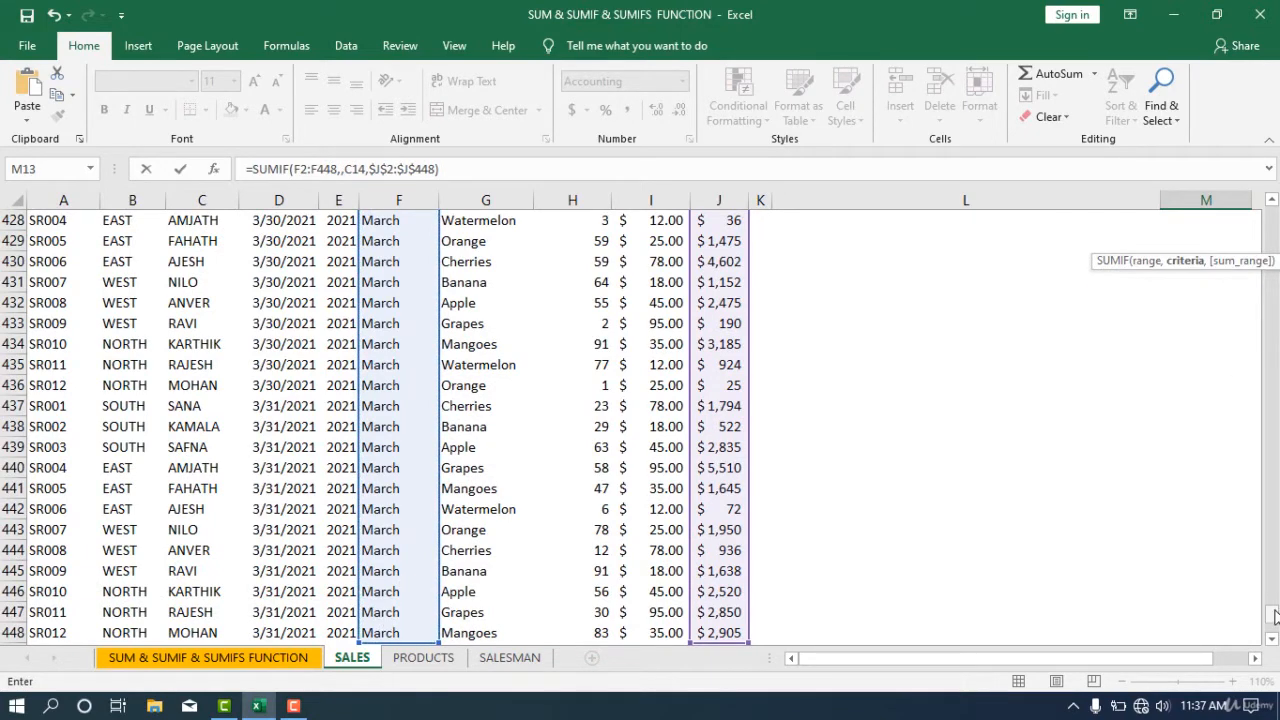
left_click_drag(1272, 612, 1272, 214)
key("BackSpace")
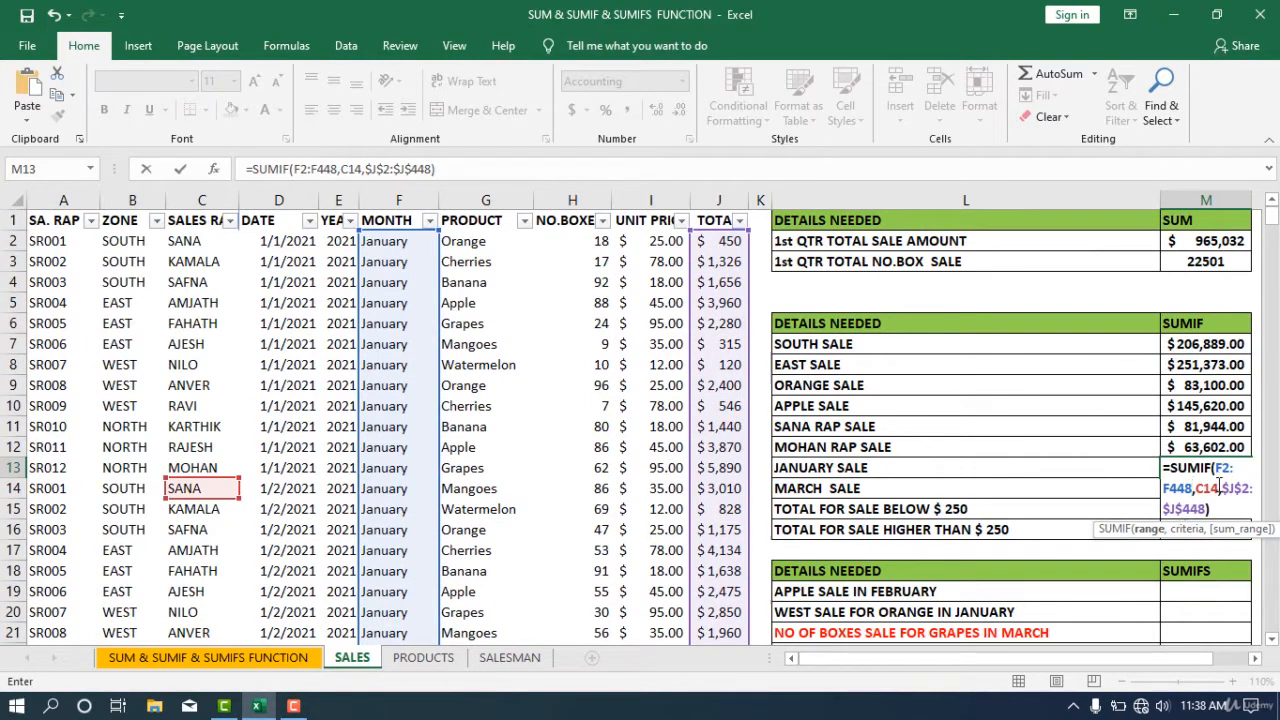
- Replace the JANUARY SALE criteria with the January cell F8 and enter the formula
left_click(1219, 487)
key("BackSpace")
key("BackSpace")
key("BackSpace")
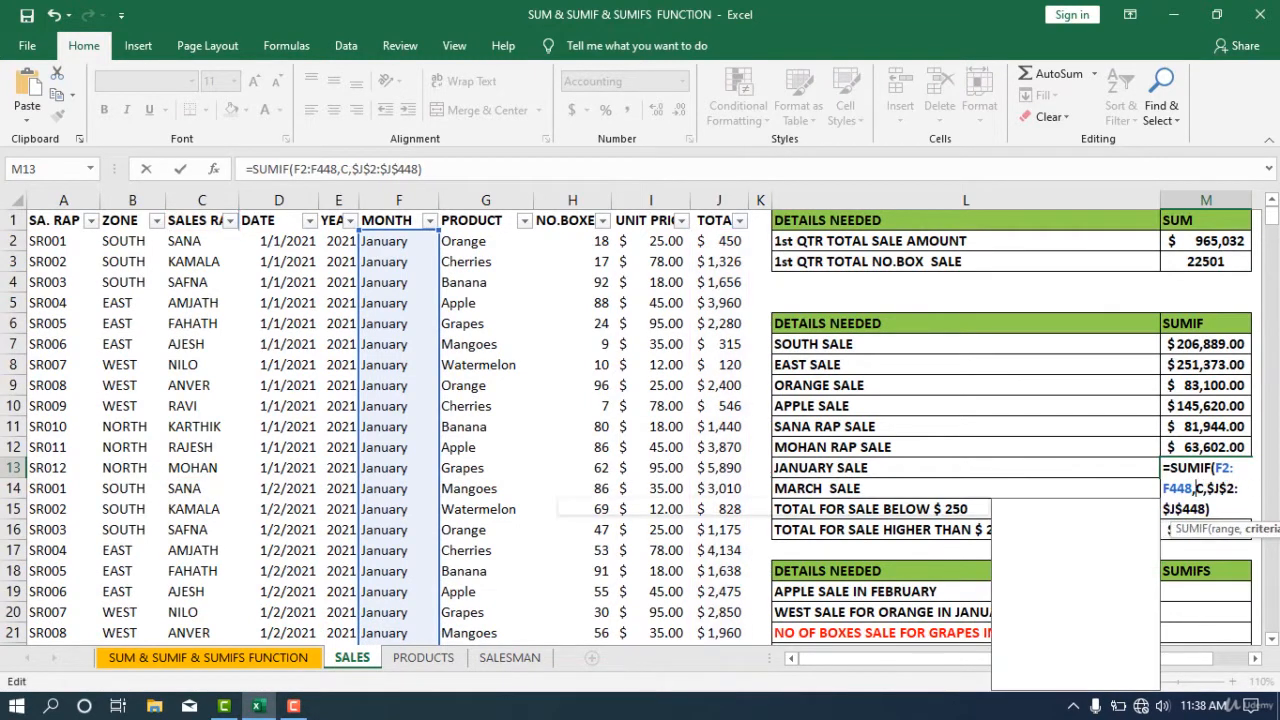
left_click(370, 366)
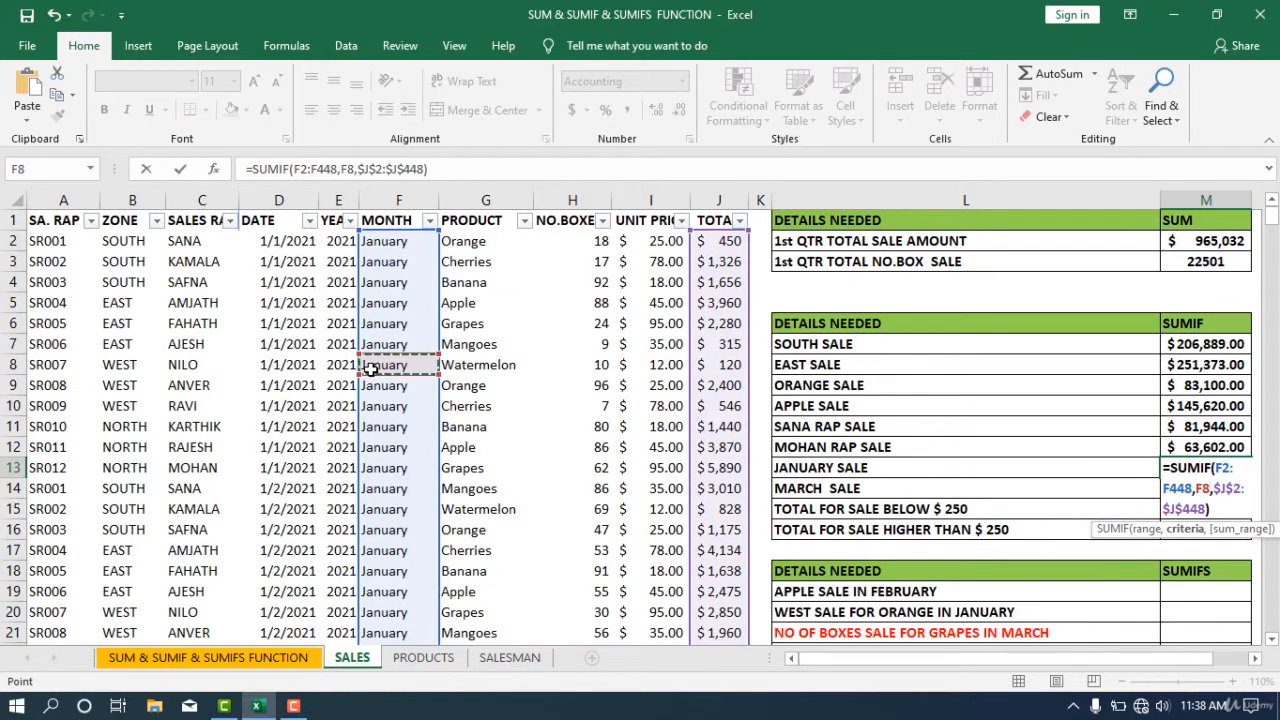
key("Return")
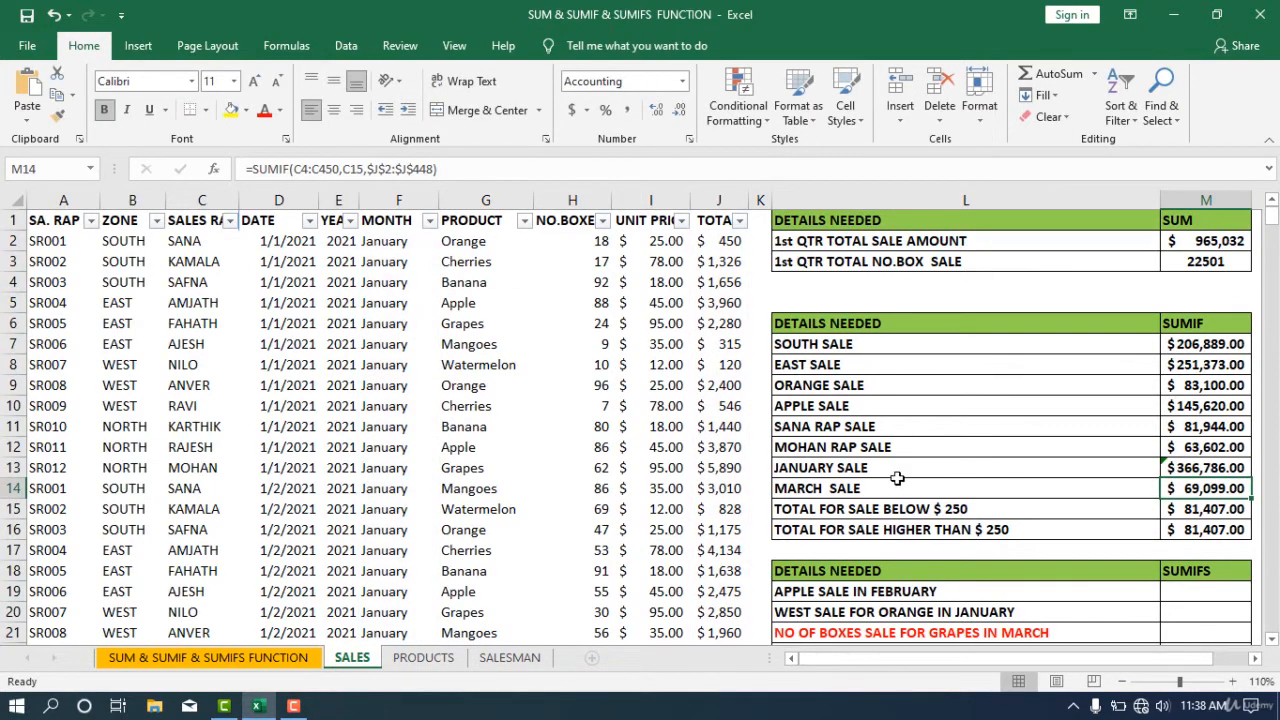
- Copy the JANUARY SALE formula text and paste its range and criteria F2:F448,F8 into the MARCH SALE formula
left_click(1236, 470)
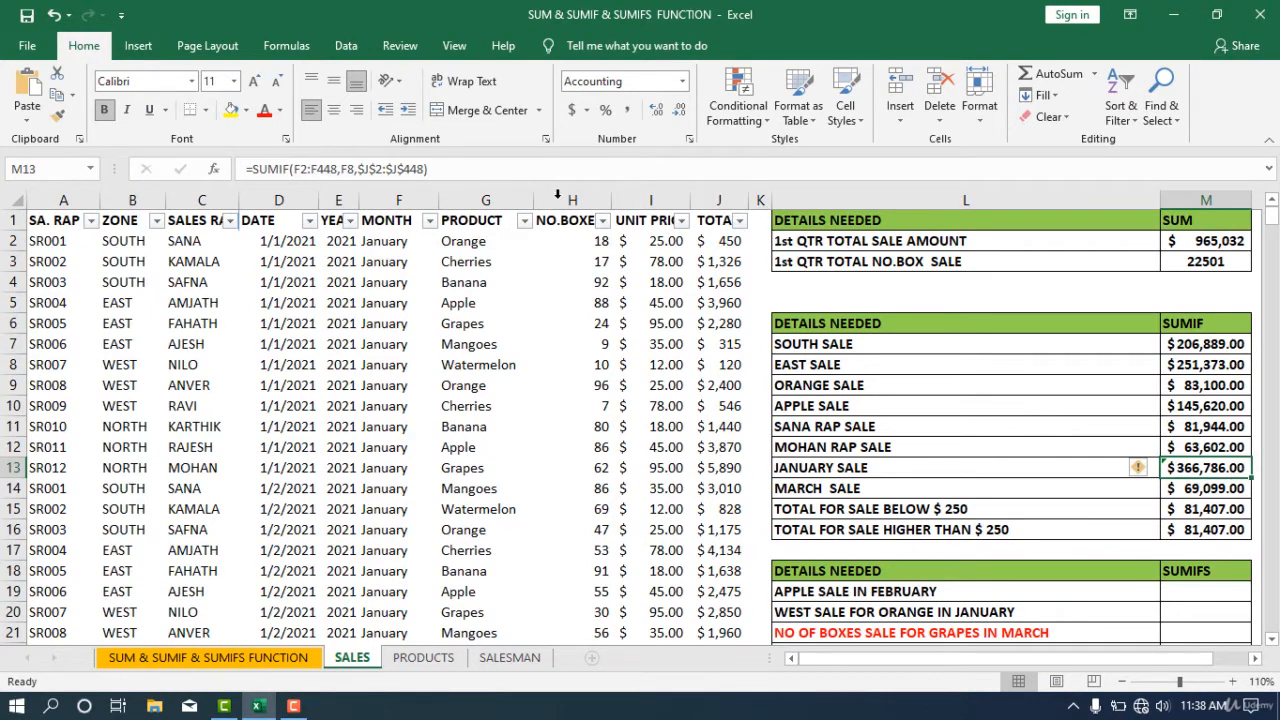
triple_click(440, 168)
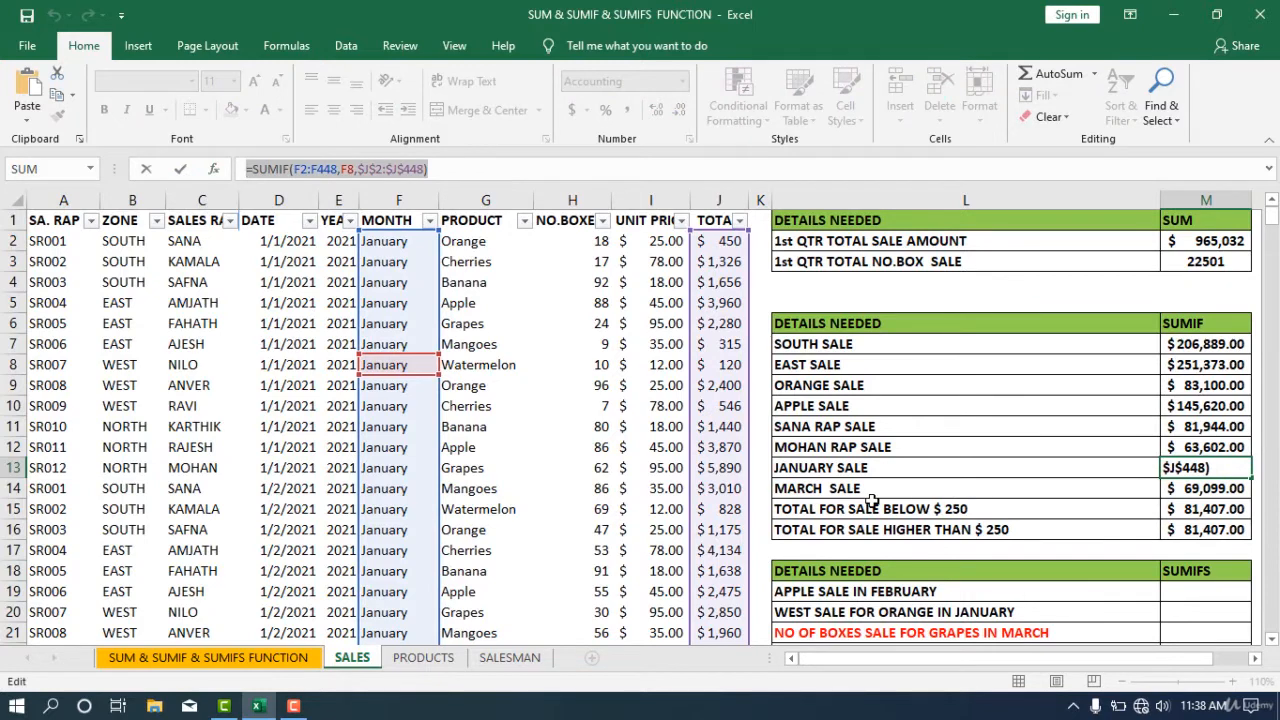
key("Return")
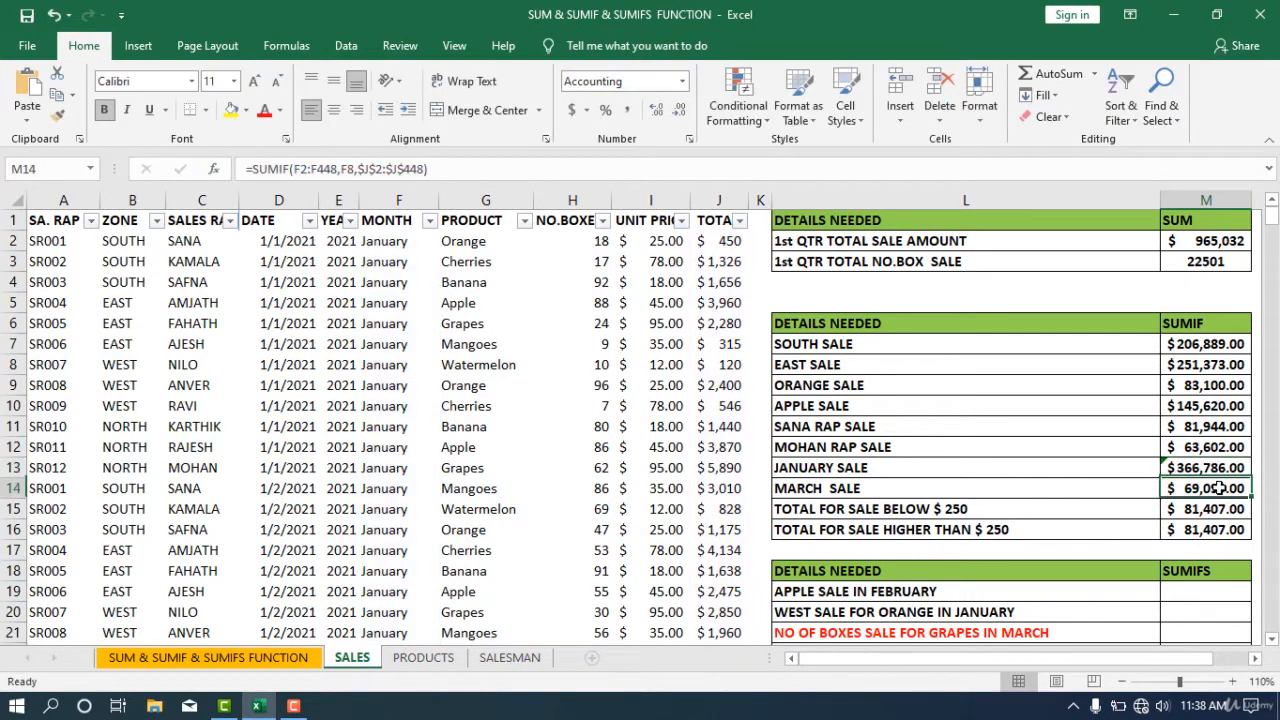
double_click(1222, 488)
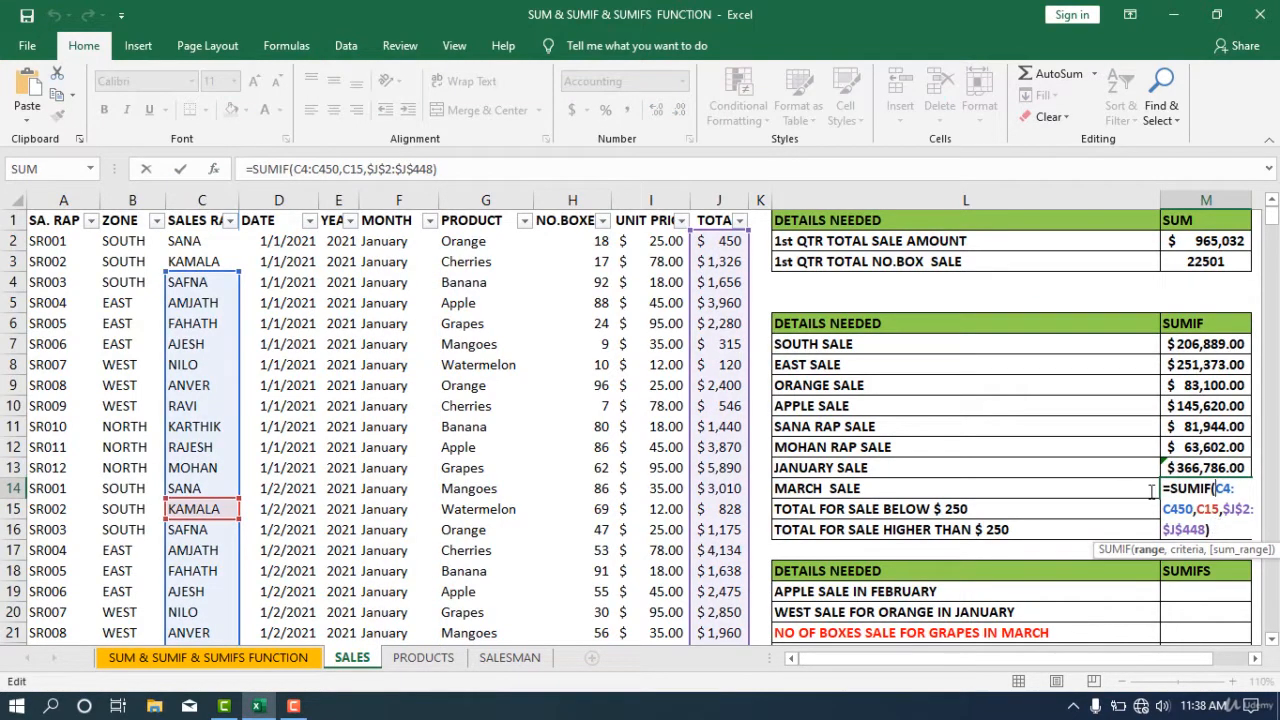
left_click_drag(1215, 488, 1193, 509)
type("F2:F448,F8")
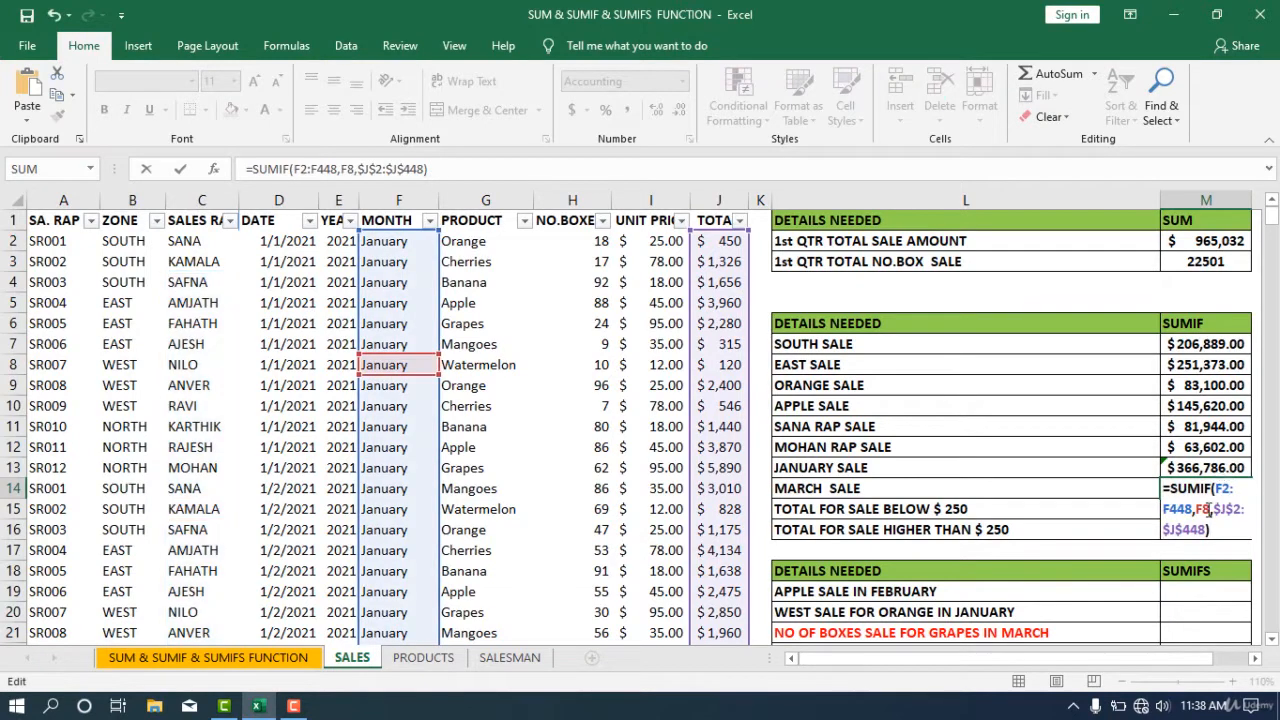
- Replace the MARCH SALE criteria with March cell F351 and enter the formula
key("BackSpace")
key("BackSpace")
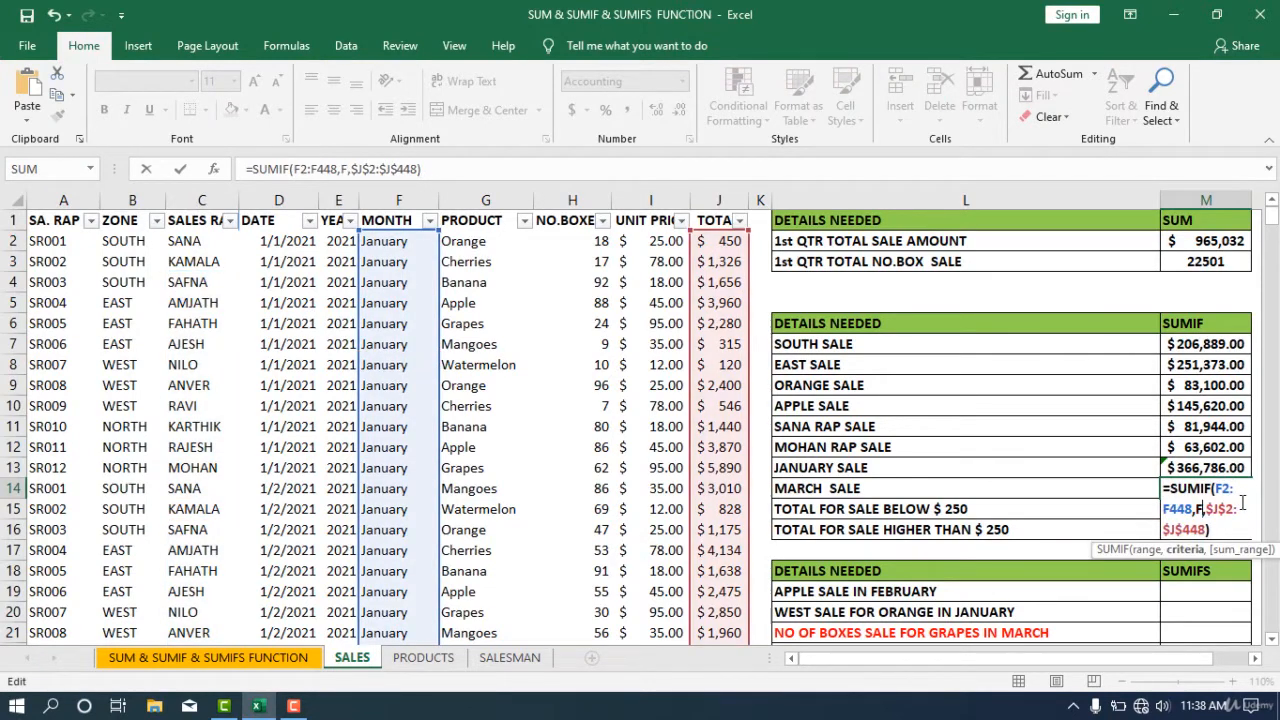
scroll(398, 458, "down", 20)
left_click(398, 447)
key("Escape")
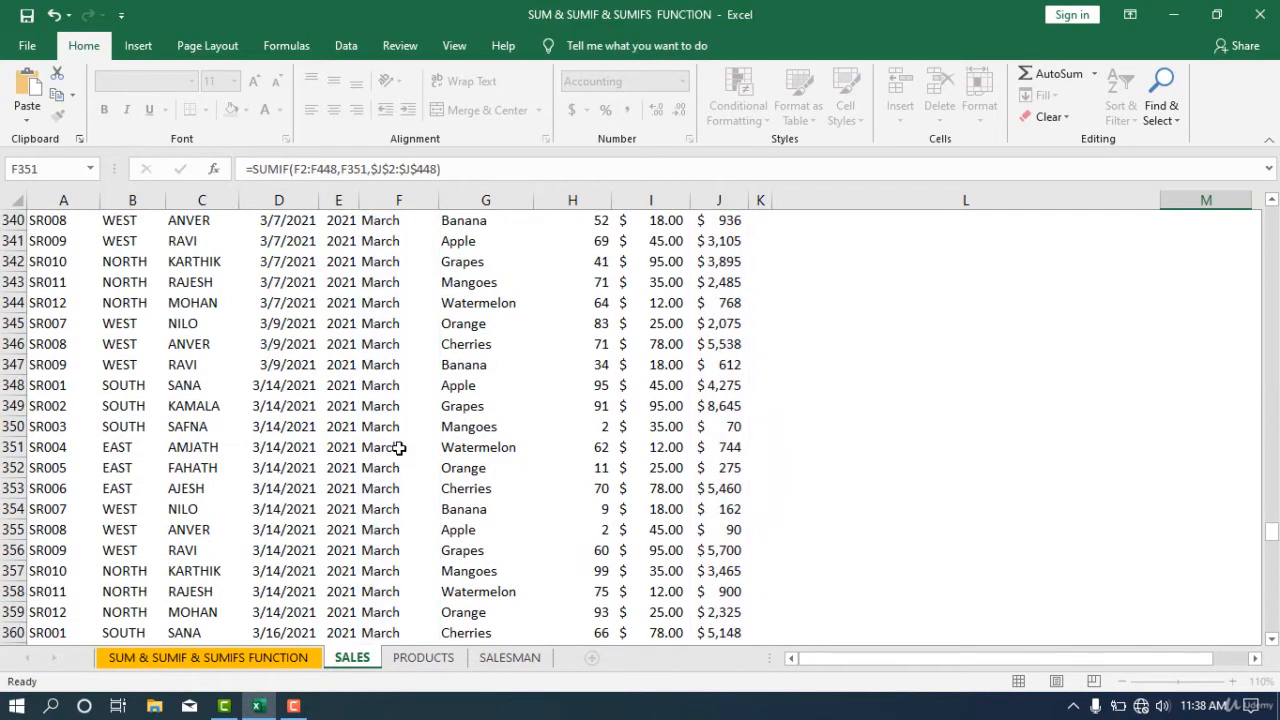
- Set the TOTAL FOR SALE BELOW $ 250 formula's range to the total column $J$2:$J$448
scroll(678, 352, "up", 2)
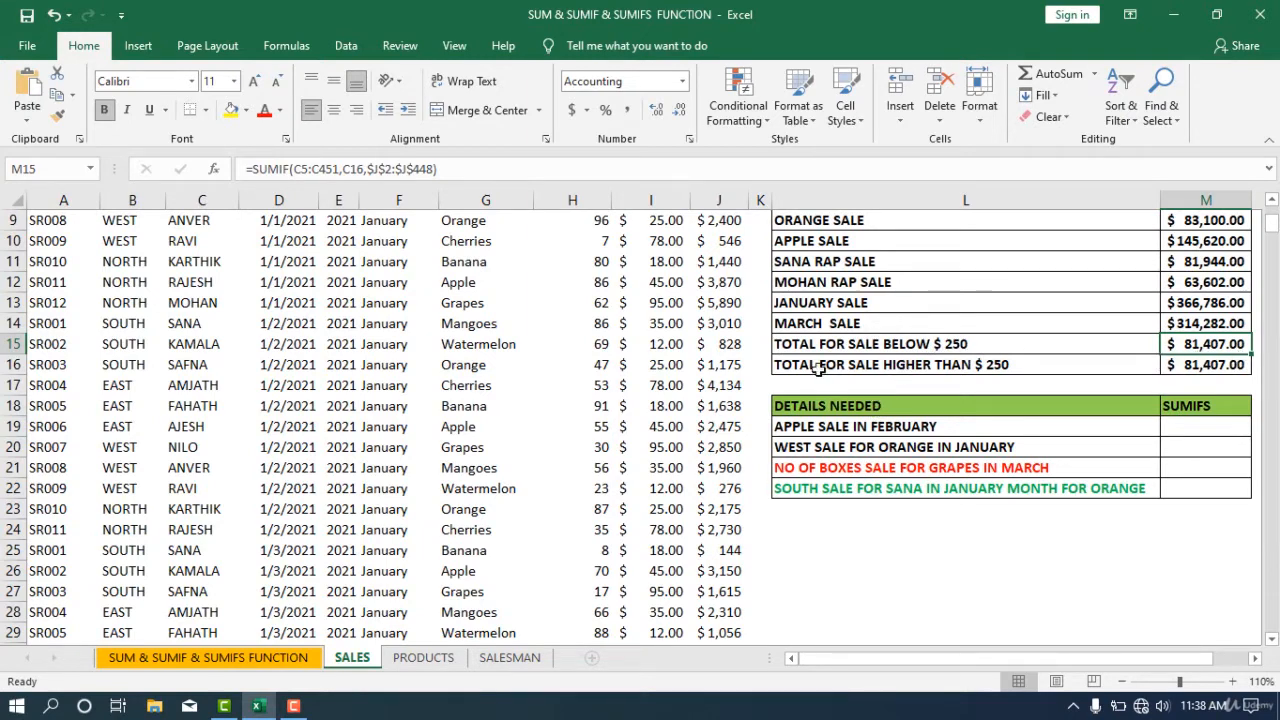
scroll(728, 262, "up", 3)
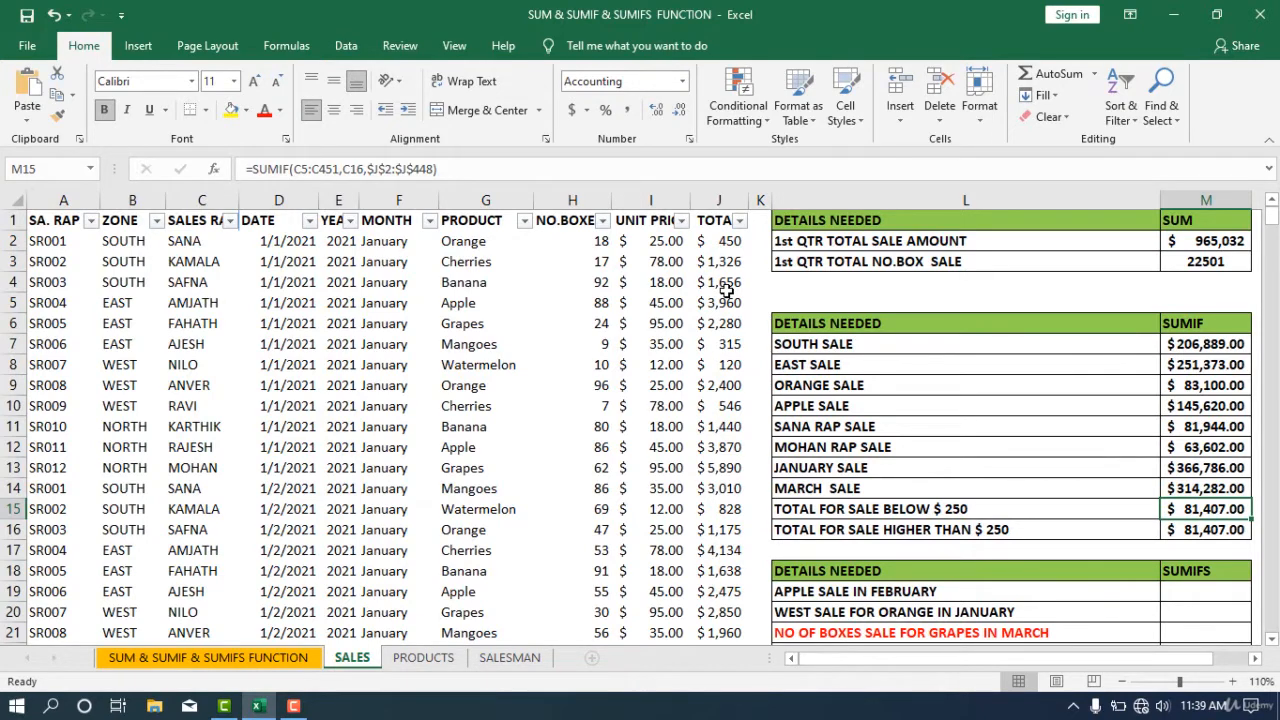
double_click(1218, 507)
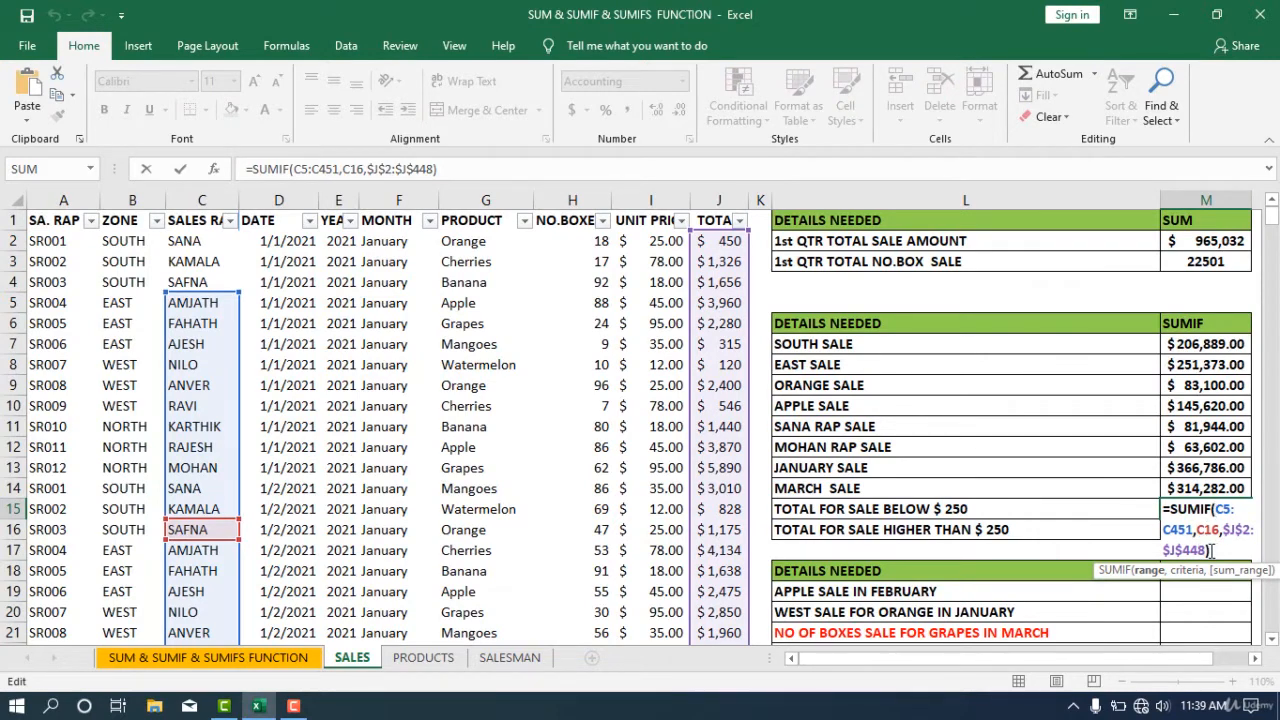
left_click_drag(1206, 551, 1223, 529)
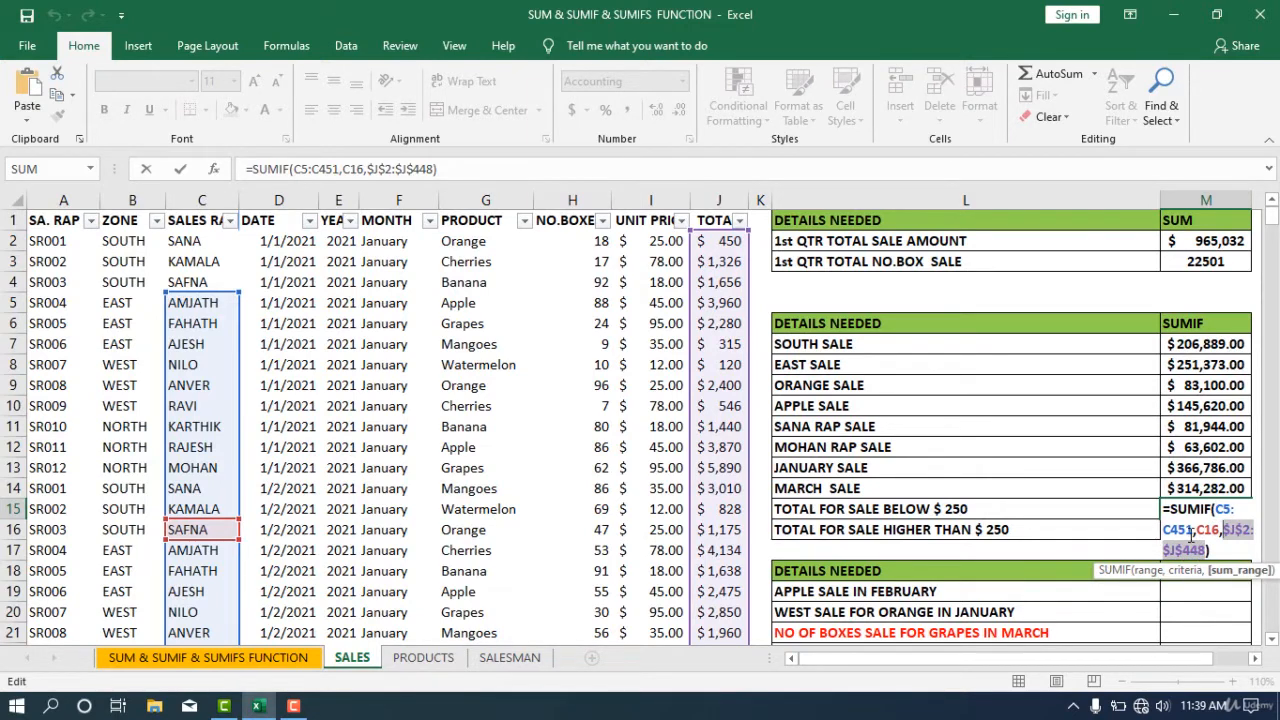
left_click_drag(1192, 532, 1215, 511)
key("ctrl+v")
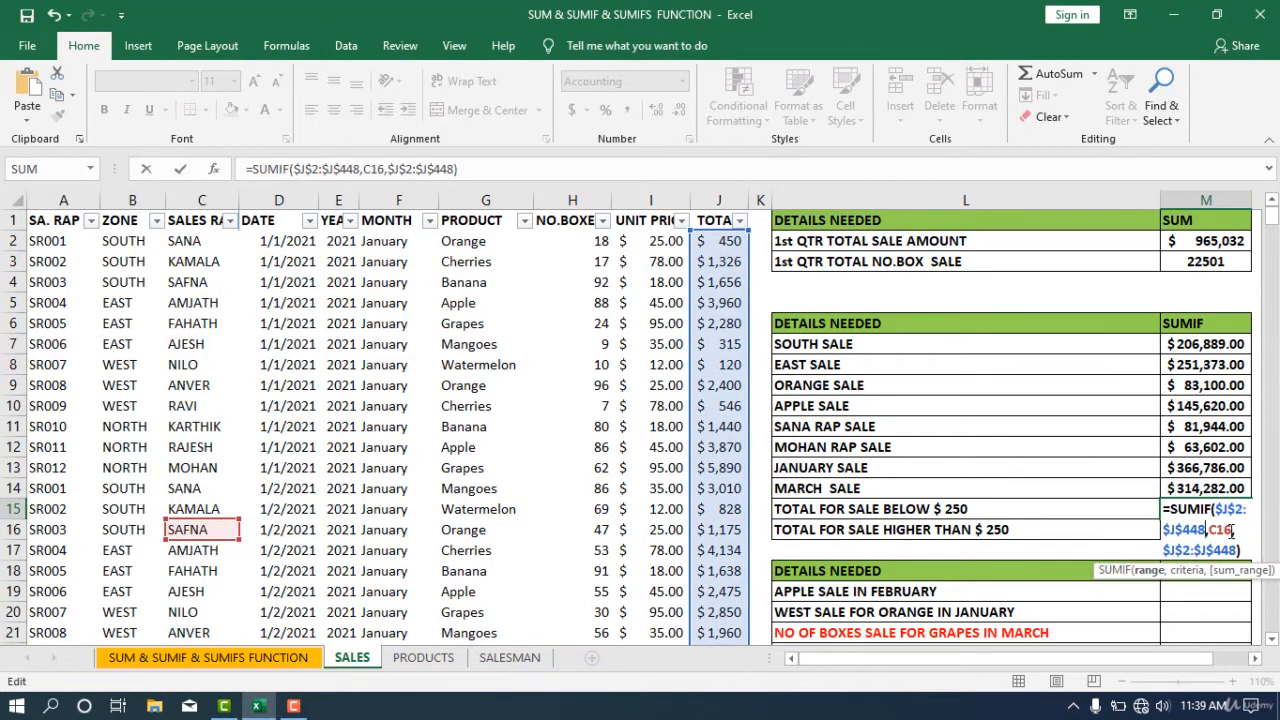
- Replace the TOTAL FOR SALE BELOW $ 250 criteria with "<250" and enter the formula
left_click(1232, 531)
key("BackSpace")
key("BackSpace")
key("BackSpace")
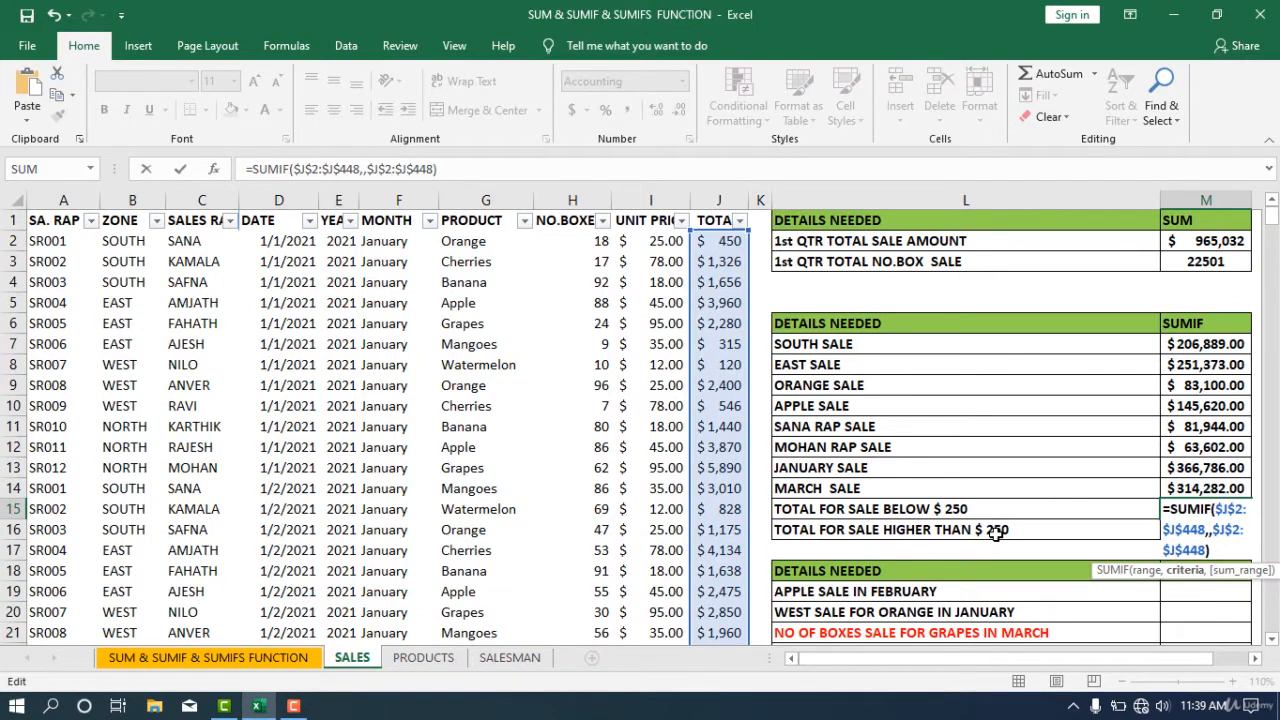
type("\"")
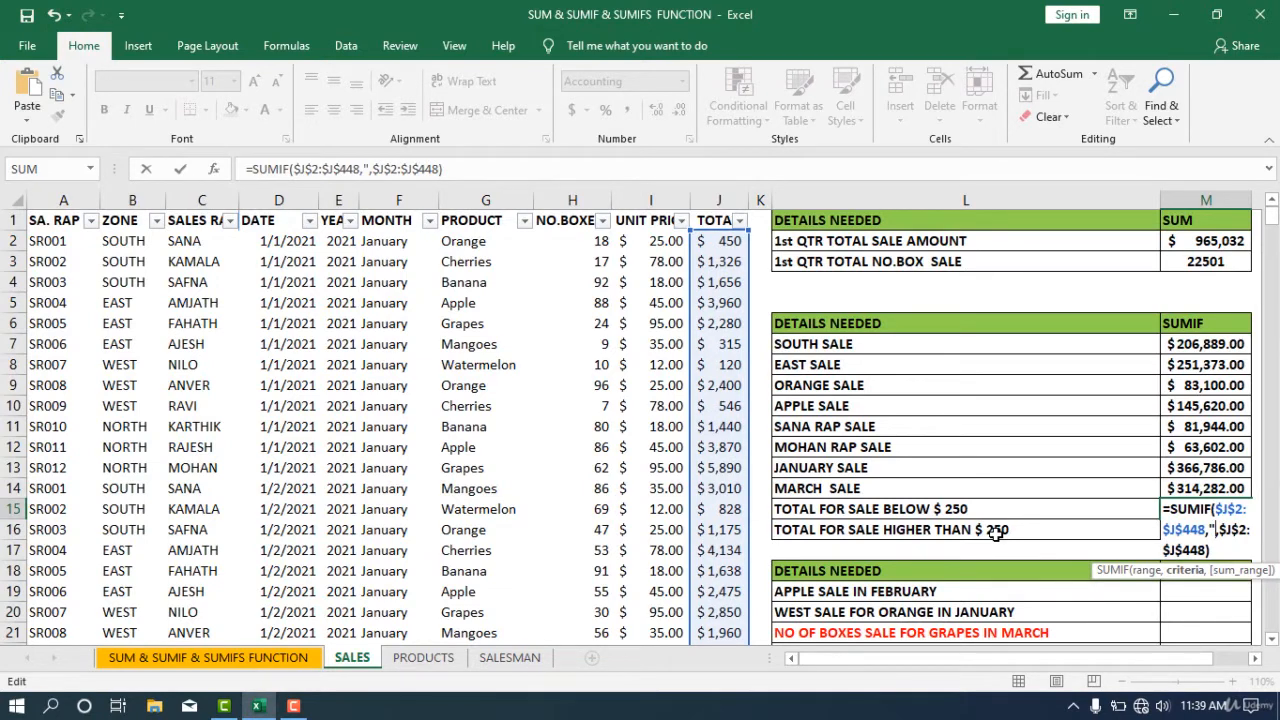
type("<")
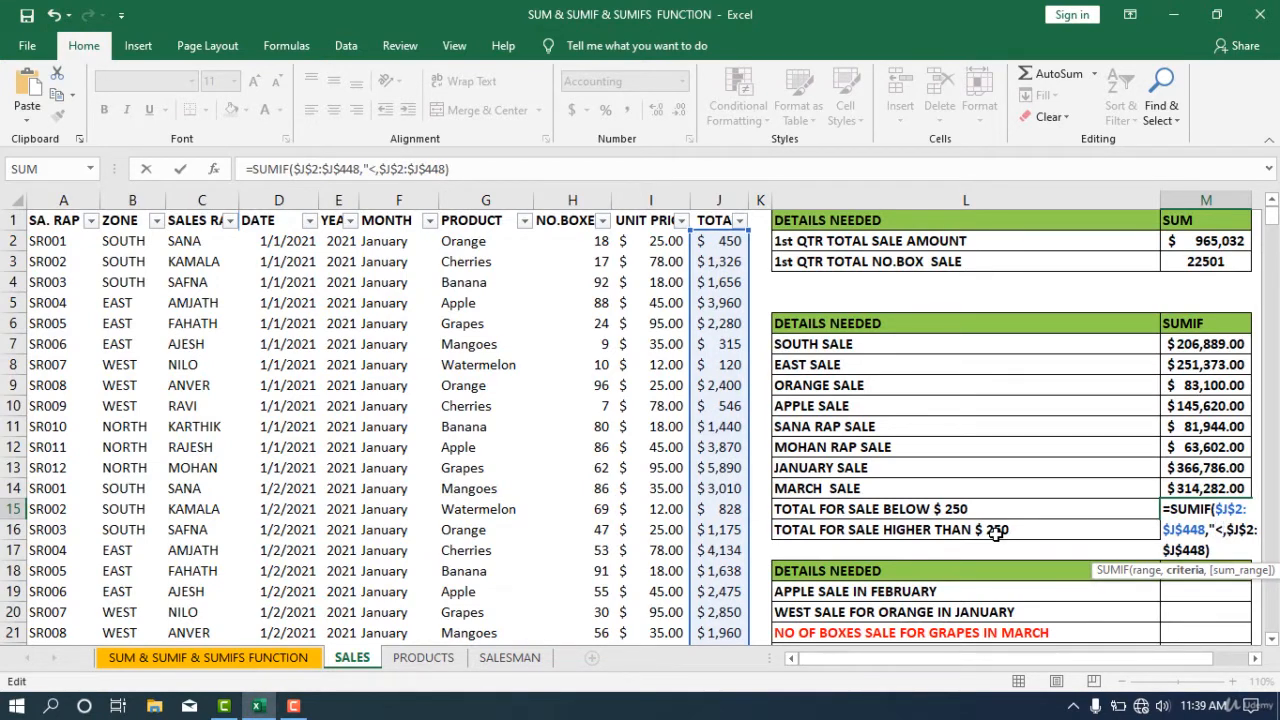
type("2502")
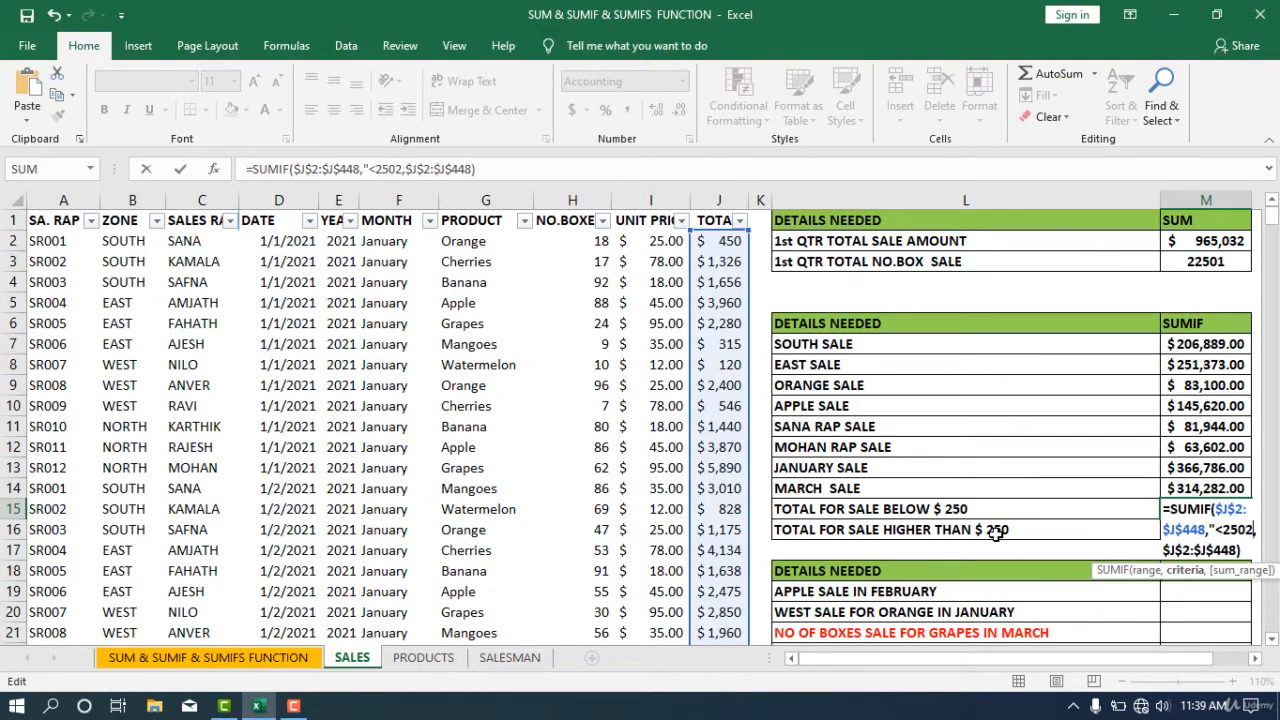
key("BackSpace")
type("\"")
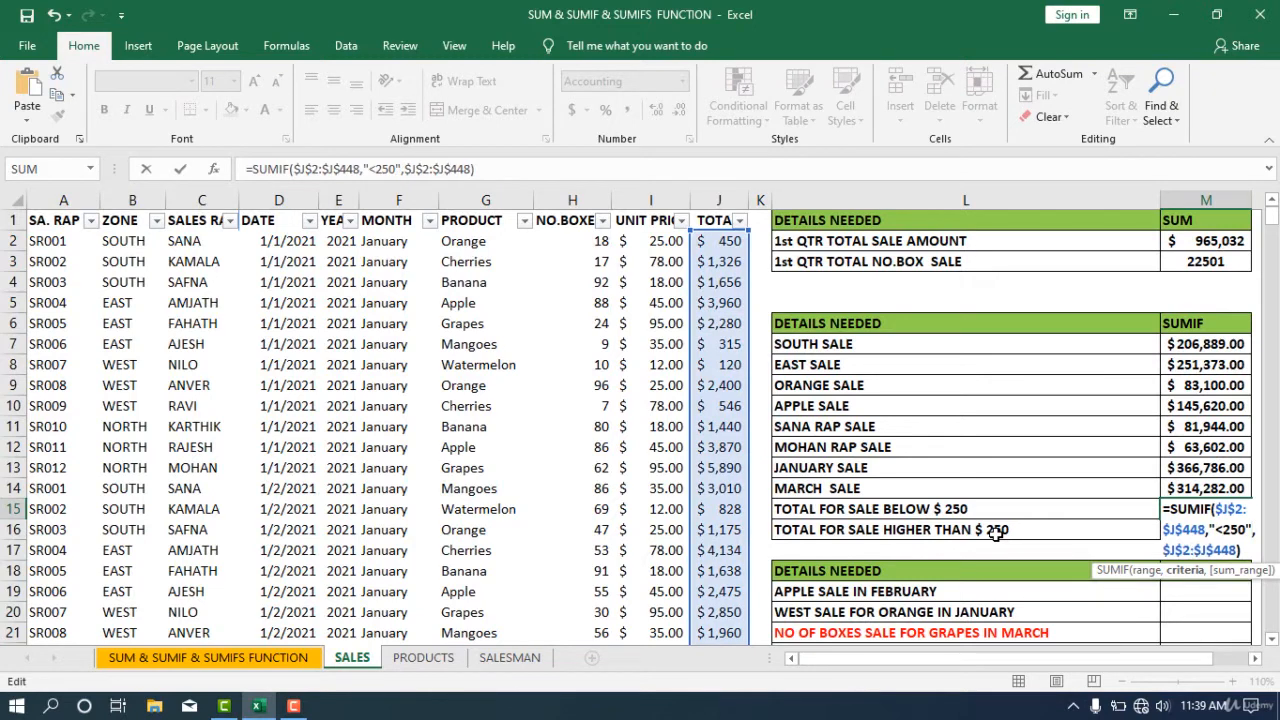
key("Return")
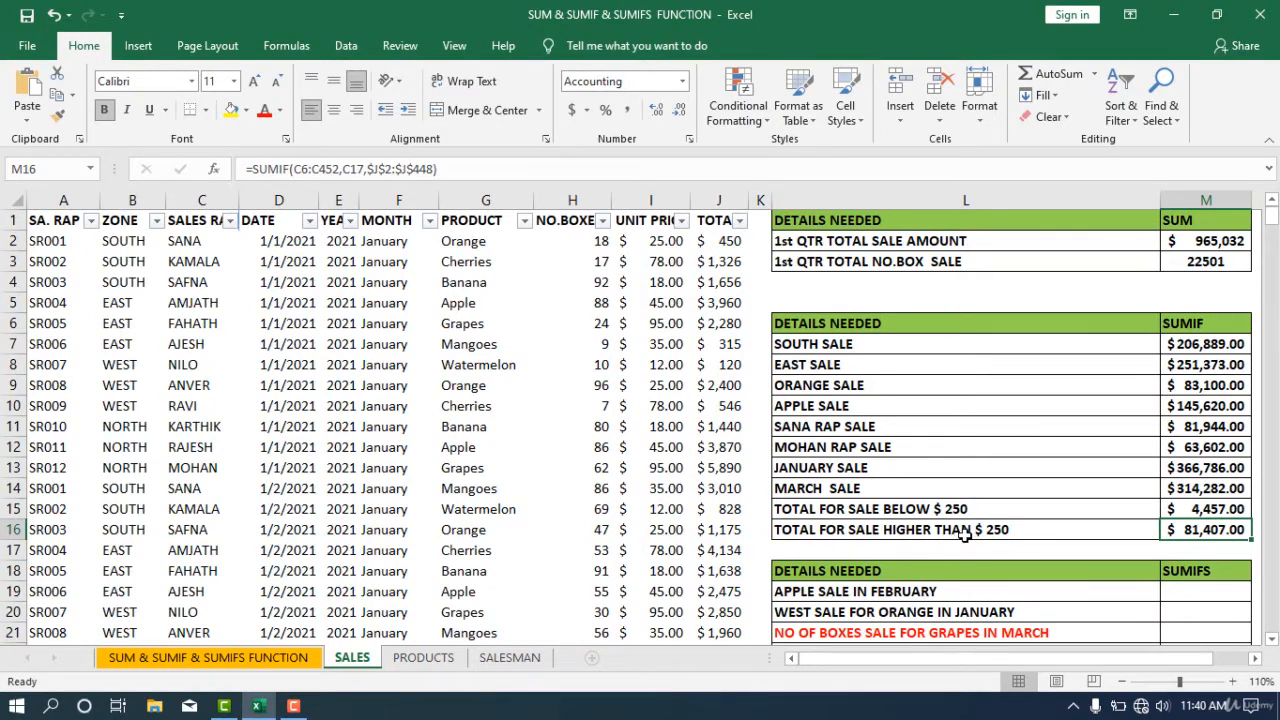
- Copy the TOTAL FOR SALE BELOW $ 250 formula and paste it over the HIGHER THAN $ 250 formula
left_click(1226, 510)
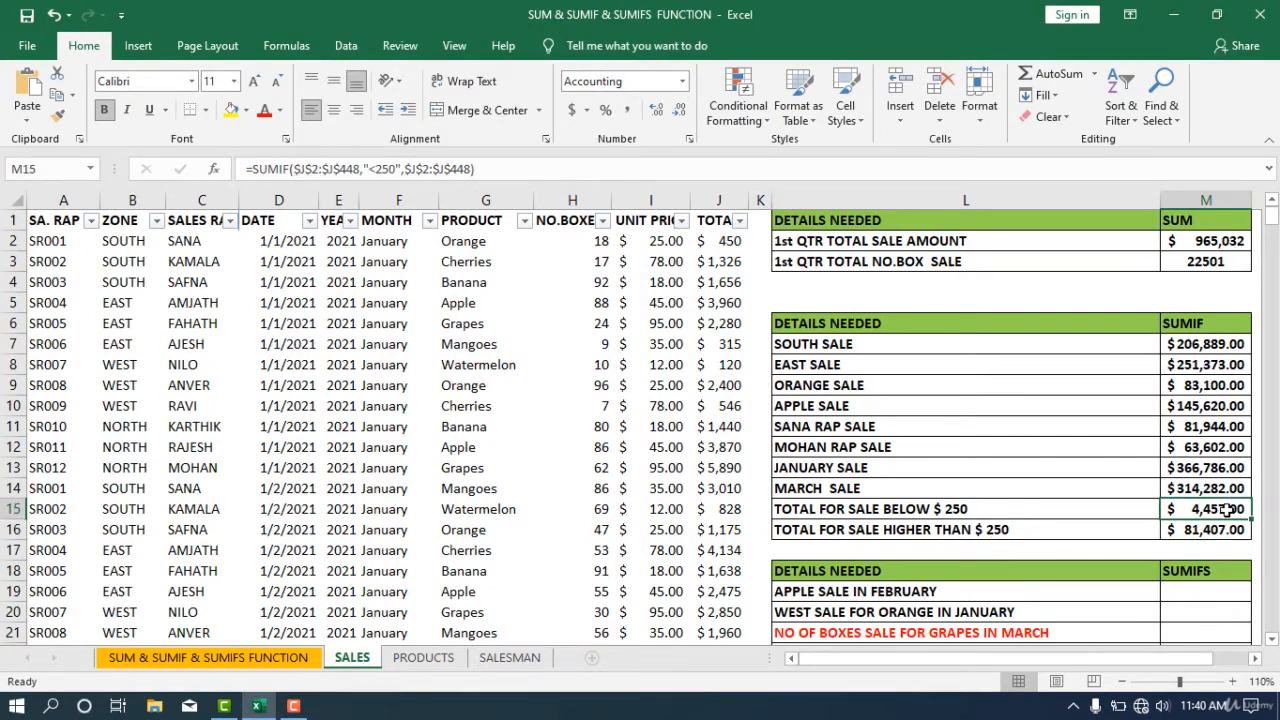
left_click_drag(554, 168, 5, 190)
key("ctrl+c")
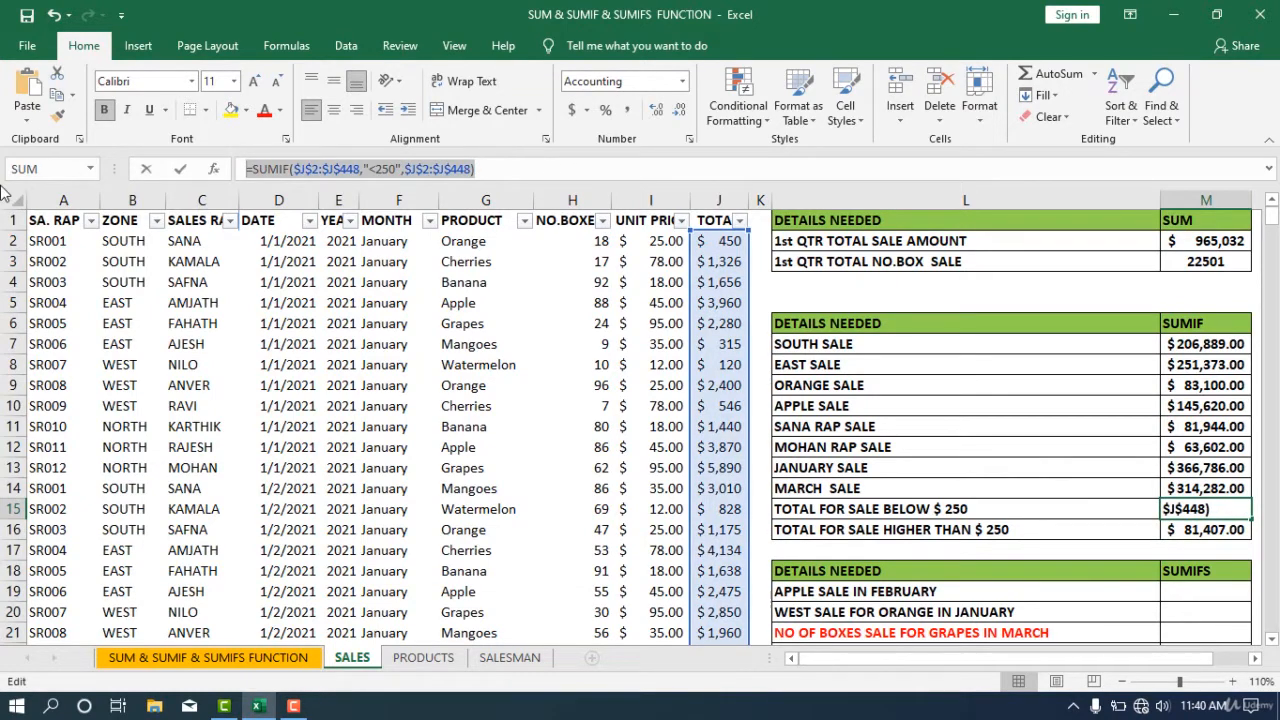
type("=")
left_click(1212, 532)
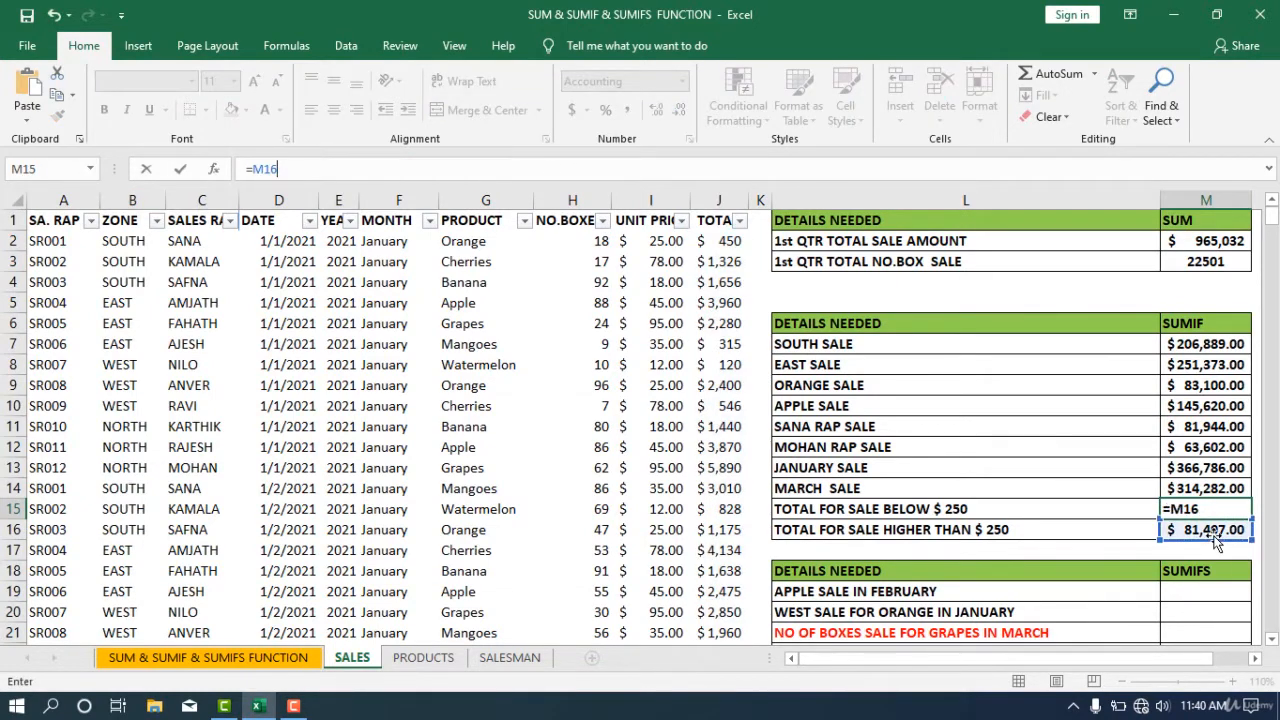
key("Escape")
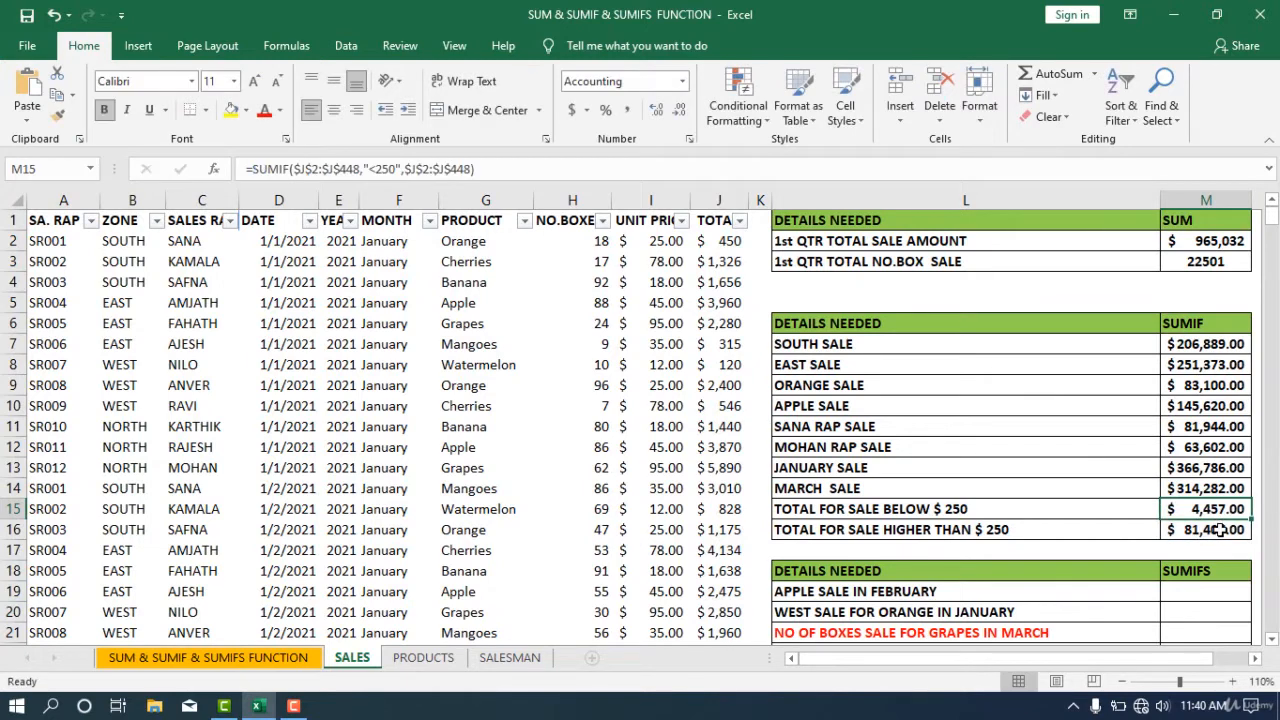
double_click(1218, 531)
left_click_drag(1224, 568, 1096, 469)
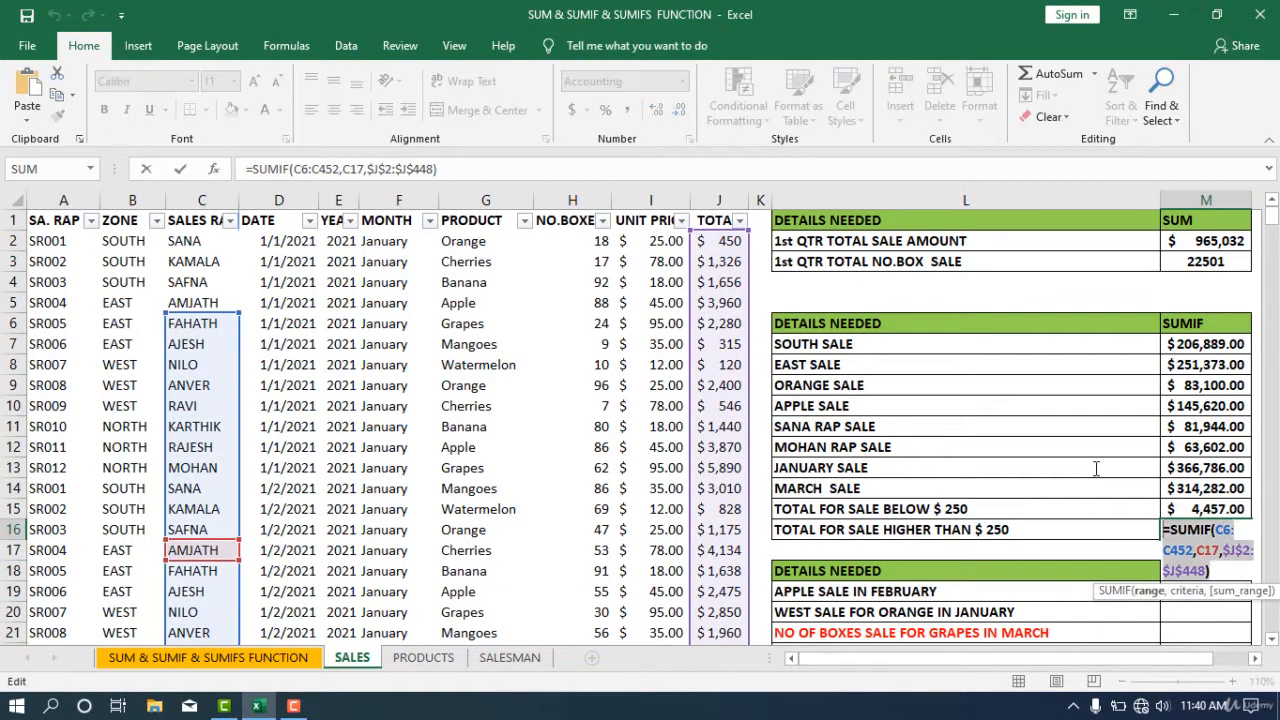
key("ctrl+v")
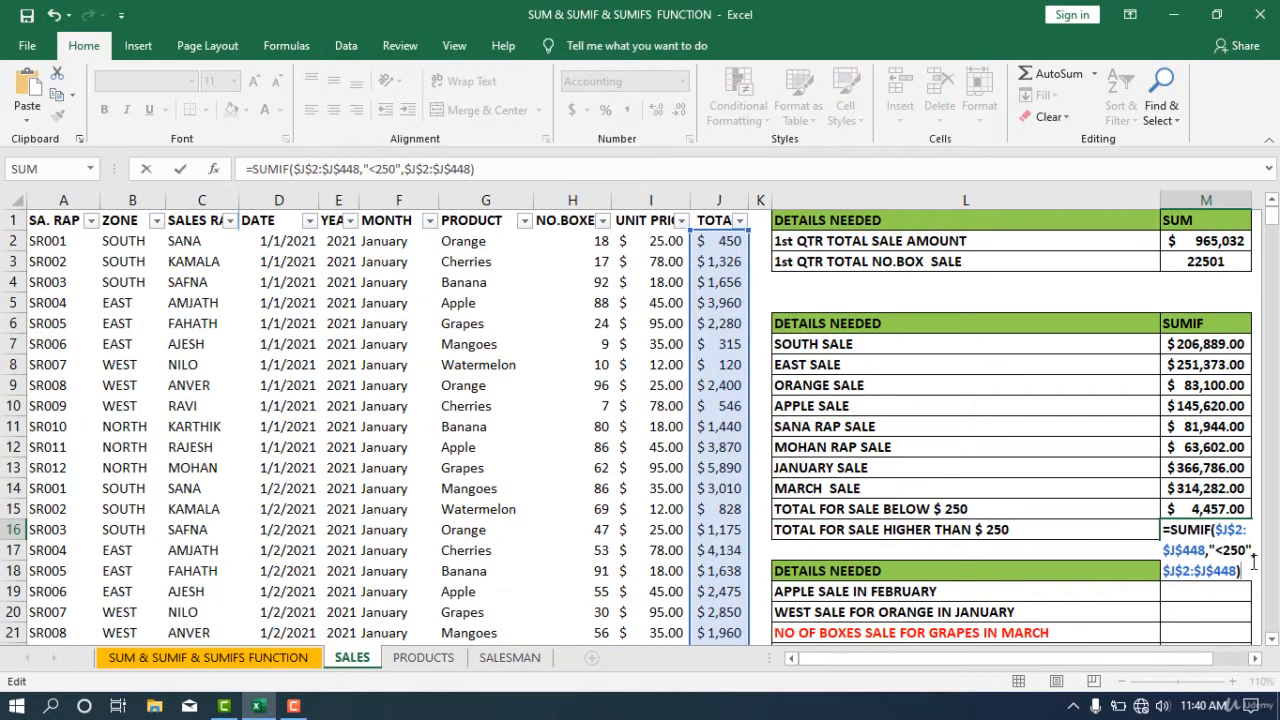
- Change the pasted criteria to ">250" and enter the HIGHER THAN $ 250 formula
left_click(1221, 552)
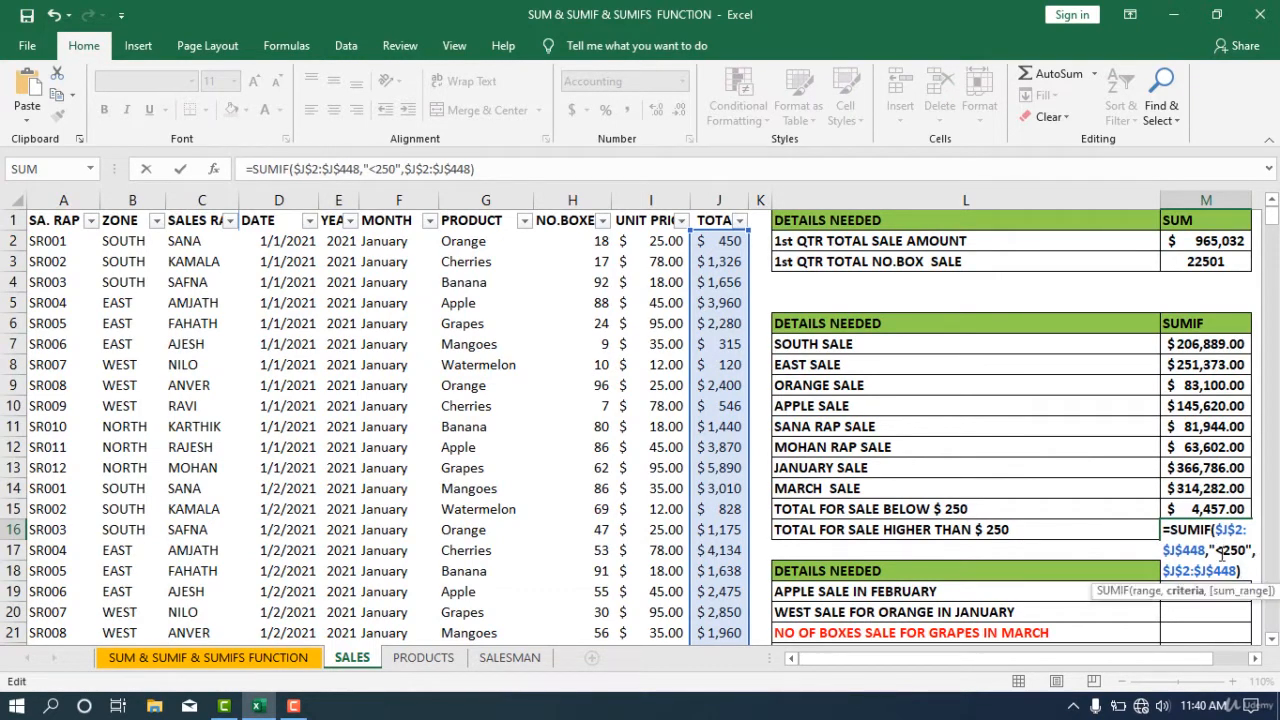
key("BackSpace")
type(">")
key("Return")
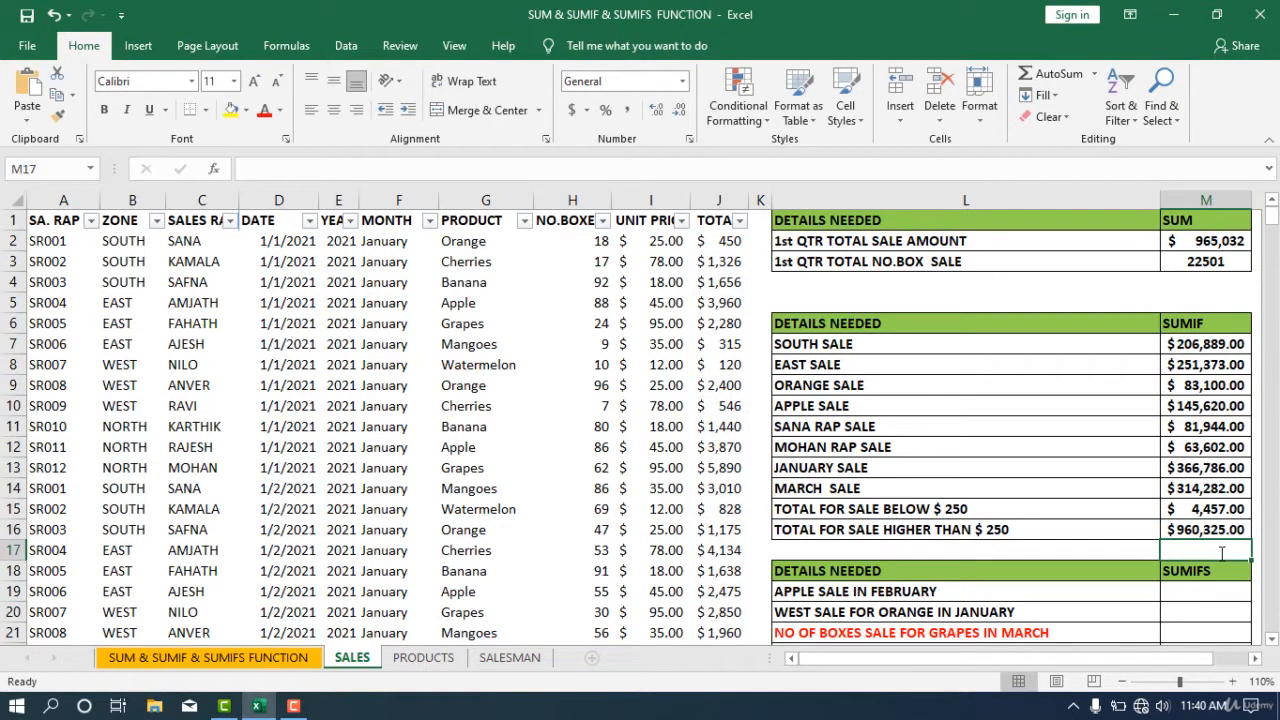